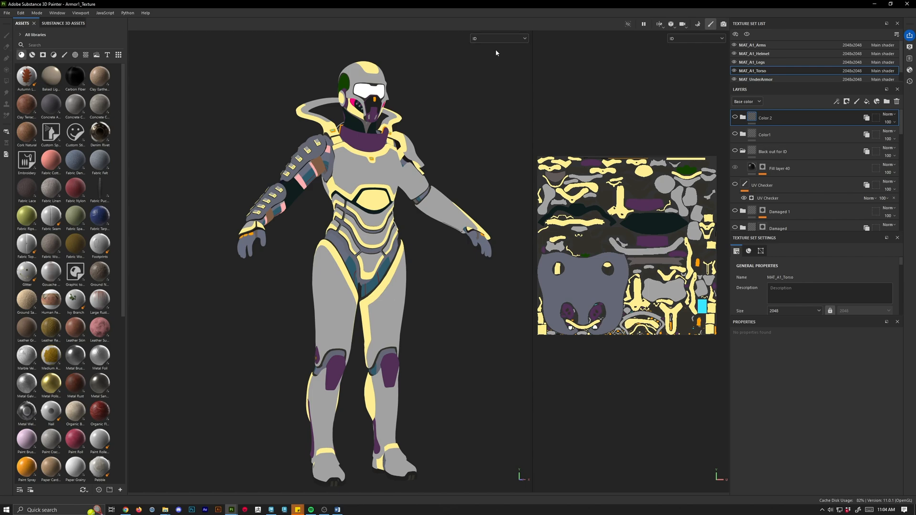
Return to the material view and mask the Color1 folder by color selection, using the gray armor ID color.
{"action": "key", "text": "m"}
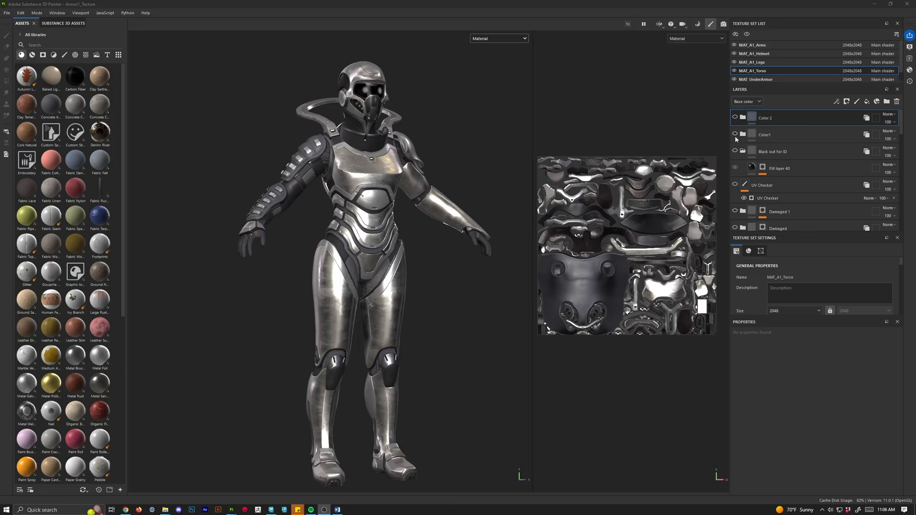
{"action": "key", "text": "ctrl+shift+f"}
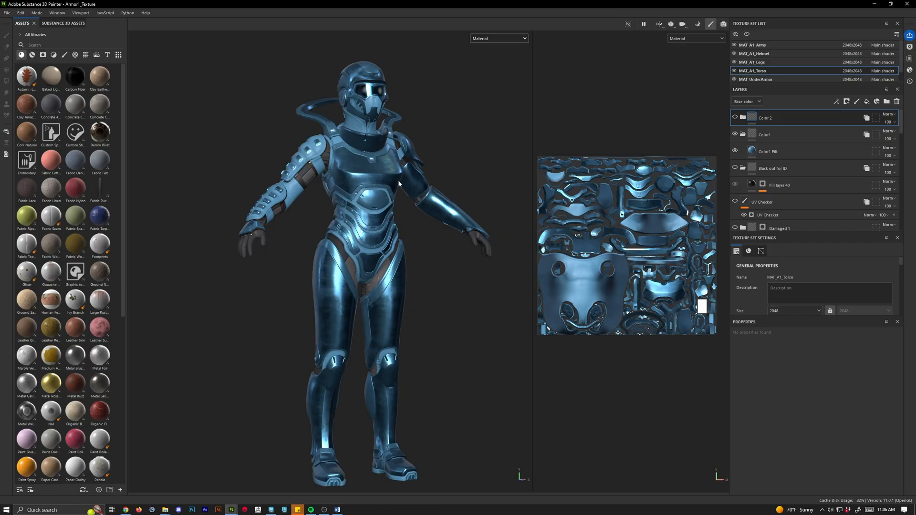
{"action": "left_click", "coordinate": [766, 137]}
{"action": "right_click", "coordinate": [769, 136]}
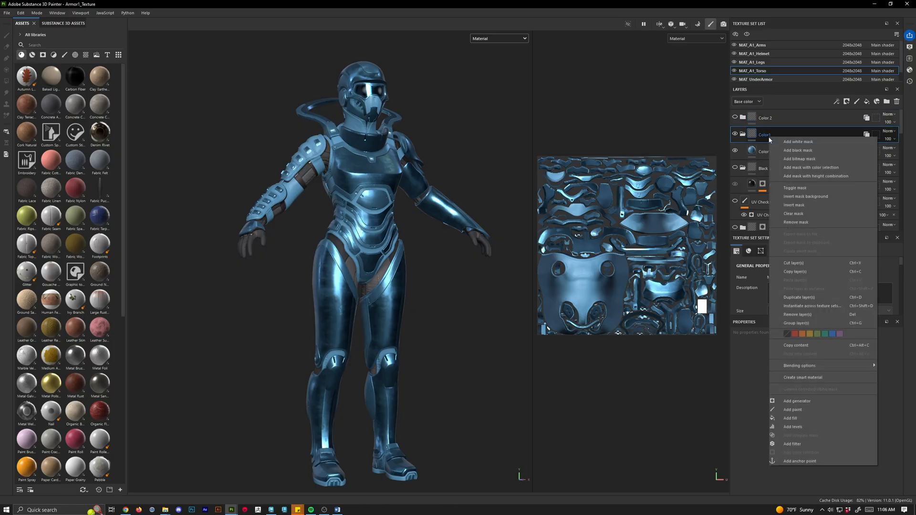
{"action": "left_click", "coordinate": [795, 171]}
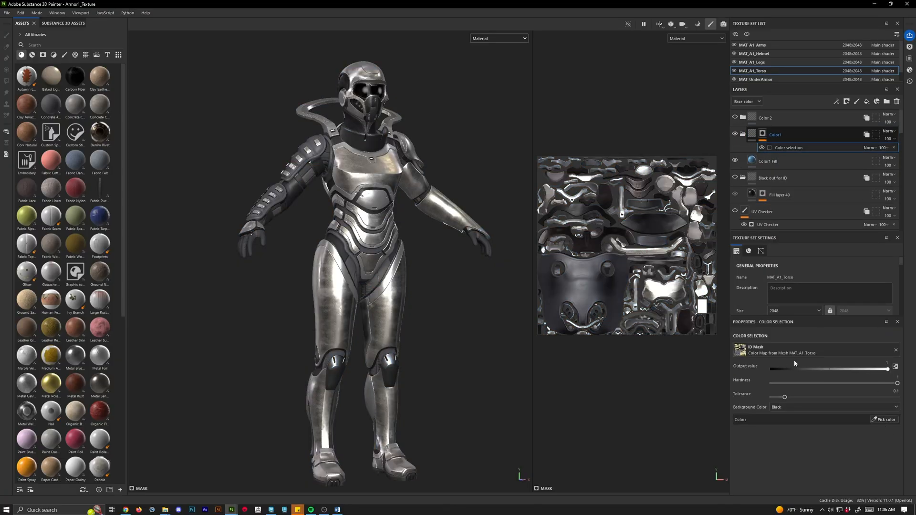
{"action": "left_click", "coordinate": [885, 420]}
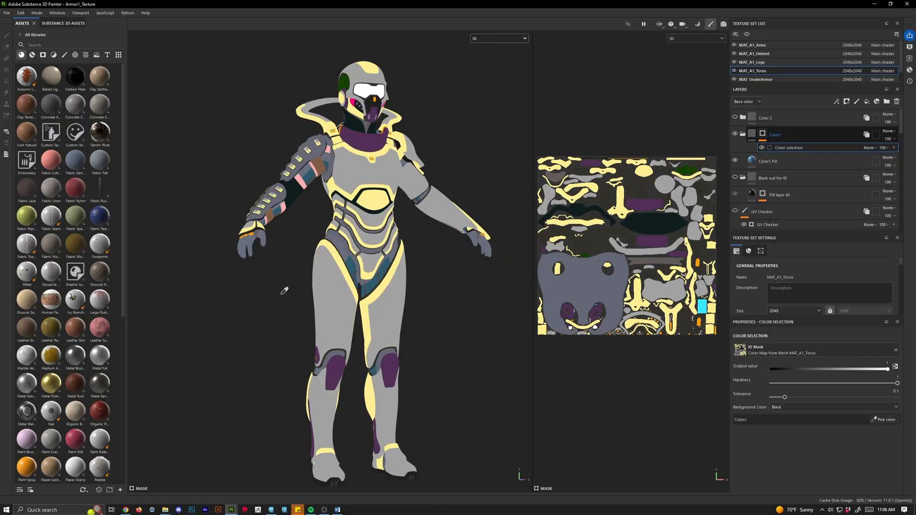
{"action": "left_click", "coordinate": [334, 296]}
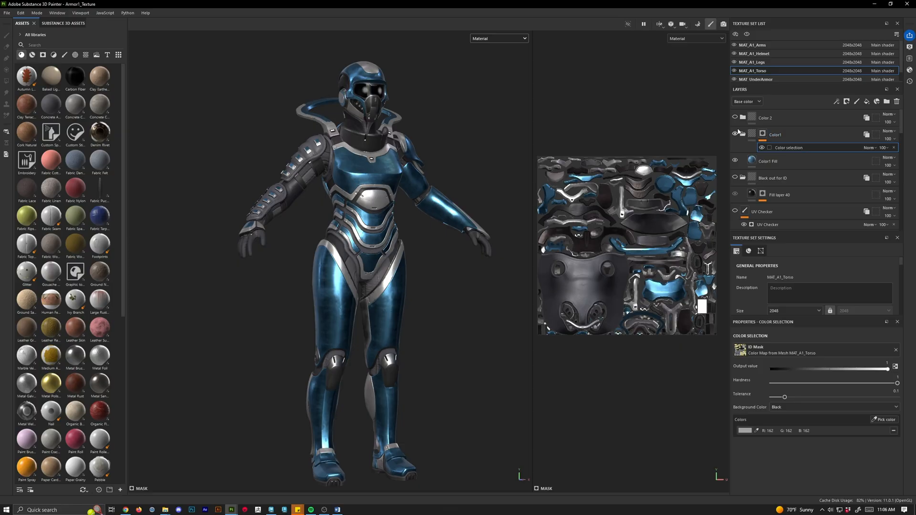
Show the Color 2 folder and mask it by color selection, using the yellow trim ID color.
{"action": "left_click", "coordinate": [764, 118]}
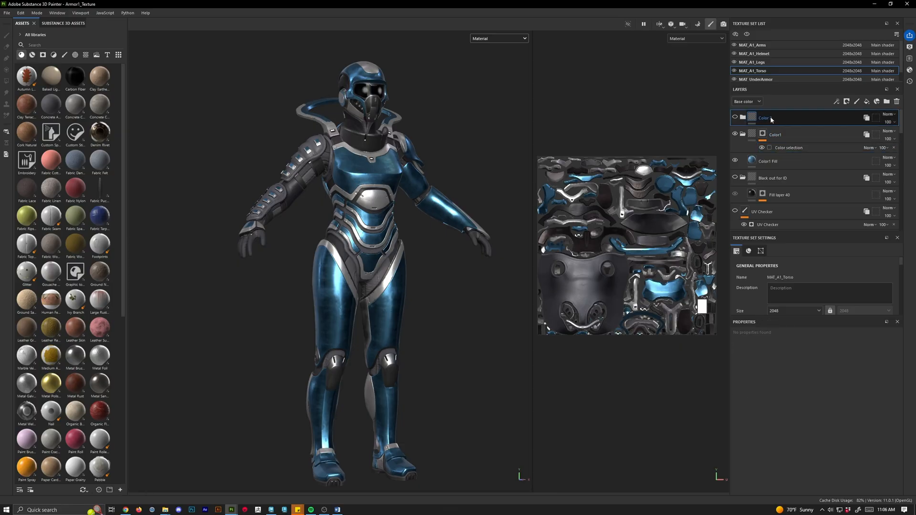
{"action": "right_click", "coordinate": [771, 117]}
{"action": "left_click", "coordinate": [734, 119]}
{"action": "left_click", "coordinate": [735, 117]}
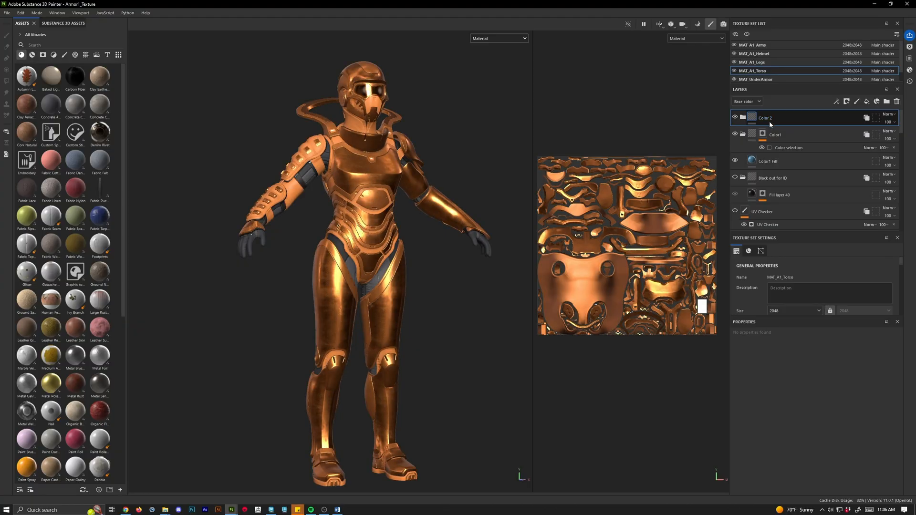
{"action": "right_click", "coordinate": [769, 122]}
{"action": "left_click", "coordinate": [813, 153]}
{"action": "left_click", "coordinate": [889, 420]}
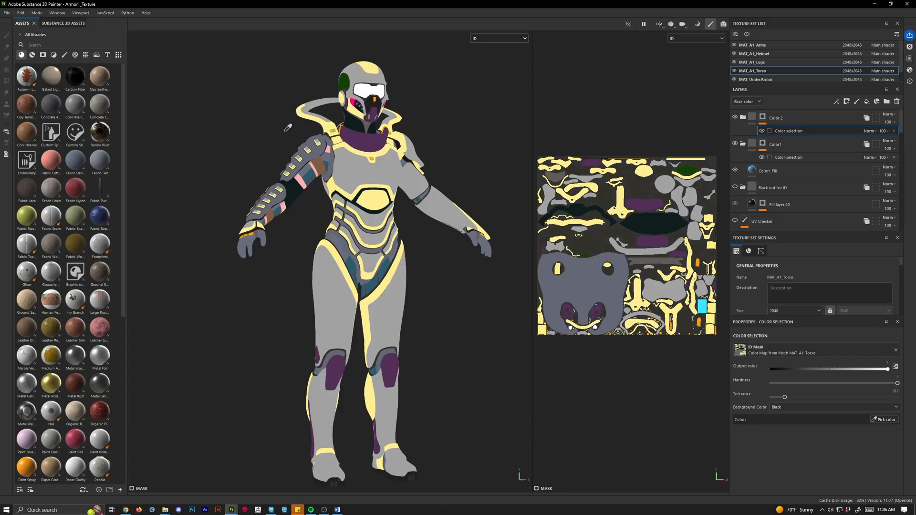
{"action": "left_click", "coordinate": [391, 193]}
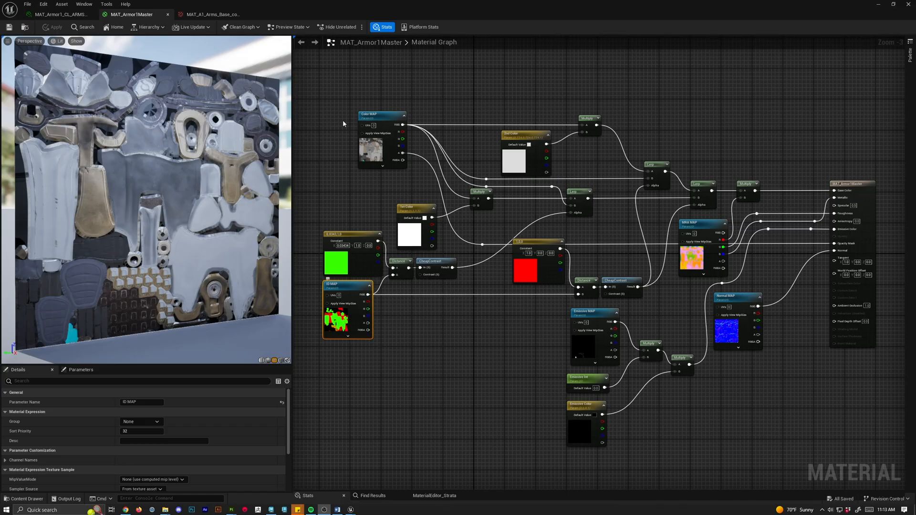
In Unreal Editor, examine the arms' color ID texture and return to the MAT_Armor1Master material graph.
{"action": "left_click", "coordinate": [228, 18]}
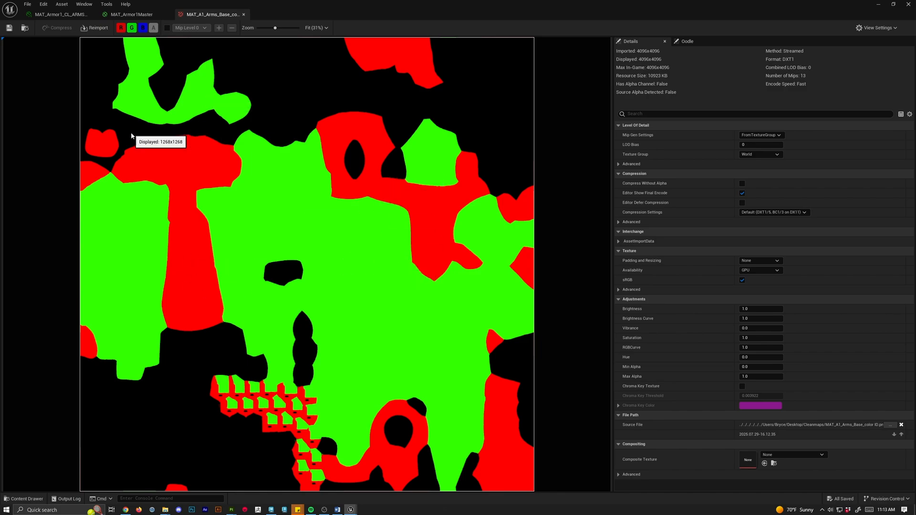
{"action": "left_click", "coordinate": [130, 15]}
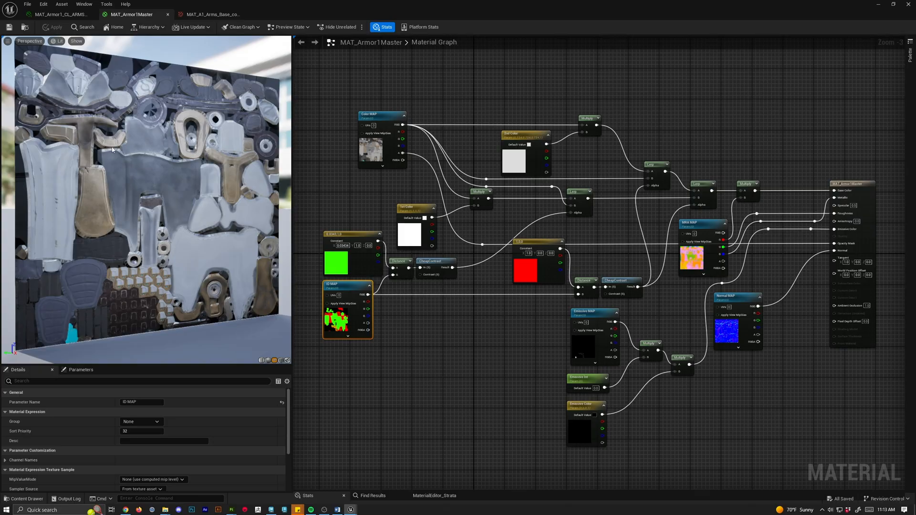
In the arms material instance, override 1st Color and 2nd Color, setting 1st Color to blue (00A1FF) and picking another 2nd Color.
{"action": "left_click", "coordinate": [58, 15]}
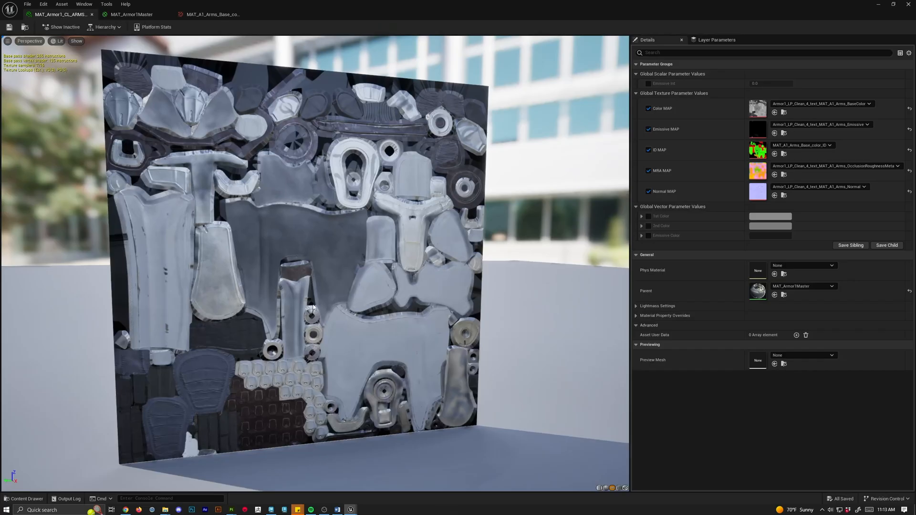
{"action": "left_click", "coordinate": [648, 217]}
{"action": "left_click", "coordinate": [649, 226]}
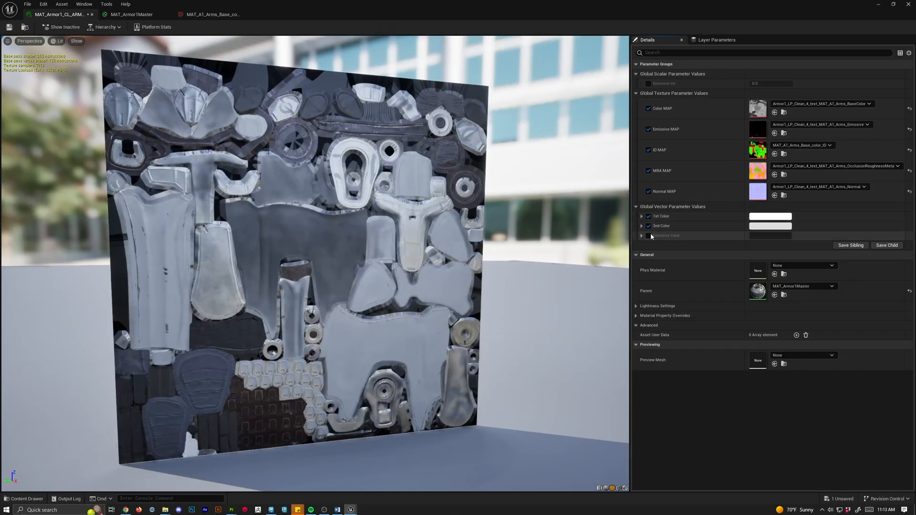
{"action": "left_click", "coordinate": [764, 226]}
{"action": "left_click_drag", "start_coordinate": [801, 256], "coordinate": [769, 257]}
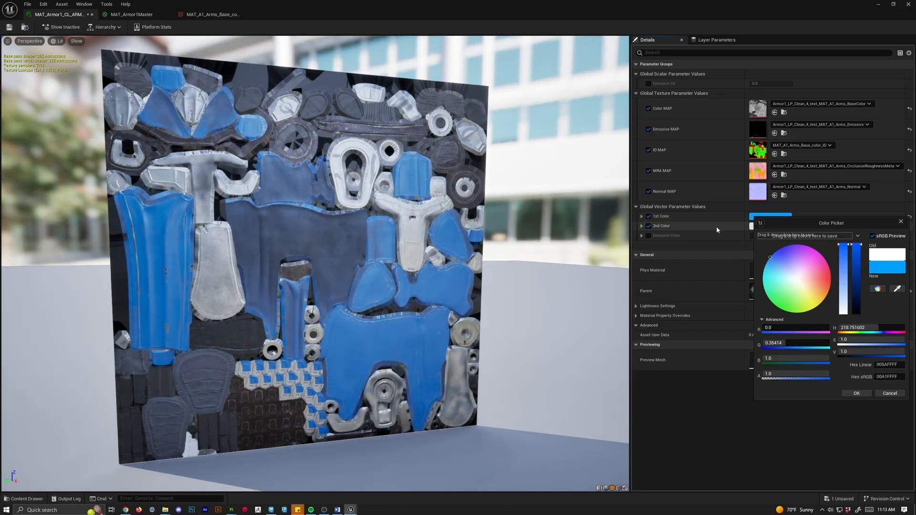
{"action": "left_click", "coordinate": [751, 226]}
{"action": "left_click_drag", "start_coordinate": [814, 282], "coordinate": [829, 295]}
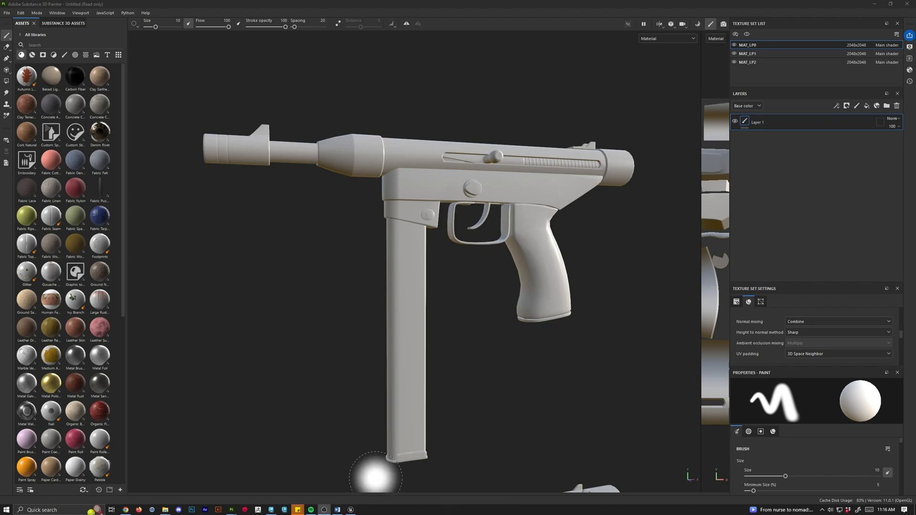
Switch to Maya and isolate the low-poly gun group HMGun_LP0 in the perspective view.
{"action": "left_click", "coordinate": [271, 509]}
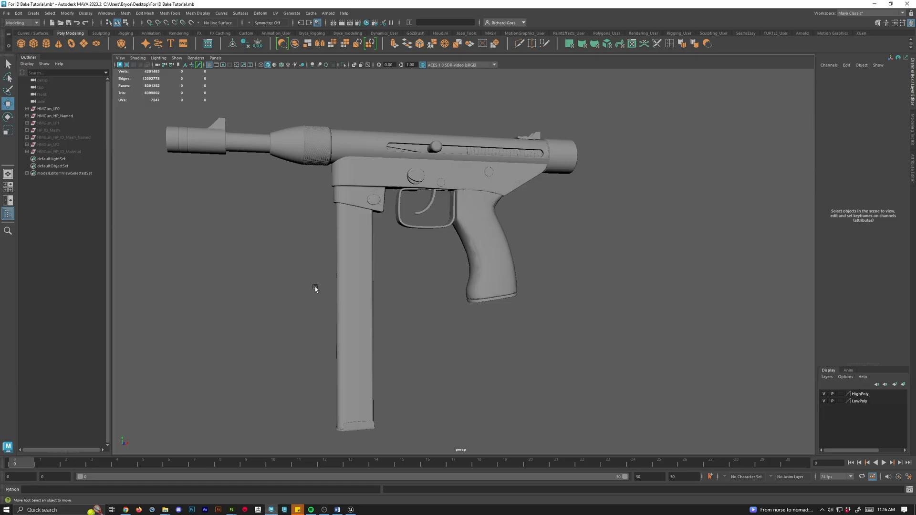
{"action": "middle_click_drag", "start_coordinate": [315, 289], "coordinate": [348, 317], "text": "alt"}
{"action": "right_click_drag", "start_coordinate": [348, 317], "coordinate": [452, 286], "text": "alt"}
{"action": "right_click_drag", "start_coordinate": [594, 344], "coordinate": [444, 296], "text": "alt"}
{"action": "middle_click_drag", "start_coordinate": [445, 296], "coordinate": [506, 292], "text": "alt"}
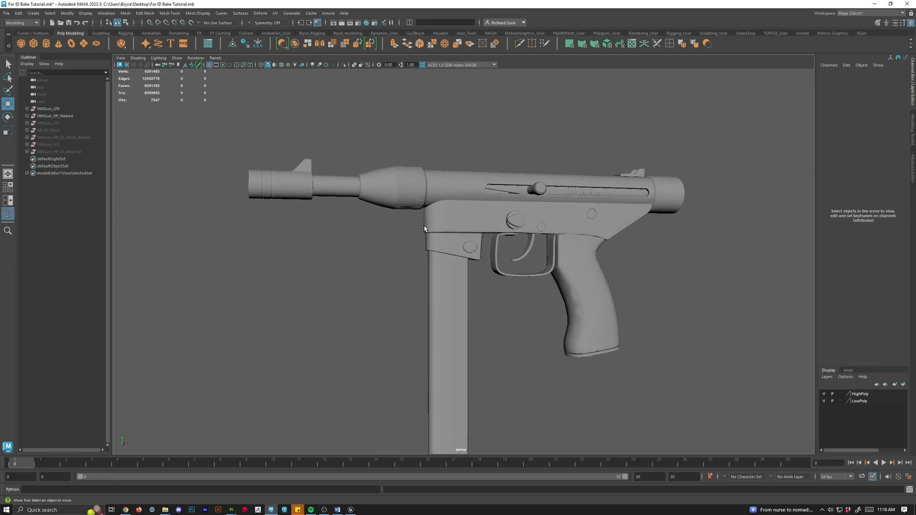
{"action": "right_click_drag", "start_coordinate": [439, 287], "coordinate": [482, 270], "text": "alt"}
{"action": "left_click_drag", "start_coordinate": [432, 244], "coordinate": [462, 256], "text": "alt"}
{"action": "left_click", "coordinate": [48, 108]}
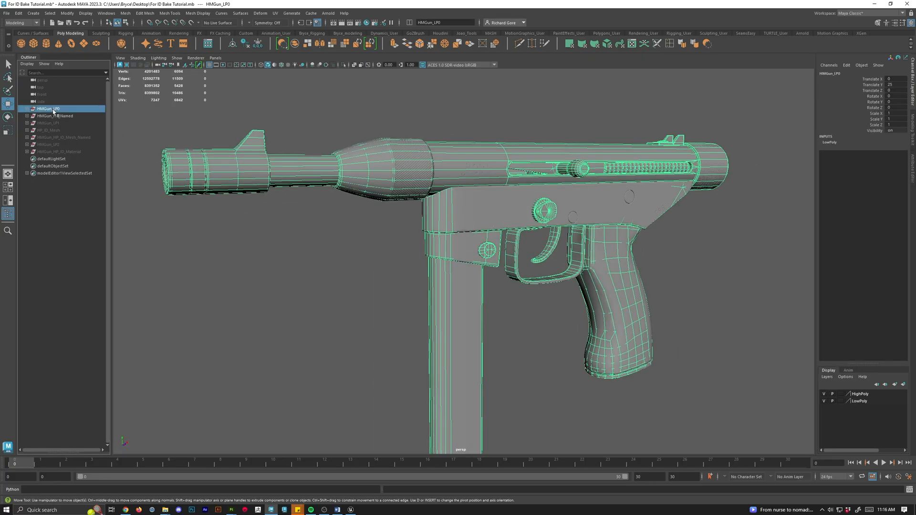
{"action": "key", "text": "ctrl+1"}
{"action": "key", "text": "f"}
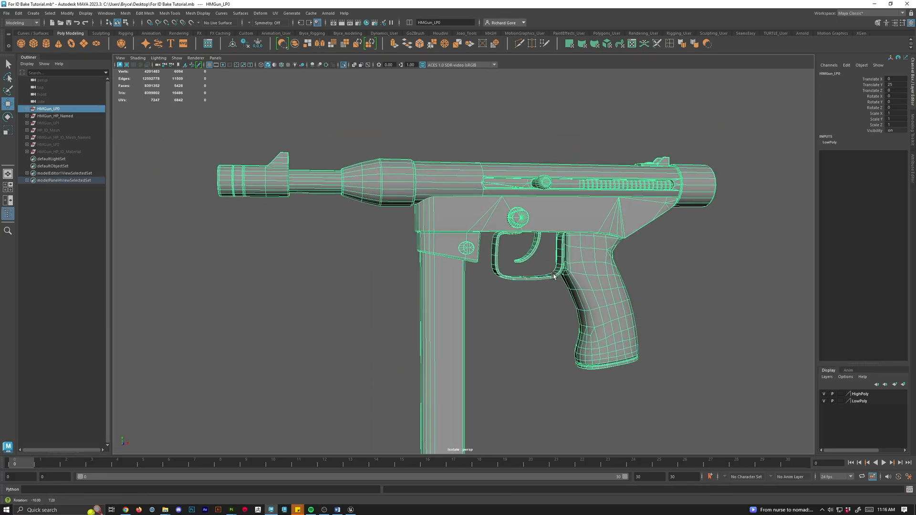
Go through the first parts of HMGun_LP0, from the barrel to the magazine release, to check their _LP names.
{"action": "left_click", "coordinate": [27, 109]}
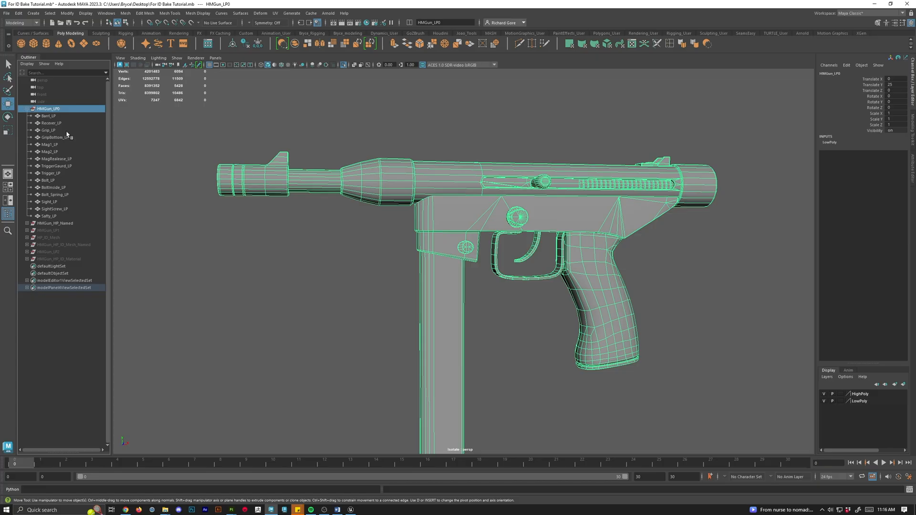
{"action": "left_click", "coordinate": [56, 117]}
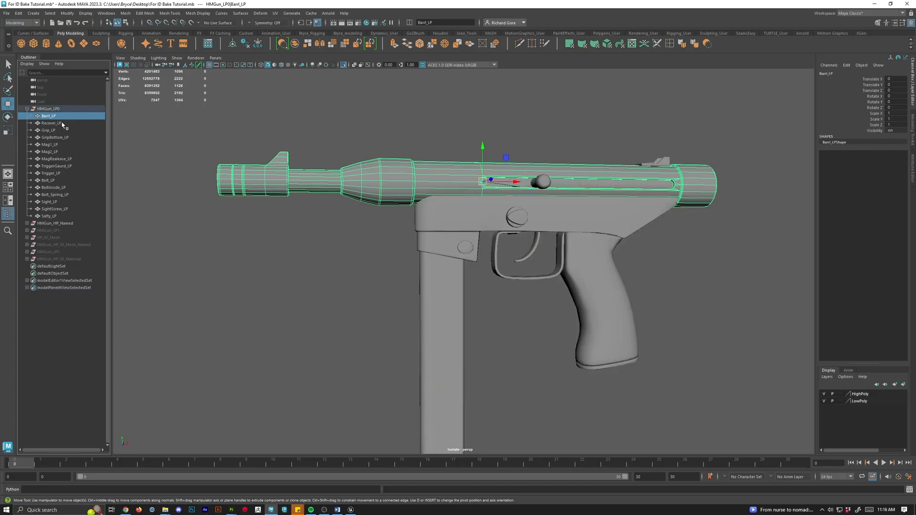
{"action": "left_click", "coordinate": [59, 123]}
{"action": "left_click", "coordinate": [59, 132]}
{"action": "left_click", "coordinate": [58, 138]}
{"action": "left_click", "coordinate": [59, 145]}
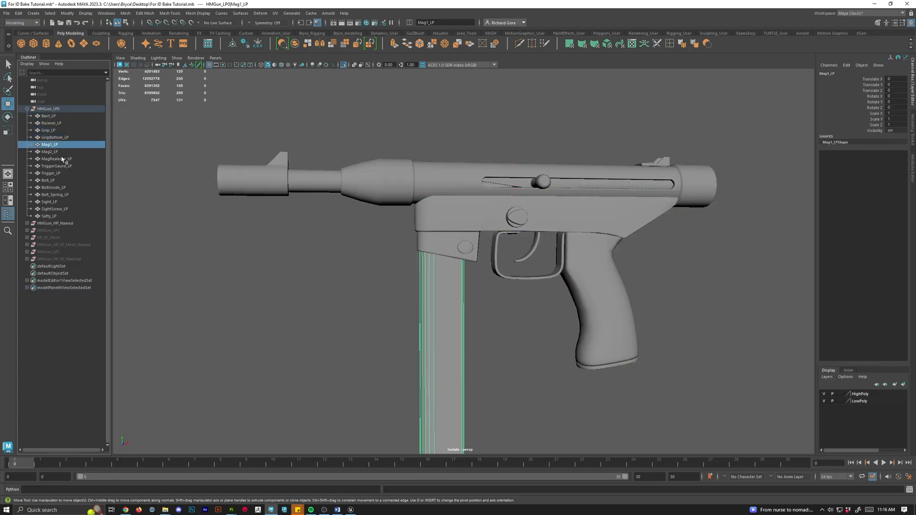
{"action": "left_click", "coordinate": [59, 152]}
{"action": "left_click", "coordinate": [60, 159]}
{"action": "left_click", "coordinate": [27, 109]}
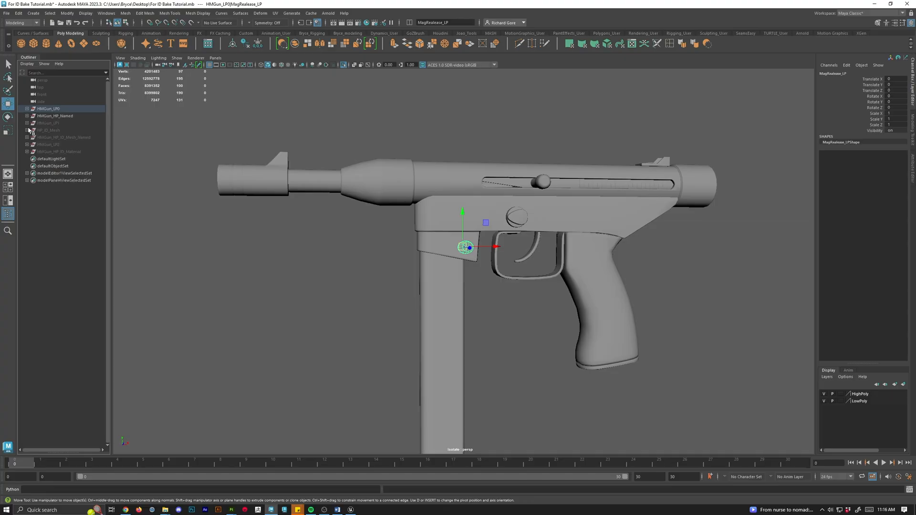
Isolate the high-poly group HMGun_HP_Named and compare its barrel part and _HP names with the matching low-poly parts.
{"action": "left_click", "coordinate": [27, 116]}
{"action": "left_click", "coordinate": [50, 116]}
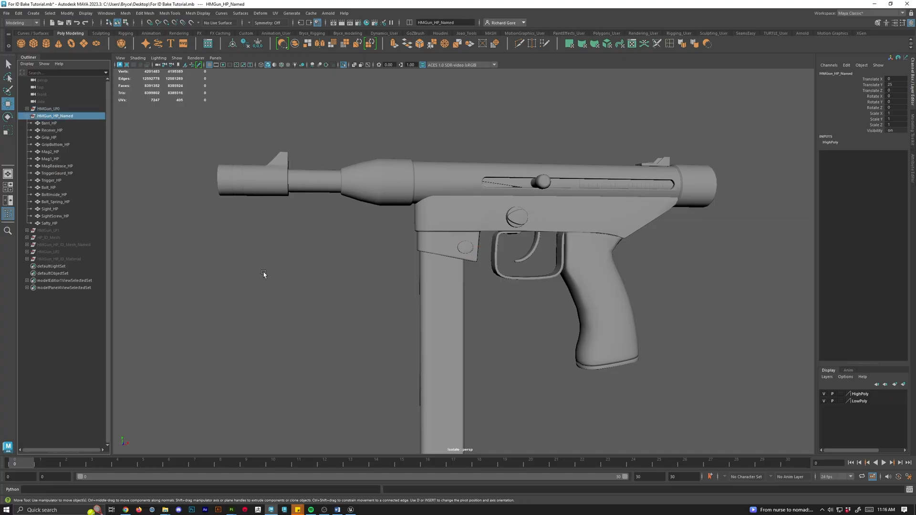
{"action": "key", "text": "ctrl+1"}
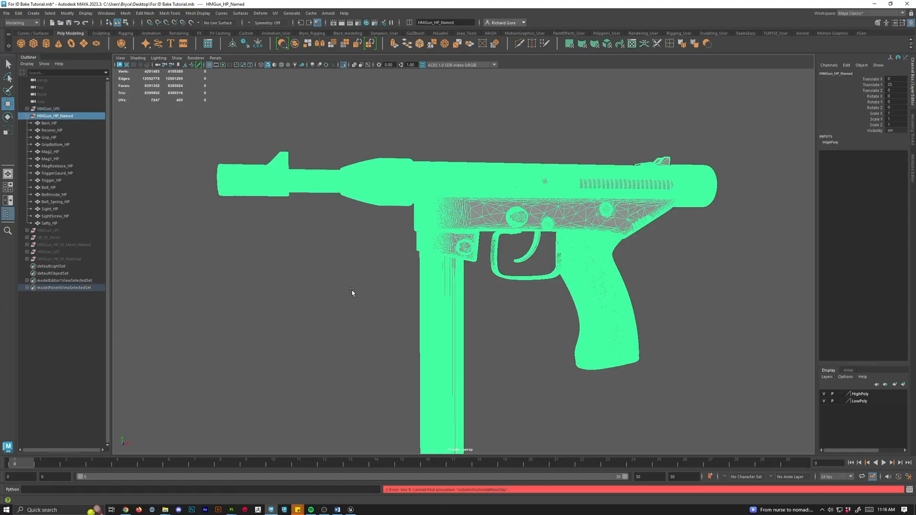
{"action": "left_click", "coordinate": [54, 125]}
{"action": "key", "text": "ctrl+1"}
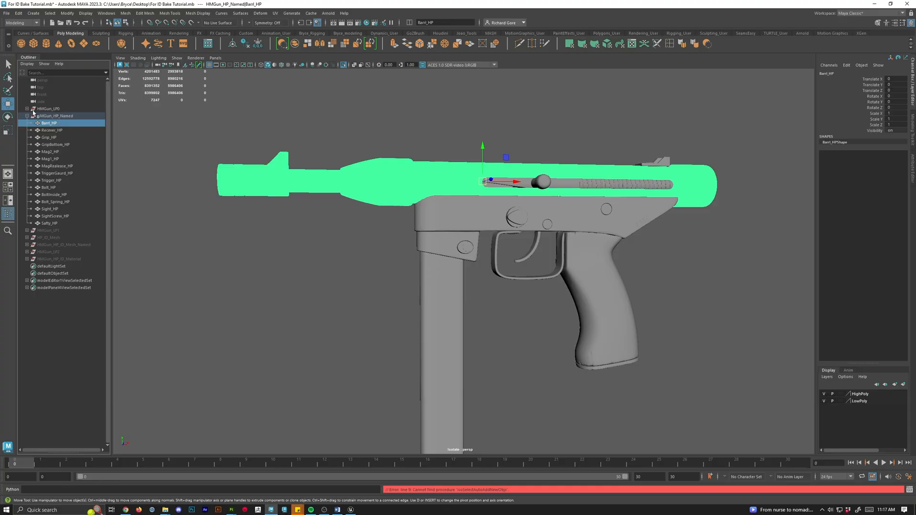
{"action": "left_click", "coordinate": [27, 109]}
{"action": "left_click", "coordinate": [60, 116]}
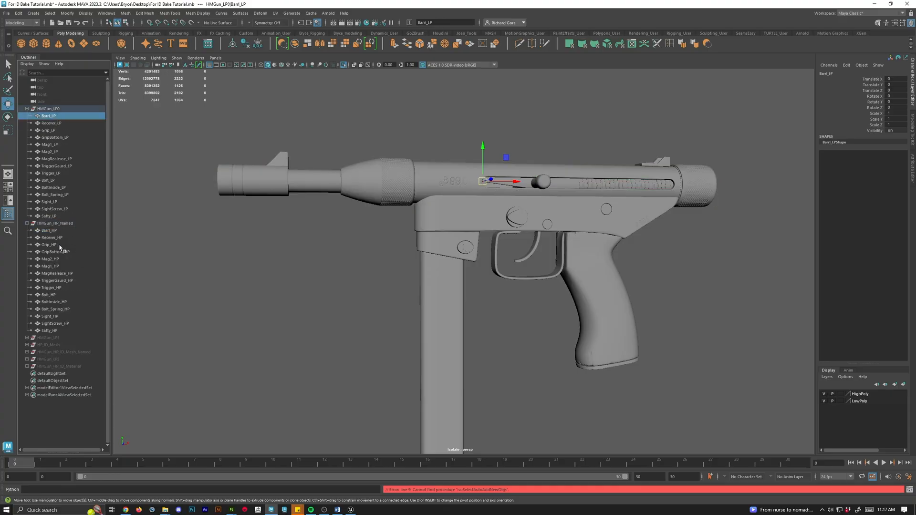
Collapse both gun groups in the scene hierarchy and hide HMGun_HP_Named.
{"action": "left_click", "coordinate": [28, 109]}
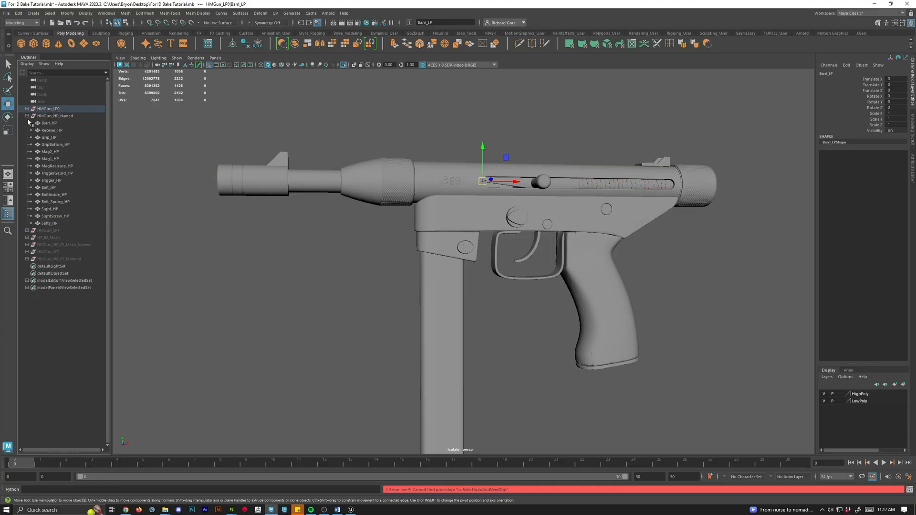
{"action": "left_click", "coordinate": [28, 116]}
{"action": "left_click", "coordinate": [57, 116]}
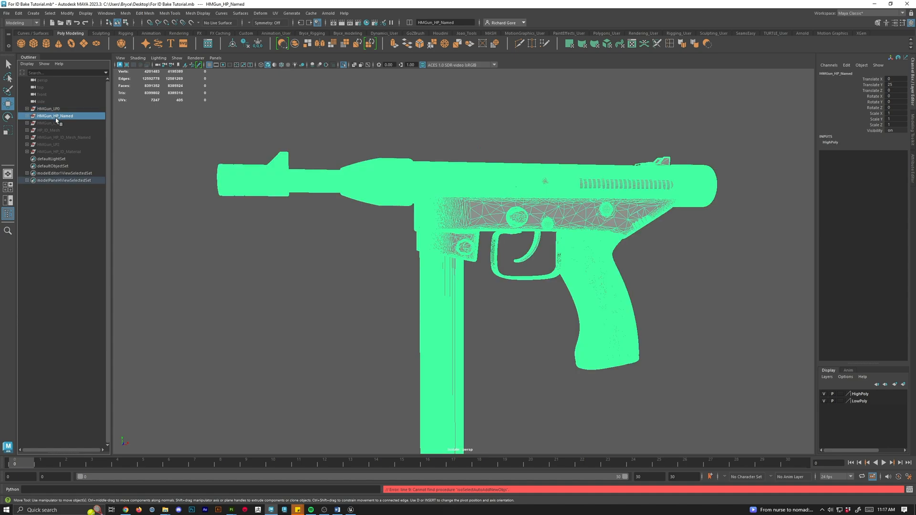
{"action": "key", "text": "ctrl+h"}
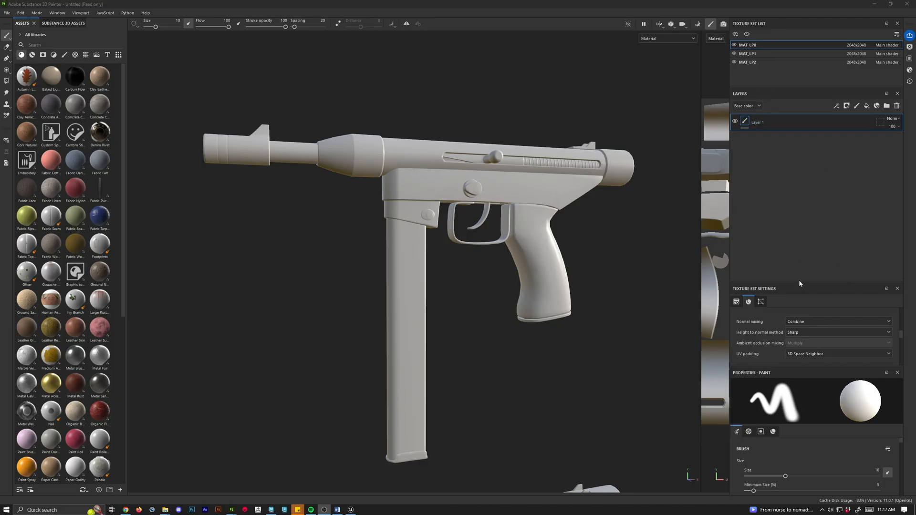
In Substance 3D Painter, open mesh map baking for the gun and load HP_NormalNamed as the high definition mesh.
{"action": "left_click_drag", "start_coordinate": [799, 284], "coordinate": [802, 156]}
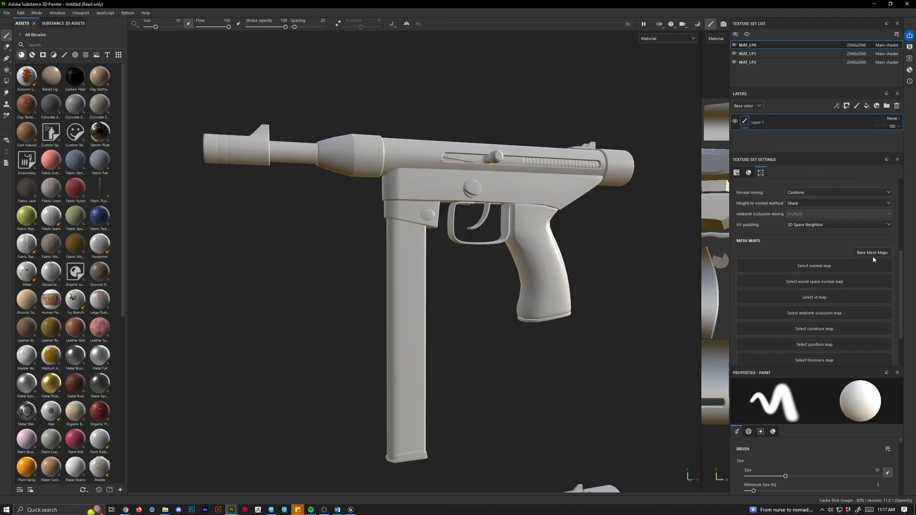
{"action": "left_click", "coordinate": [873, 253]}
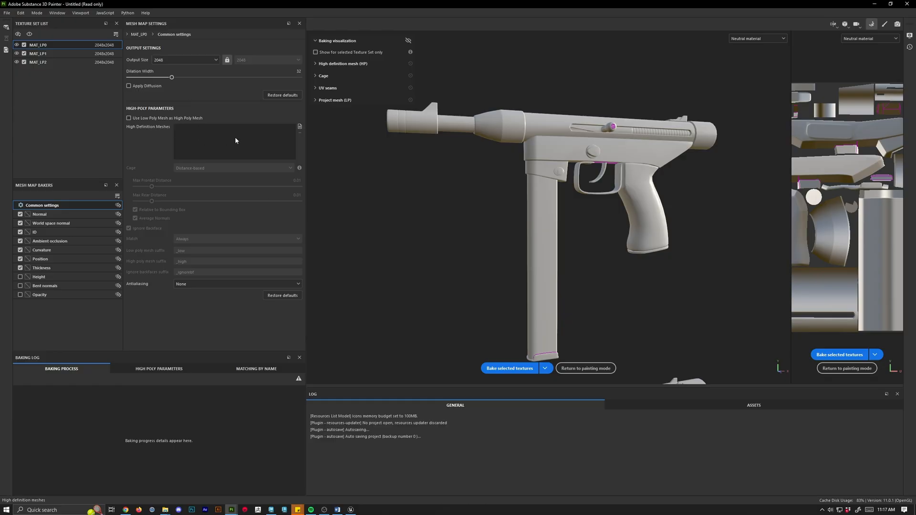
{"action": "left_click", "coordinate": [301, 127]}
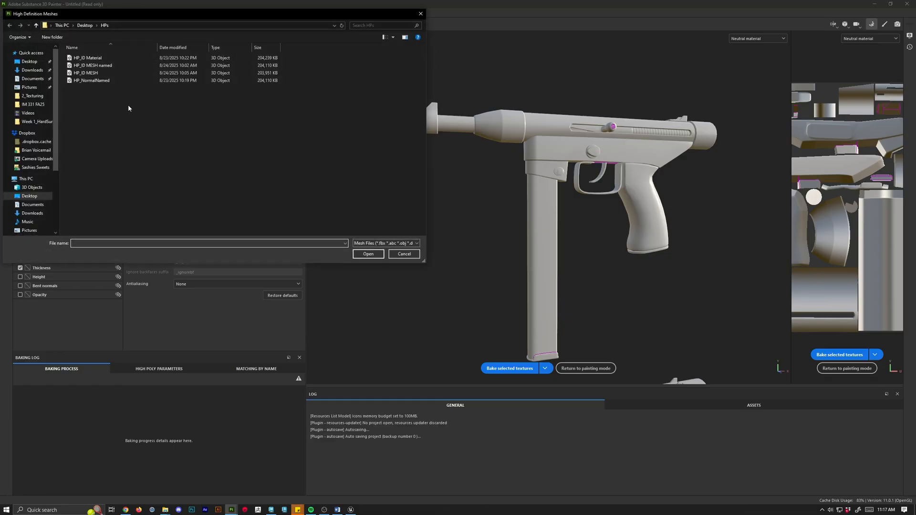
{"action": "double_click", "coordinate": [96, 83]}
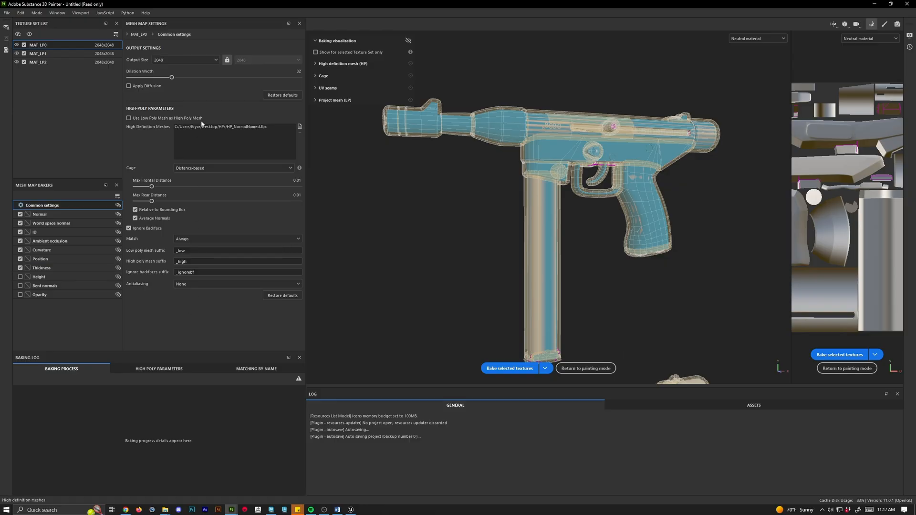
Bake the mesh maps for the three selected texture sets and return to painting mode.
{"action": "left_click", "coordinate": [506, 370]}
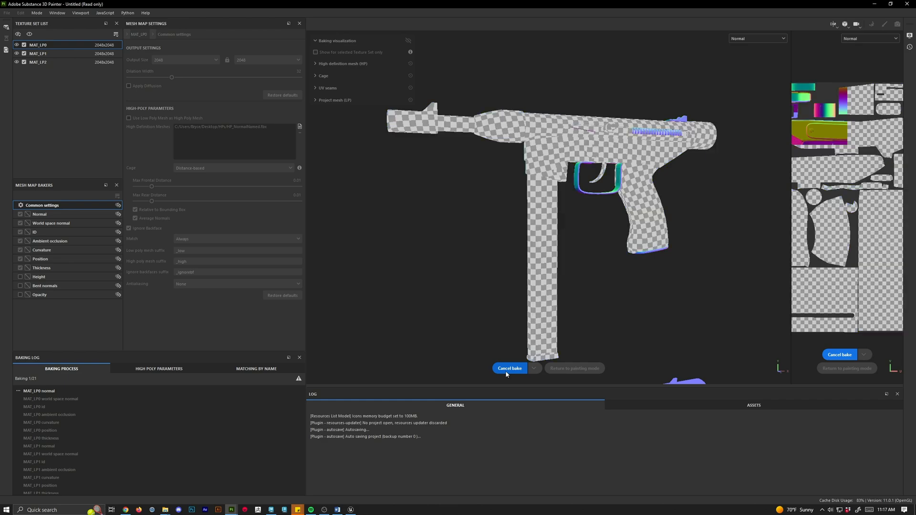
{"action": "left_click", "coordinate": [846, 372]}
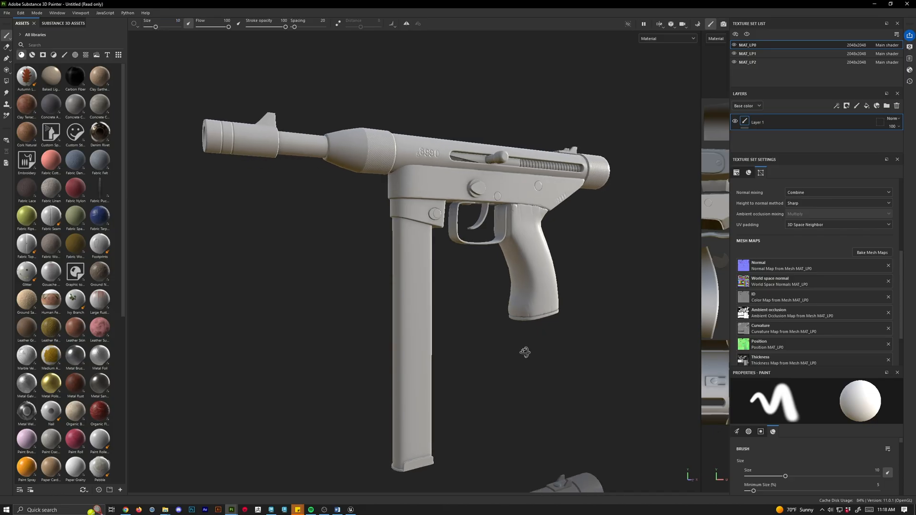
Inspect the baked detail around the gun's magazine release, trigger guard and engraved serial number.
{"action": "scroll", "coordinate": [509, 311], "scroll_direction": "up", "scroll_amount": 5}
{"action": "scroll", "coordinate": [520, 185], "scroll_direction": "up", "scroll_amount": 2}
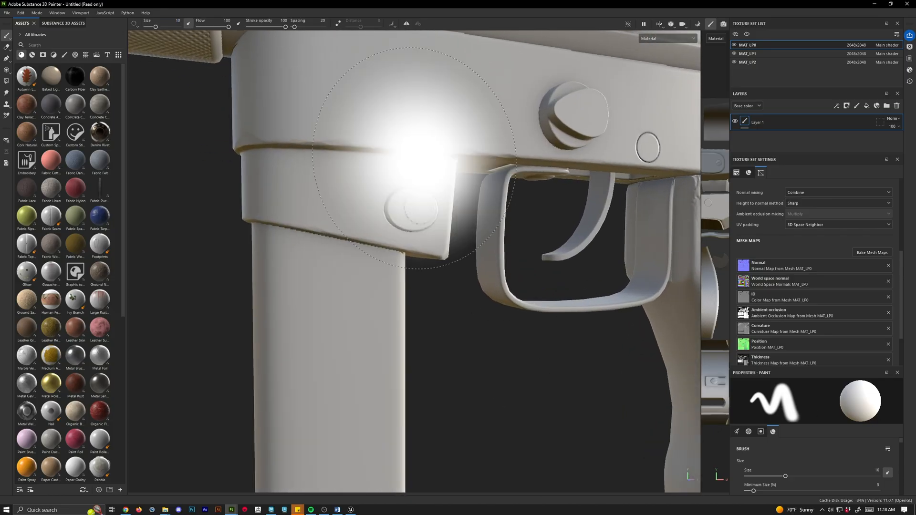
{"action": "scroll", "coordinate": [478, 406], "scroll_direction": "down", "scroll_amount": 3}
{"action": "scroll", "coordinate": [388, 91], "scroll_direction": "up", "scroll_amount": 5}
{"action": "scroll", "coordinate": [401, 273], "scroll_direction": "down", "scroll_amount": 4}
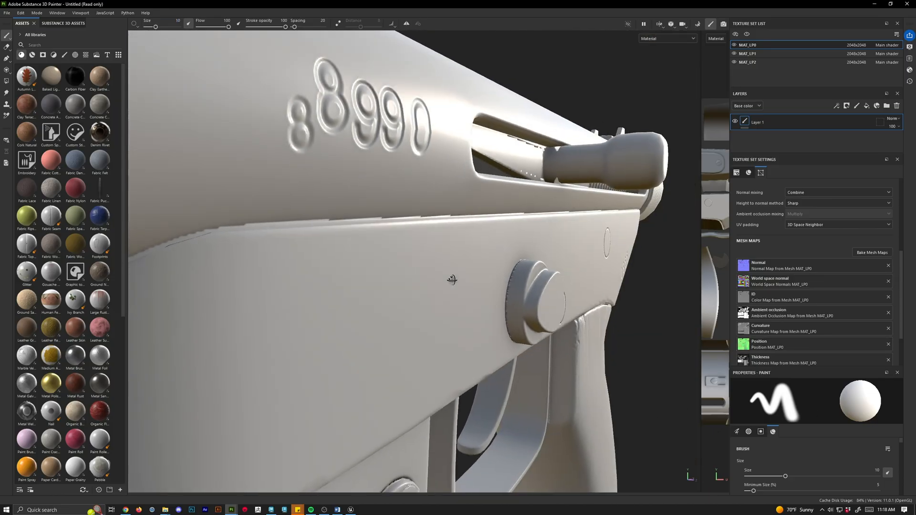
{"action": "left_click_drag", "start_coordinate": [446, 277], "coordinate": [520, 267], "text": "alt"}
Reduce the paint brush size to 1.34.
{"action": "right_click_drag", "start_coordinate": [450, 306], "coordinate": [431, 307], "text": "ctrl"}
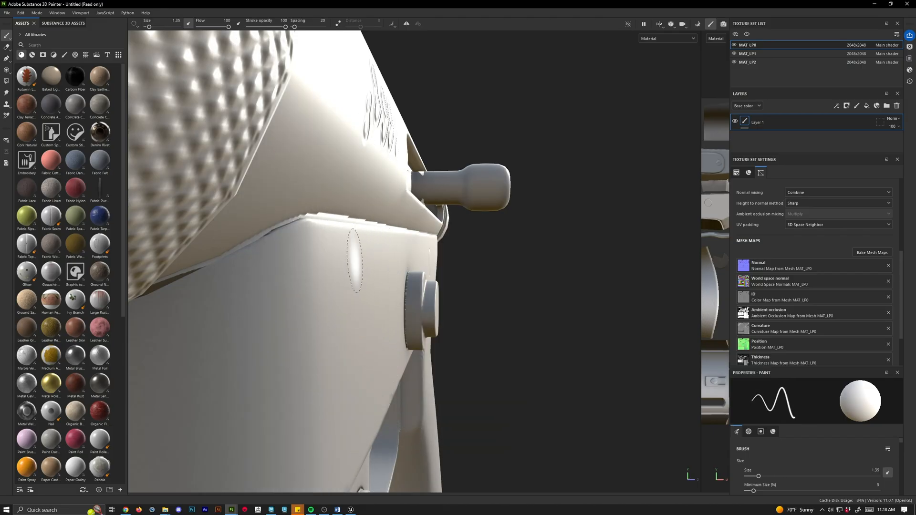
{"action": "right_click_drag", "start_coordinate": [530, 302], "coordinate": [518, 300], "text": "ctrl"}
{"action": "left_click_drag", "start_coordinate": [518, 300], "coordinate": [270, 243], "text": "alt"}
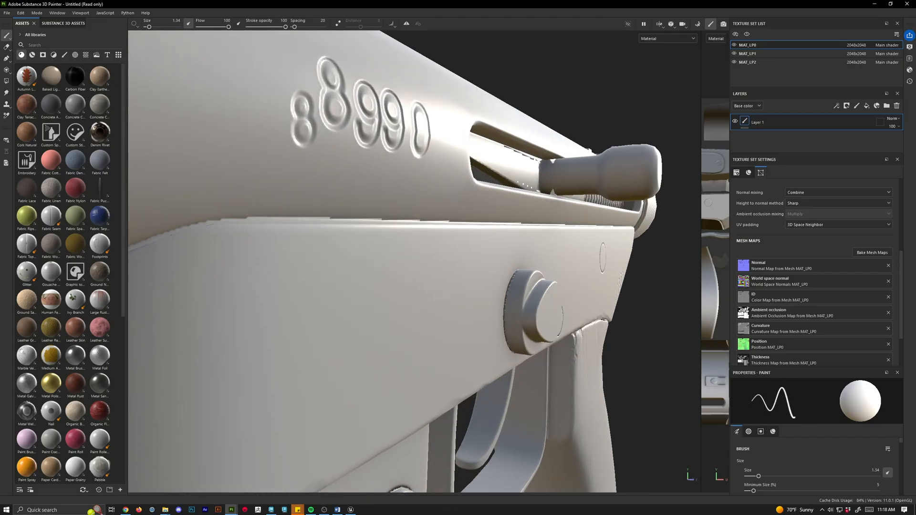
Examine the baked detail around the bolt slot, bolt handle and receiver pins from several angles.
{"action": "scroll", "coordinate": [426, 317], "scroll_direction": "up", "scroll_amount": 3}
{"action": "left_click_drag", "start_coordinate": [425, 318], "coordinate": [337, 328], "text": "alt"}
{"action": "scroll", "coordinate": [511, 262], "scroll_direction": "up", "scroll_amount": 3}
{"action": "mouse_move", "coordinate": [501, 255]}
{"action": "left_mouse_down", "text": "alt"}
{"action": "mouse_move", "coordinate": [454, 293]}
{"action": "mouse_move", "coordinate": [538, 276]}
{"action": "mouse_move", "coordinate": [482, 236]}
{"action": "left_mouse_up", "text": "alt"}
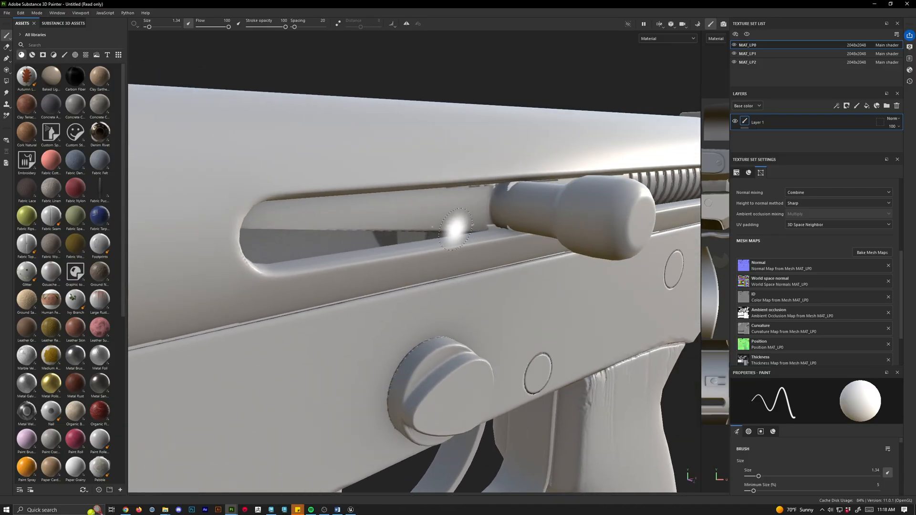
{"action": "scroll", "coordinate": [415, 409], "scroll_direction": "down", "scroll_amount": 2}
{"action": "mouse_move", "coordinate": [417, 334]}
{"action": "left_mouse_down", "text": "alt"}
{"action": "mouse_move", "coordinate": [415, 409]}
{"action": "mouse_move", "coordinate": [360, 382]}
{"action": "mouse_move", "coordinate": [436, 328]}
{"action": "mouse_move", "coordinate": [494, 355]}
{"action": "mouse_move", "coordinate": [475, 289]}
{"action": "left_mouse_up", "text": "alt"}
{"action": "left_click_drag", "start_coordinate": [514, 344], "coordinate": [424, 323], "text": "alt"}
{"action": "scroll", "coordinate": [424, 310], "scroll_direction": "up", "scroll_amount": 3}
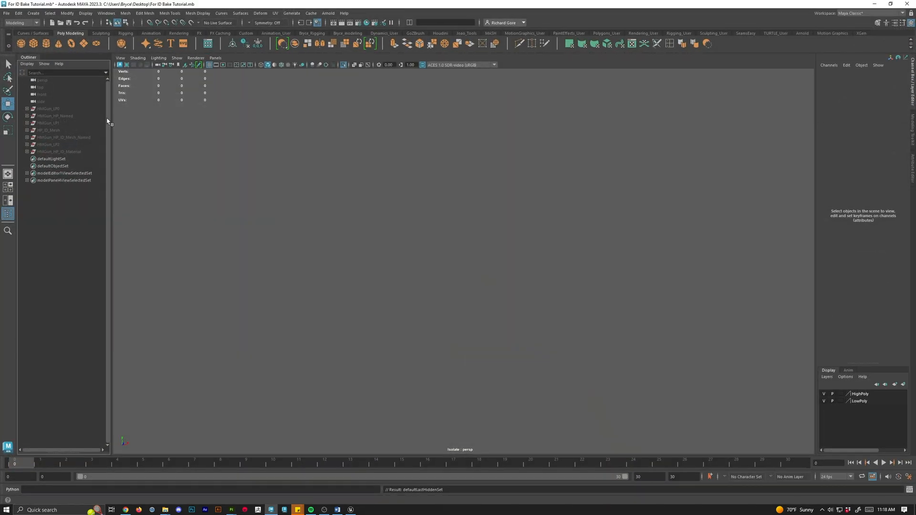
In Maya, unhide the HMGun_LP0 and HMGun_HP_Named groups and leave isolated view to show the full gun.
{"action": "left_click", "coordinate": [58, 109]}
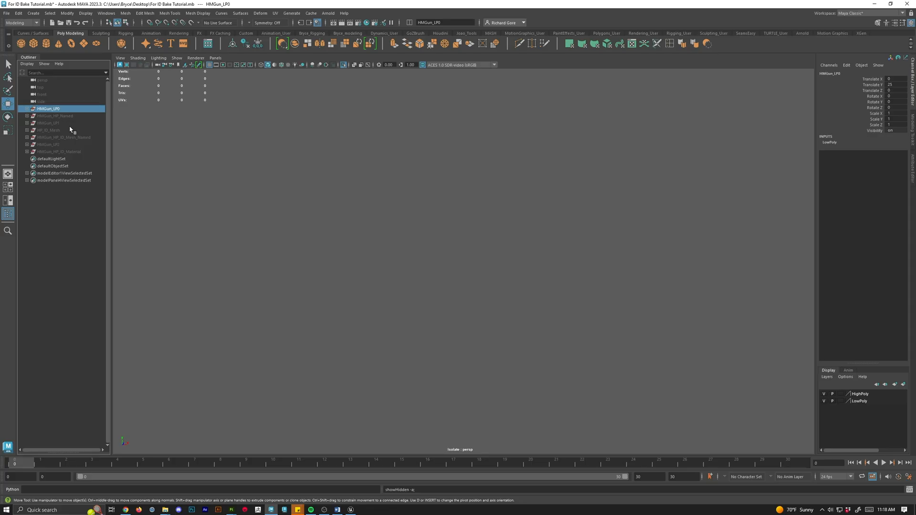
{"action": "left_click", "coordinate": [55, 116]}
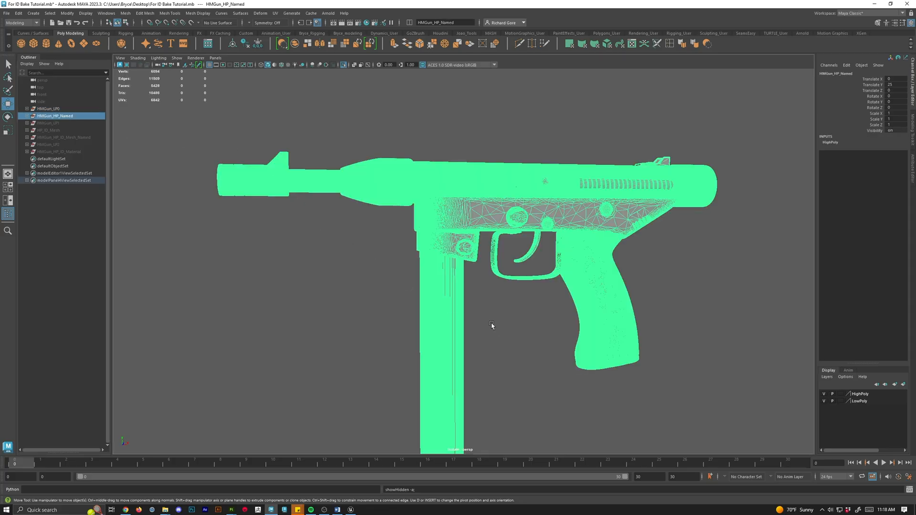
{"action": "key", "text": "ctrl+1"}
{"action": "left_click", "coordinate": [519, 353]}
{"action": "scroll", "coordinate": [453, 310], "scroll_direction": "up", "scroll_amount": 8}
Expand both gun groups and compare the low-poly magazine Mag1_LP with its high-poly match Mag1_HP.
{"action": "left_click", "coordinate": [400, 315]}
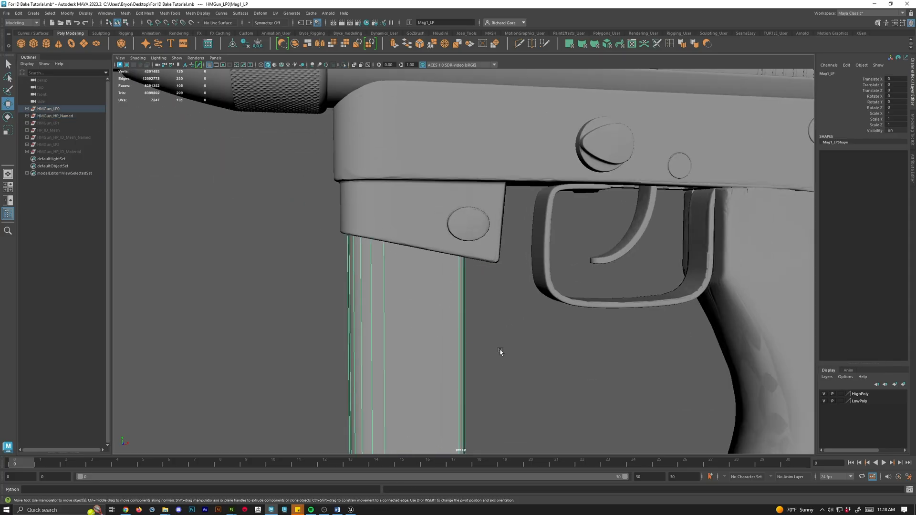
{"action": "key", "text": "f"}
{"action": "left_click", "coordinate": [27, 109]}
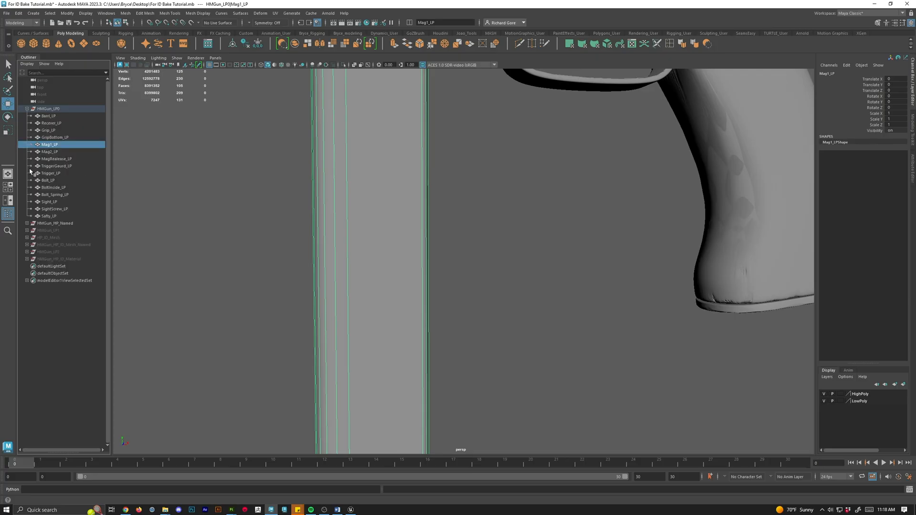
{"action": "left_click", "coordinate": [28, 223]}
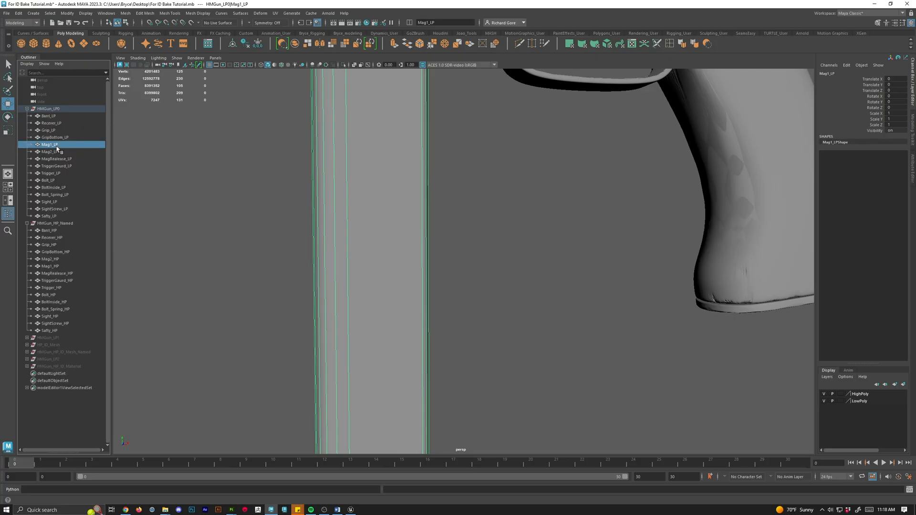
{"action": "left_click", "coordinate": [49, 267]}
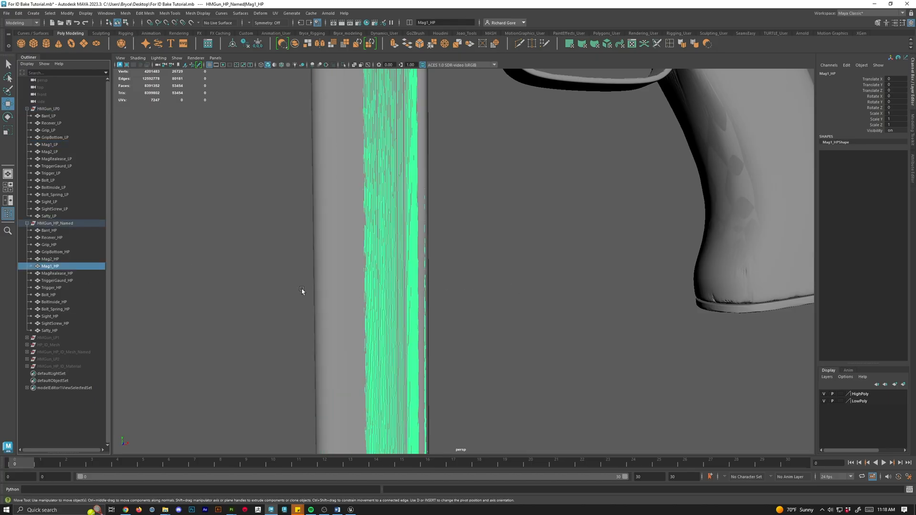
{"action": "key", "text": "f"}
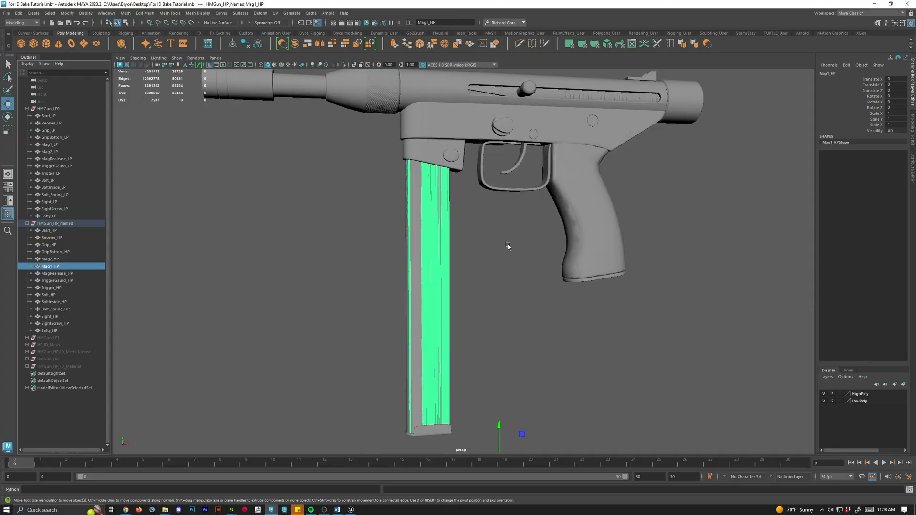
On the high-poly receiver Recever_HP, undo the accidental move and select the faces of the two round pins.
{"action": "scroll", "coordinate": [525, 229], "scroll_direction": "up", "scroll_amount": 10}
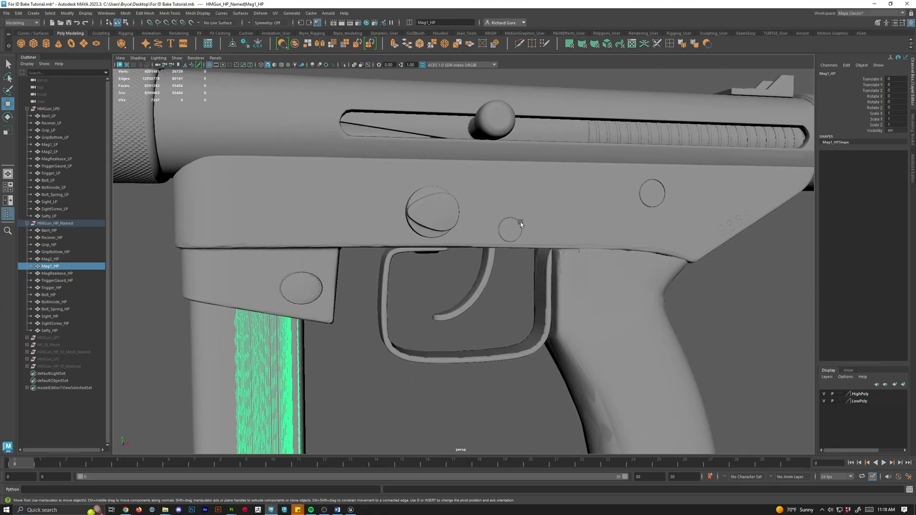
{"action": "left_click", "coordinate": [541, 206]}
{"action": "left_click_drag", "start_coordinate": [541, 206], "coordinate": [518, 257], "text": "alt"}
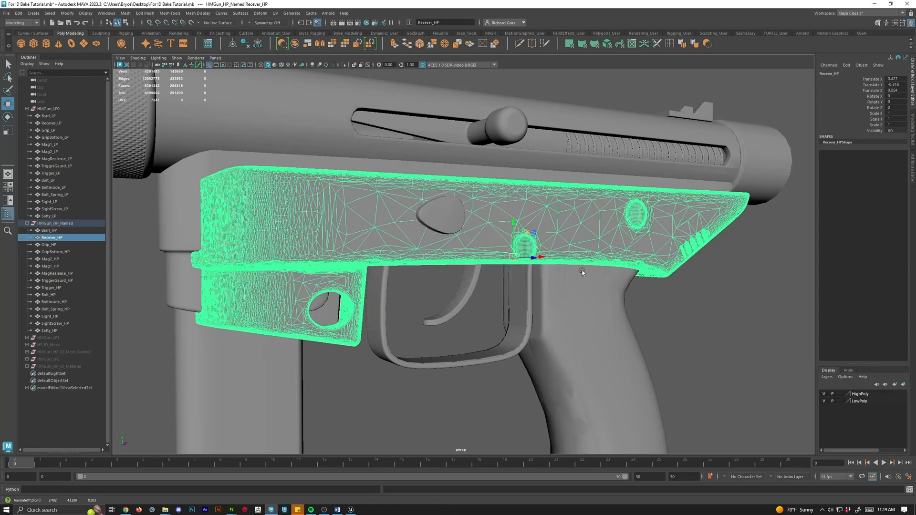
{"action": "key", "text": "ctrl+z"}
{"action": "right_click_drag", "start_coordinate": [511, 231], "coordinate": [498, 232]}
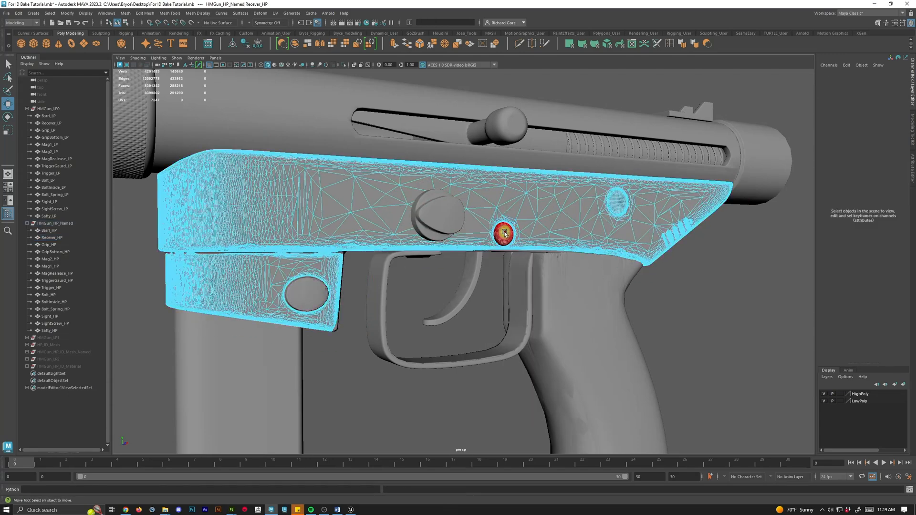
{"action": "left_click", "coordinate": [501, 232]}
{"action": "left_click", "coordinate": [612, 203], "text": "shift"}
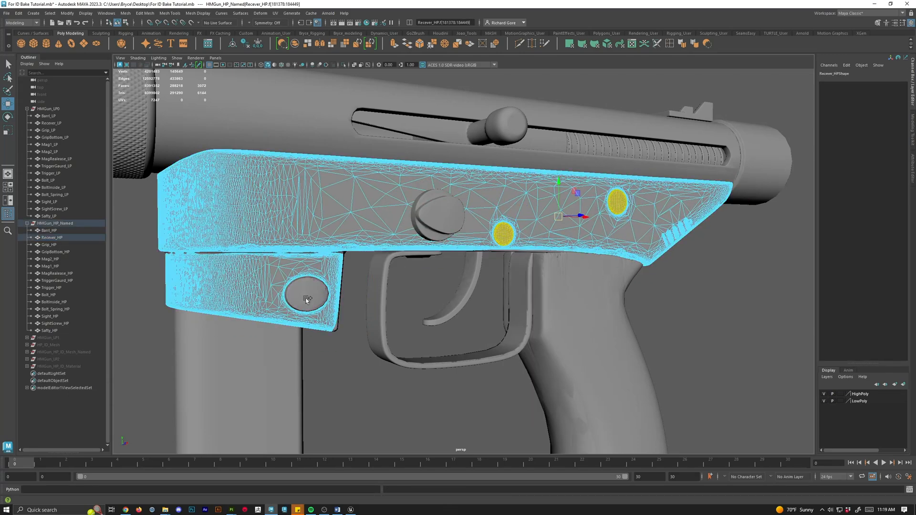
View the receiver from its other side and isolate the two selected pins briefly before showing the whole gun.
{"action": "right_click_drag", "start_coordinate": [506, 244], "coordinate": [350, 239], "text": "alt"}
{"action": "left_click_drag", "start_coordinate": [350, 239], "coordinate": [392, 210], "text": "alt"}
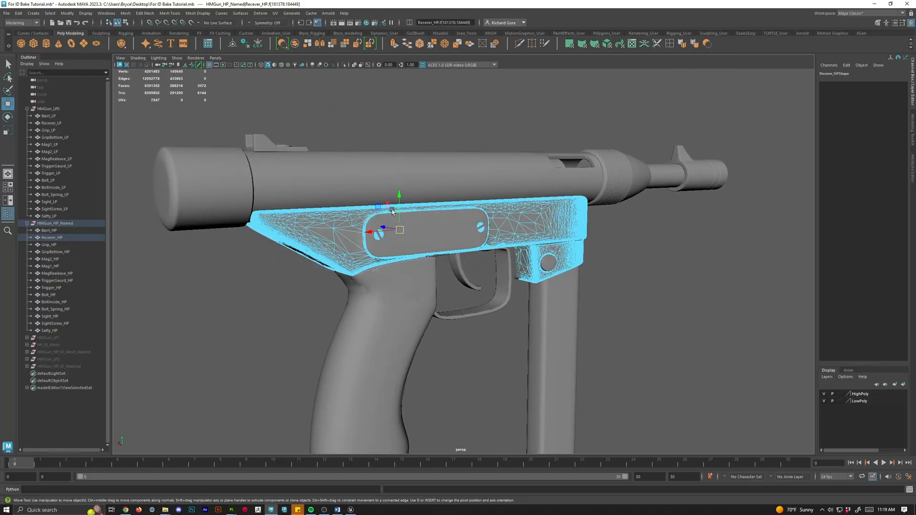
{"action": "right_click_drag", "start_coordinate": [392, 210], "coordinate": [438, 225], "text": "alt"}
{"action": "left_click_drag", "start_coordinate": [439, 225], "coordinate": [390, 247], "text": "alt"}
{"action": "key", "text": "ctrl+1"}
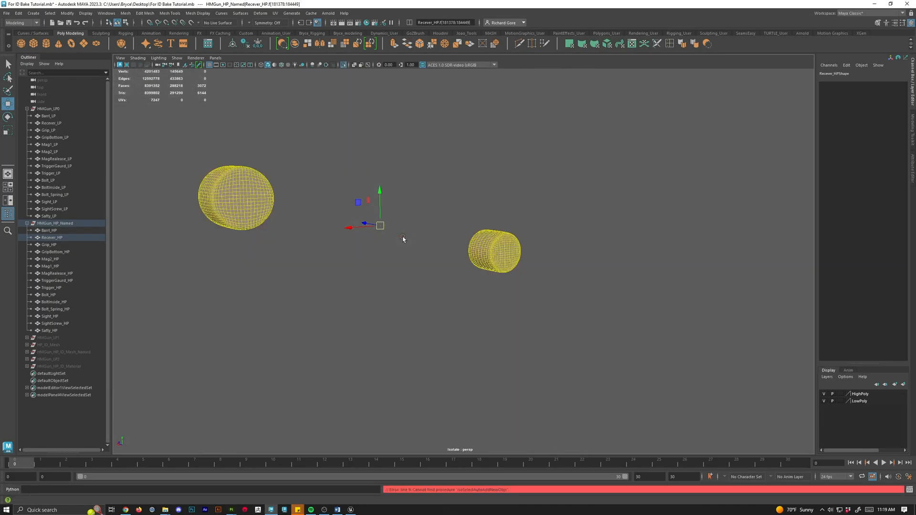
{"action": "key", "text": "ctrl+1"}
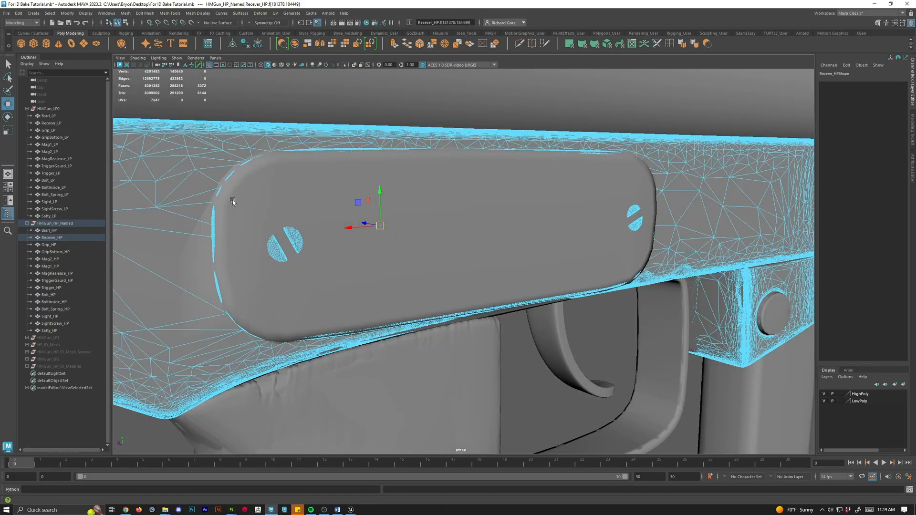
Isolate the whole Recever_HP mesh and select all faces of its separate side plate.
{"action": "right_click_drag", "start_coordinate": [374, 261], "coordinate": [368, 264], "text": "alt"}
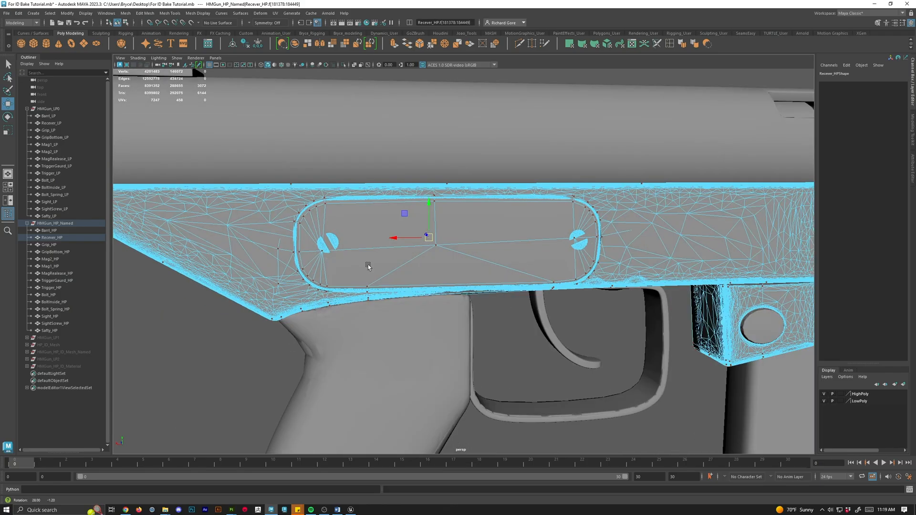
{"action": "left_click_drag", "start_coordinate": [368, 264], "coordinate": [310, 226], "text": "alt"}
{"action": "right_click_drag", "start_coordinate": [310, 225], "coordinate": [316, 227]}
{"action": "key", "text": "ctrl+1"}
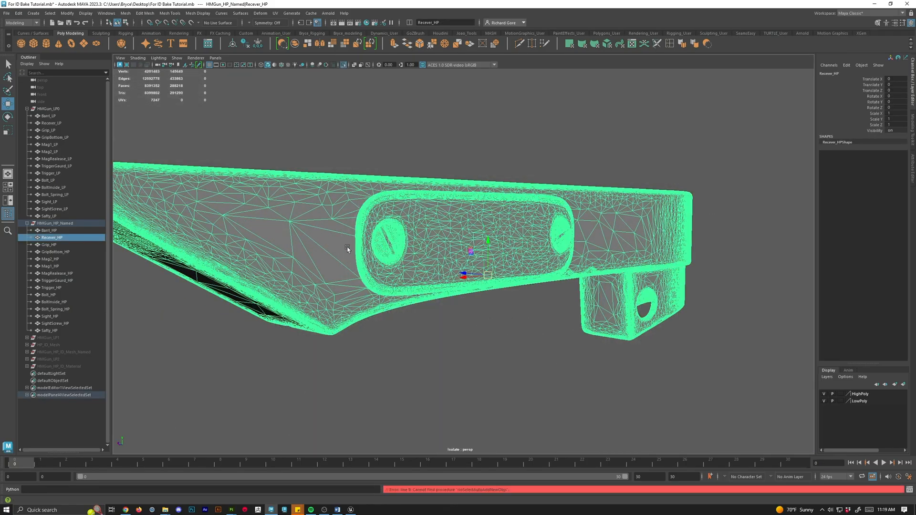
{"action": "left_click", "coordinate": [406, 253], "text": "ctrl"}
{"action": "right_click_drag", "start_coordinate": [405, 217], "coordinate": [418, 222]}
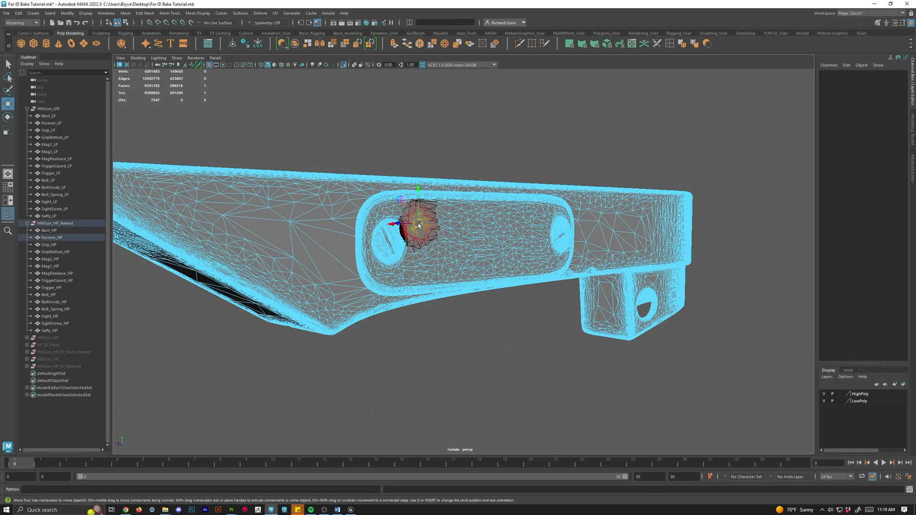
{"action": "double_click", "coordinate": [469, 279]}
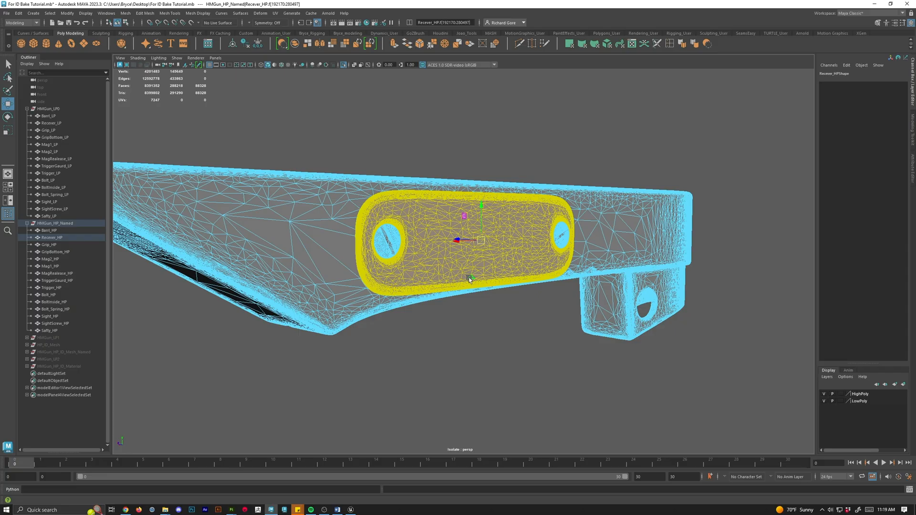
Return to object selection, end the isolation and select Recever_HP on the full gun.
{"action": "right_click_drag", "start_coordinate": [465, 240], "coordinate": [497, 311]}
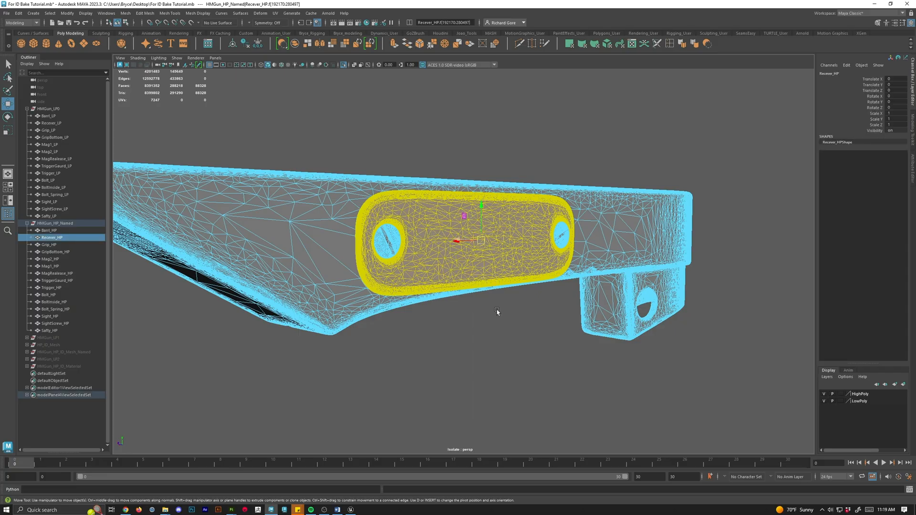
{"action": "left_click_drag", "start_coordinate": [497, 310], "coordinate": [449, 303], "text": "alt"}
{"action": "key", "text": "ctrl+1"}
{"action": "left_click", "coordinate": [315, 266]}
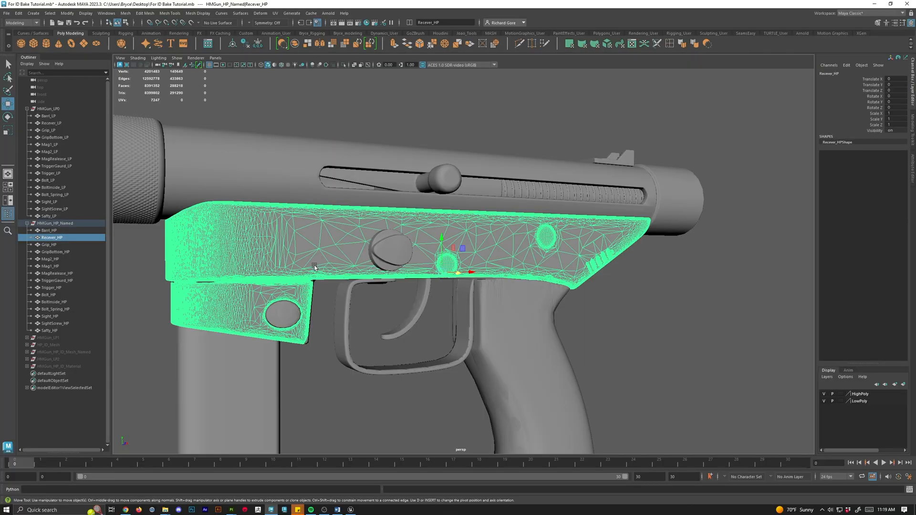
Isolate the low-poly receiver Recever_LP to examine its plain shape, and return to the full gun view.
{"action": "left_click", "coordinate": [57, 123]}
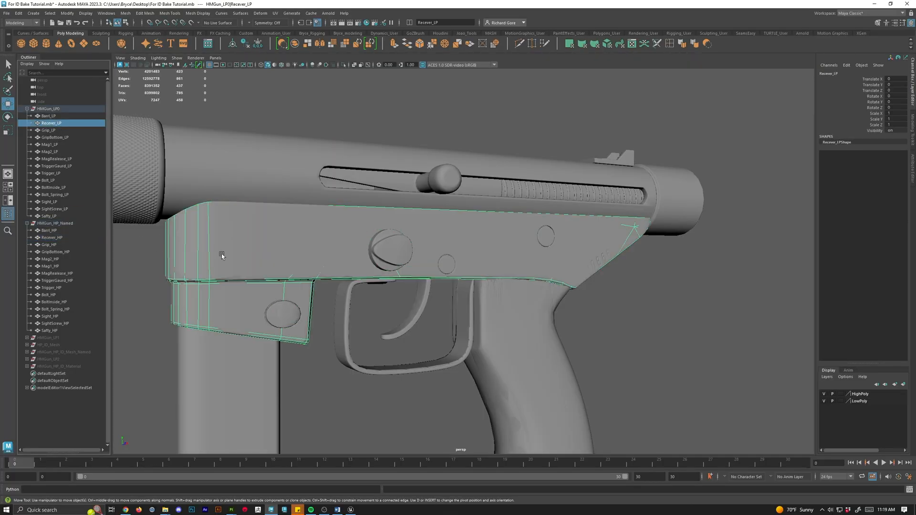
{"action": "key", "text": "ctrl+1"}
{"action": "left_click_drag", "start_coordinate": [481, 327], "coordinate": [525, 328], "text": "alt"}
{"action": "left_click", "coordinate": [434, 328]}
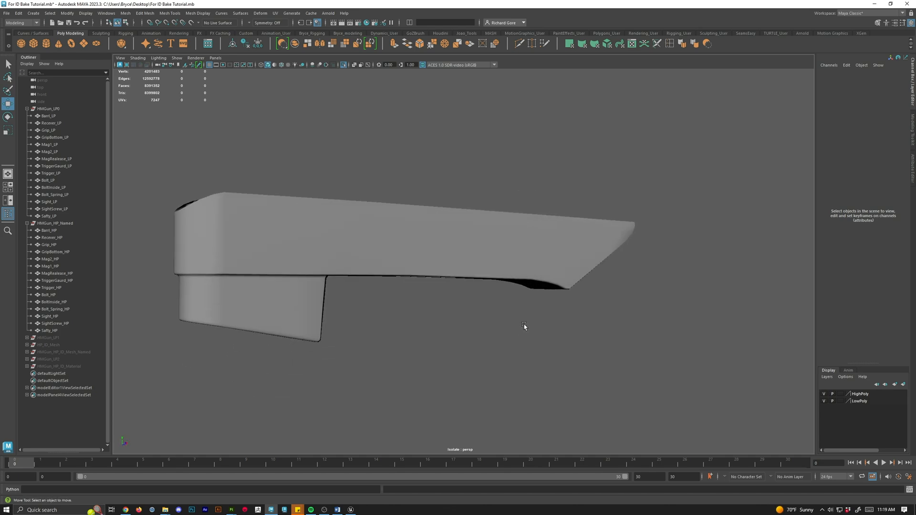
{"action": "key", "text": "ctrl+1"}
{"action": "left_click_drag", "start_coordinate": [613, 270], "coordinate": [587, 262], "text": "alt"}
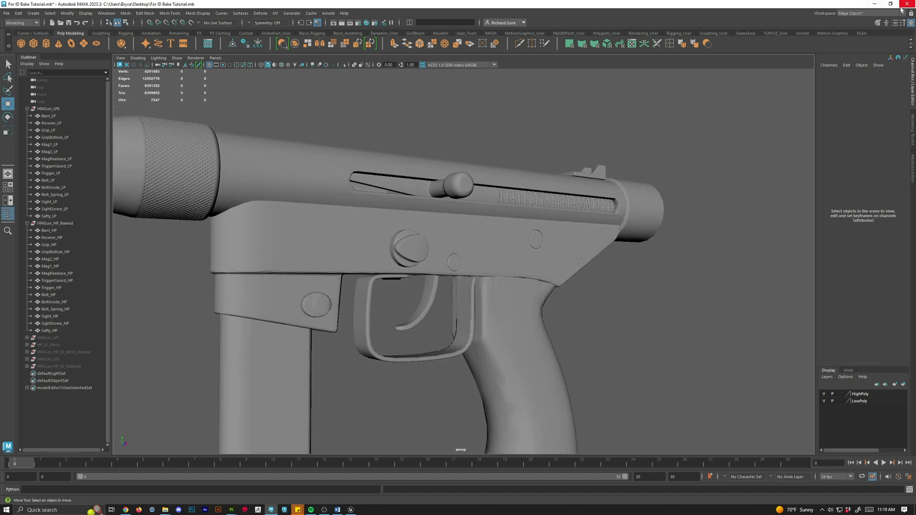
Switch to Substance 3D Painter and display the baked ID mesh map on the gun.
{"action": "left_click", "coordinate": [874, 4]}
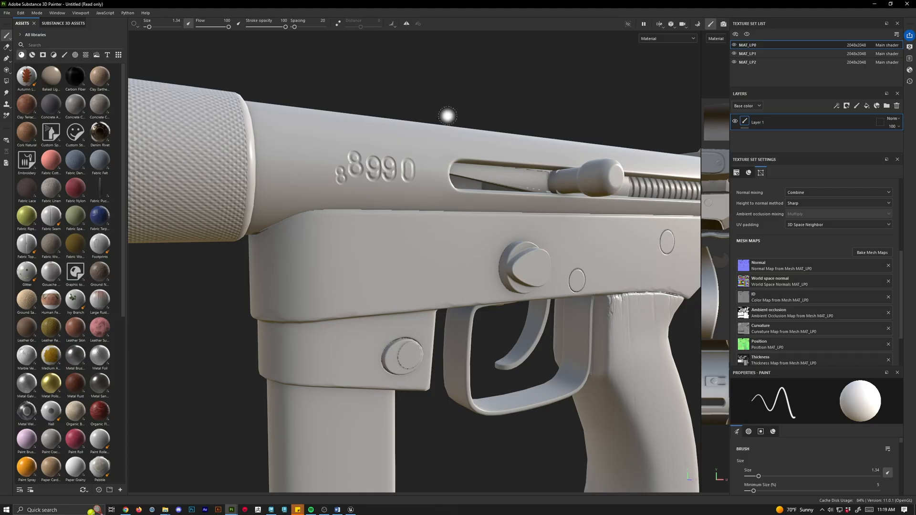
{"action": "left_click", "coordinate": [690, 38]}
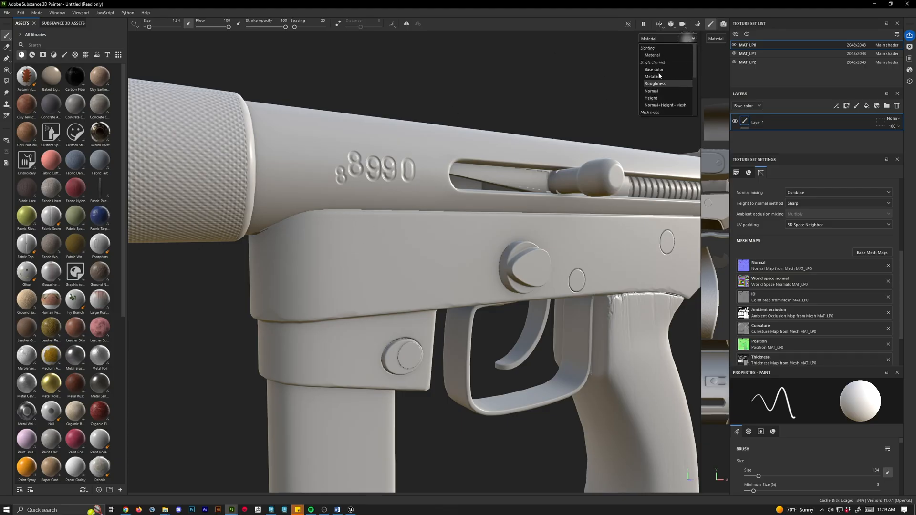
{"action": "scroll", "coordinate": [658, 92], "scroll_direction": "down", "scroll_amount": 3}
{"action": "left_click", "coordinate": [659, 96]}
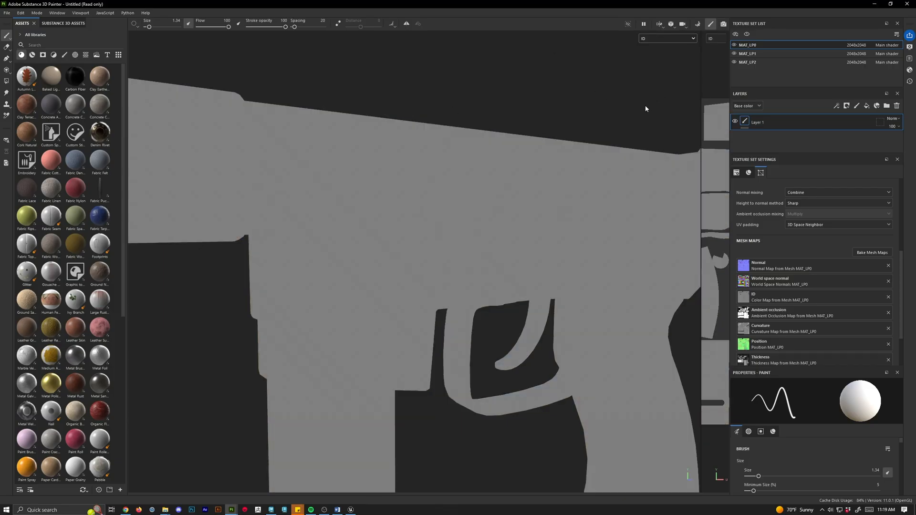
{"action": "scroll", "coordinate": [500, 343], "scroll_direction": "down", "scroll_amount": 2}
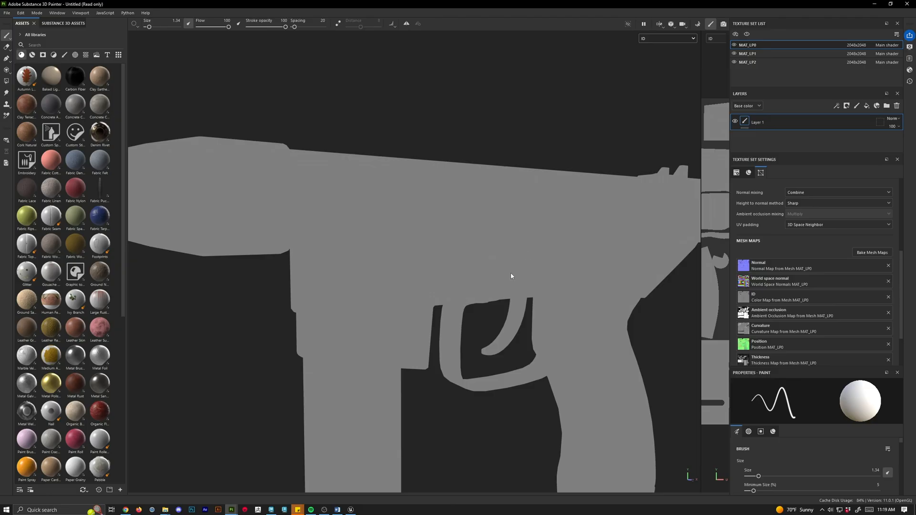
Open mesh map baking for MAT_LP0 and set the ID baker's color source to Mesh ID / Polygroup.
{"action": "left_click", "coordinate": [878, 254]}
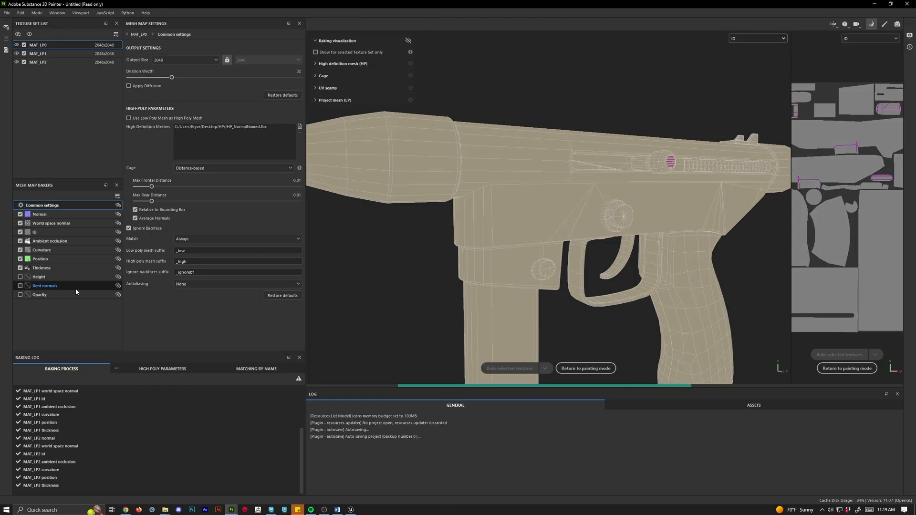
{"action": "left_click", "coordinate": [49, 233]}
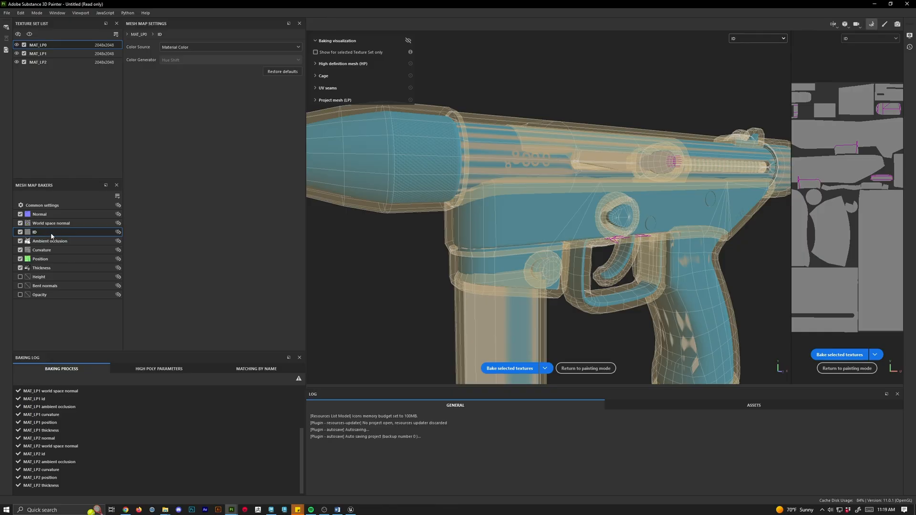
{"action": "left_click", "coordinate": [189, 47]}
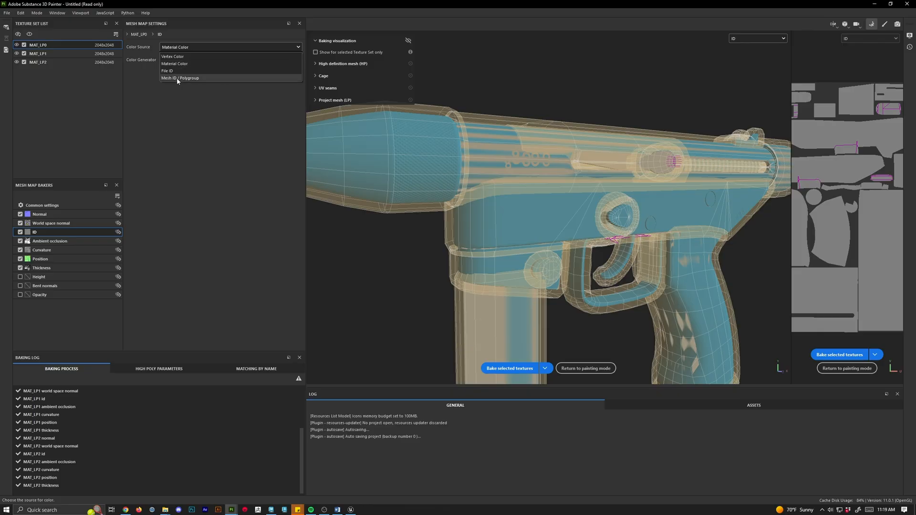
{"action": "left_click", "coordinate": [177, 78]}
Exclude every mesh map except ID from the bake and bake the ID map for the selected texture sets.
{"action": "left_click", "coordinate": [20, 241]}
{"action": "left_click", "coordinate": [20, 250]}
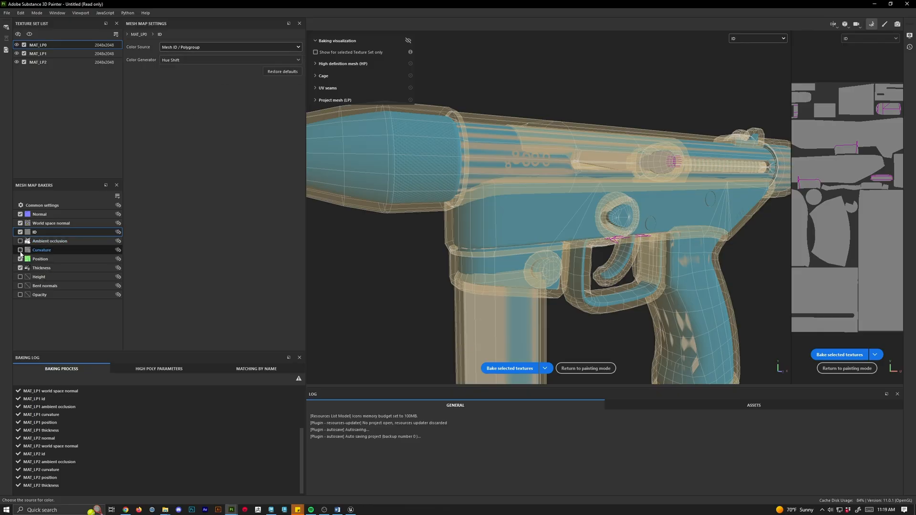
{"action": "left_click", "coordinate": [20, 259]}
{"action": "left_click", "coordinate": [20, 268]}
{"action": "left_click", "coordinate": [20, 223]}
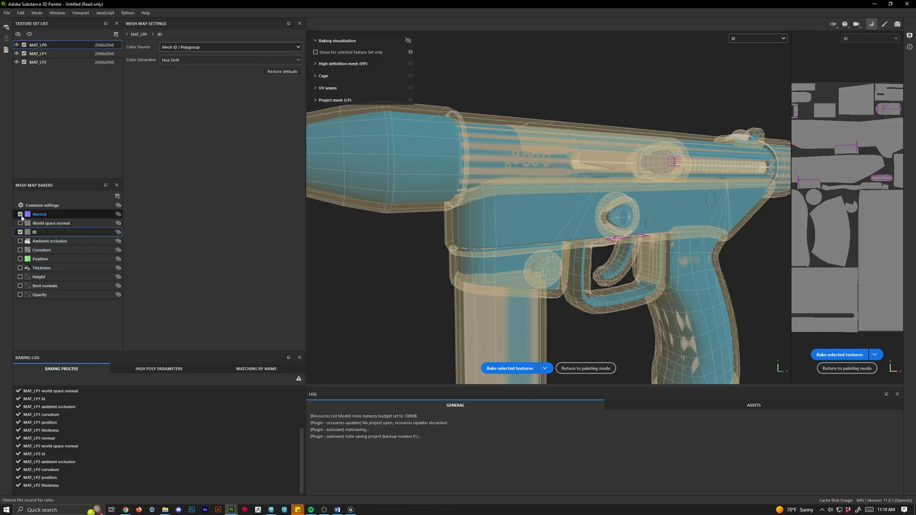
{"action": "left_click", "coordinate": [20, 214]}
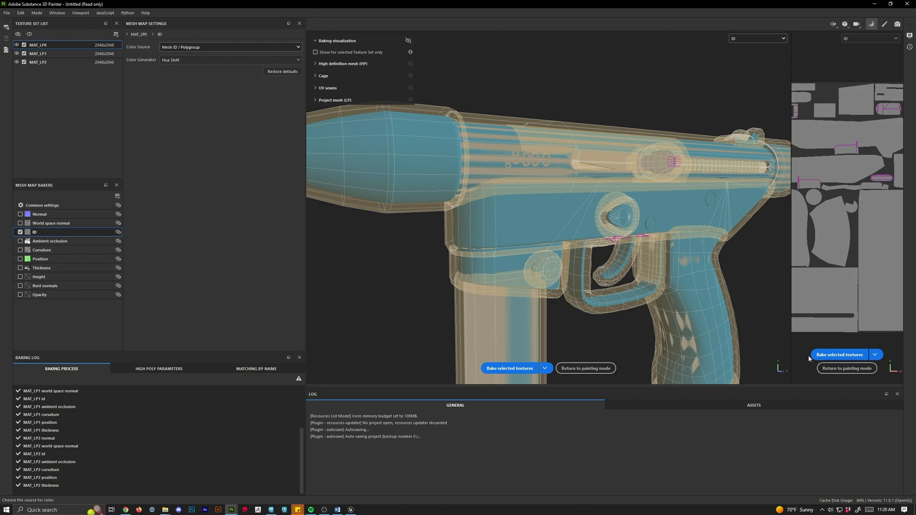
{"action": "left_click", "coordinate": [825, 356]}
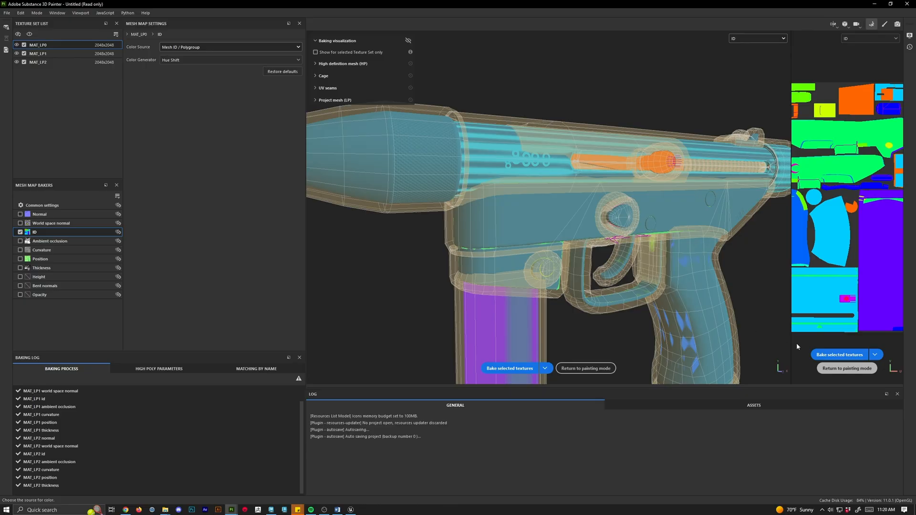
Return to painting mode and examine the ID colors on the receiver, bolt, spring, trigger guard and grip.
{"action": "left_click", "coordinate": [847, 368]}
{"action": "left_click_drag", "start_coordinate": [509, 247], "coordinate": [530, 290], "text": "alt"}
{"action": "scroll", "coordinate": [529, 290], "scroll_direction": "up", "scroll_amount": 5}
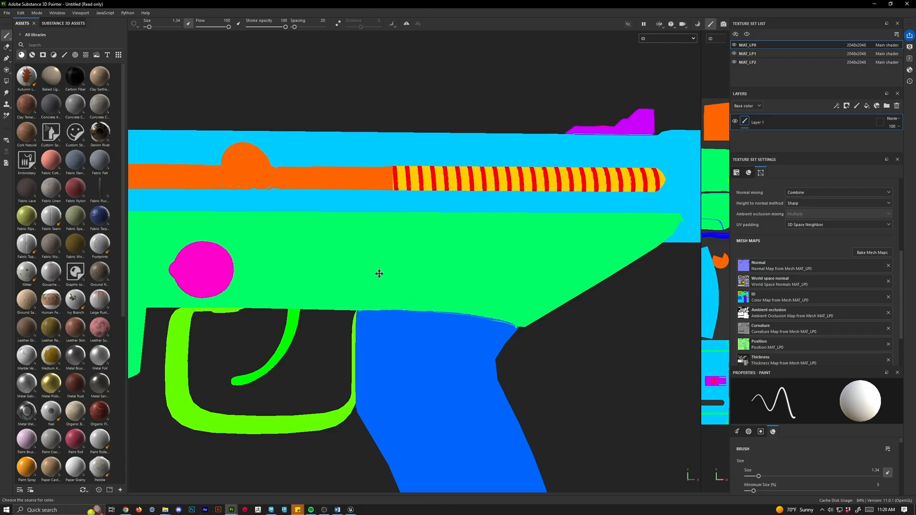
{"action": "middle_click_drag", "start_coordinate": [379, 273], "coordinate": [473, 247]}
{"action": "left_click_drag", "start_coordinate": [421, 238], "coordinate": [510, 250], "text": "alt"}
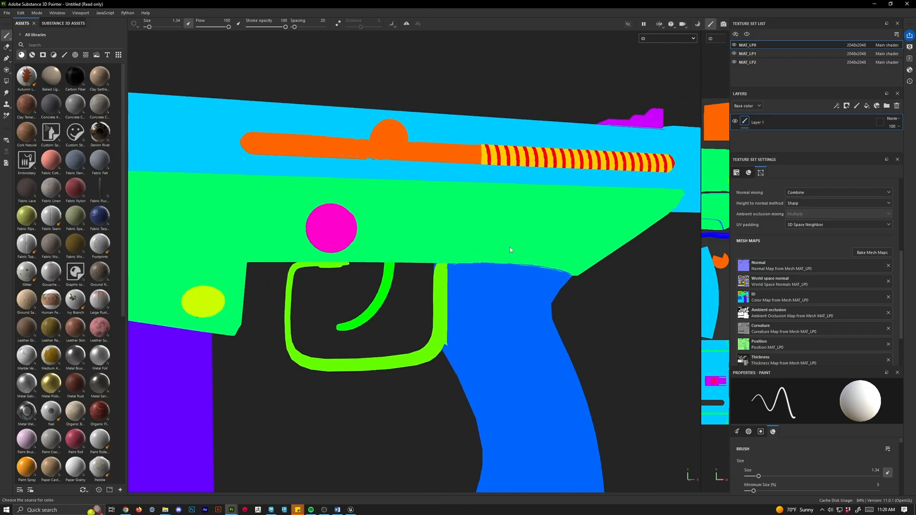
{"action": "left_click_drag", "start_coordinate": [248, 279], "coordinate": [555, 262], "text": "alt"}
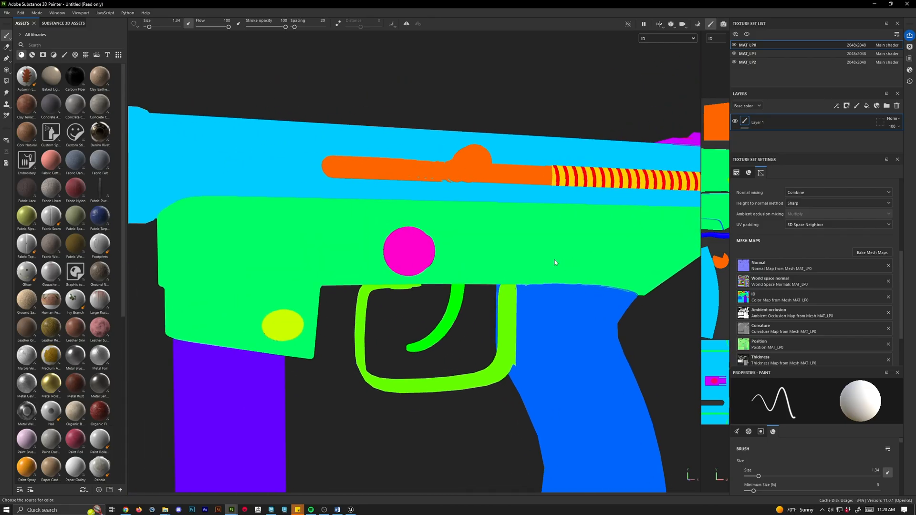
{"action": "scroll", "coordinate": [588, 270], "scroll_direction": "up", "scroll_amount": 5}
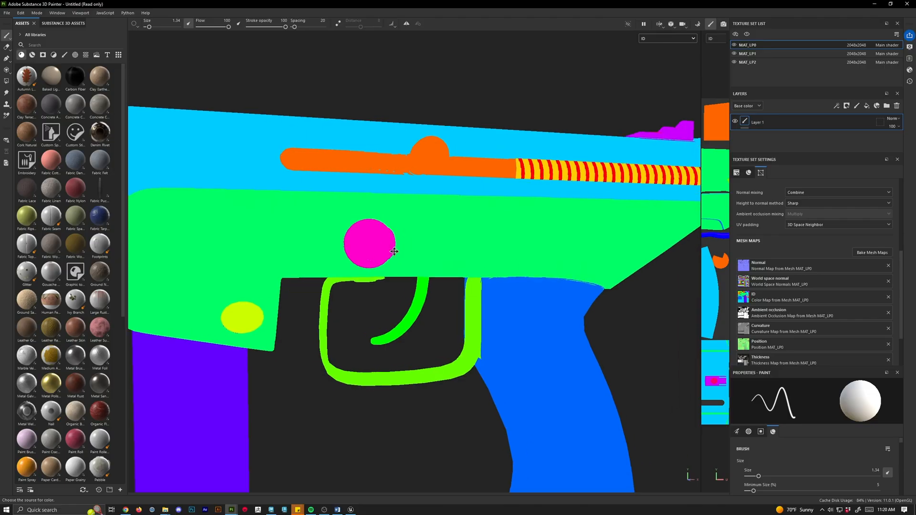
{"action": "scroll", "coordinate": [537, 286], "scroll_direction": "up", "scroll_amount": 3}
{"action": "left_click_drag", "start_coordinate": [528, 297], "coordinate": [596, 276], "text": "alt"}
{"action": "mouse_move", "coordinate": [474, 273]}
{"action": "left_mouse_down", "text": "alt"}
{"action": "mouse_move", "coordinate": [498, 284]}
{"action": "mouse_move", "coordinate": [409, 272]}
{"action": "mouse_move", "coordinate": [411, 245]}
{"action": "mouse_move", "coordinate": [490, 269]}
{"action": "left_mouse_up", "text": "alt"}
{"action": "scroll", "coordinate": [523, 287], "scroll_direction": "down", "scroll_amount": 4}
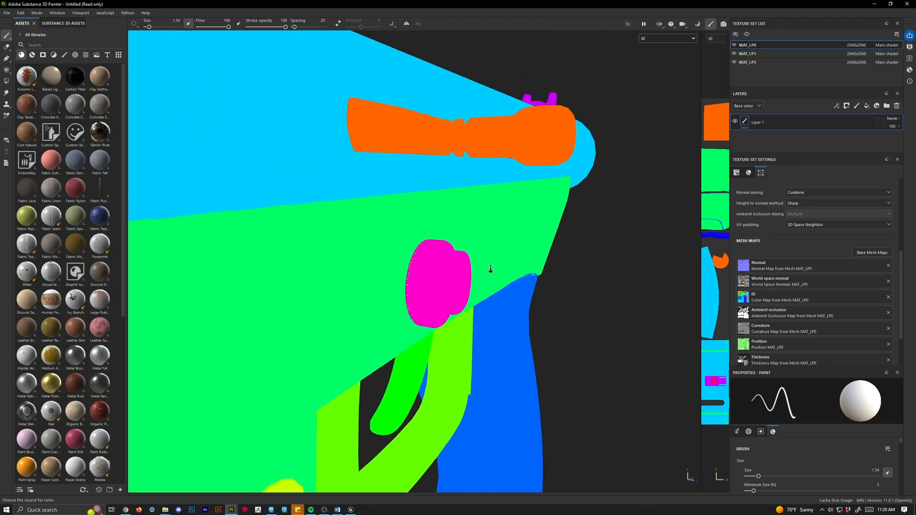
{"action": "right_click_drag", "start_coordinate": [491, 269], "coordinate": [439, 208], "text": "alt"}
{"action": "left_click_drag", "start_coordinate": [439, 207], "coordinate": [470, 195], "text": "alt"}
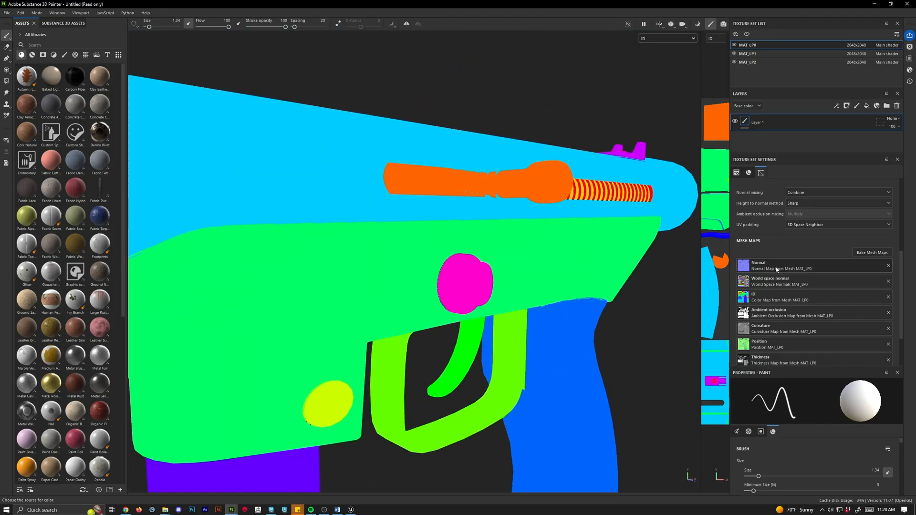
Reopen mesh map baking and re-enable the Normal, World space normal, Ambient occlusion, Curvature, Position and Thickness maps.
{"action": "left_click", "coordinate": [872, 253]}
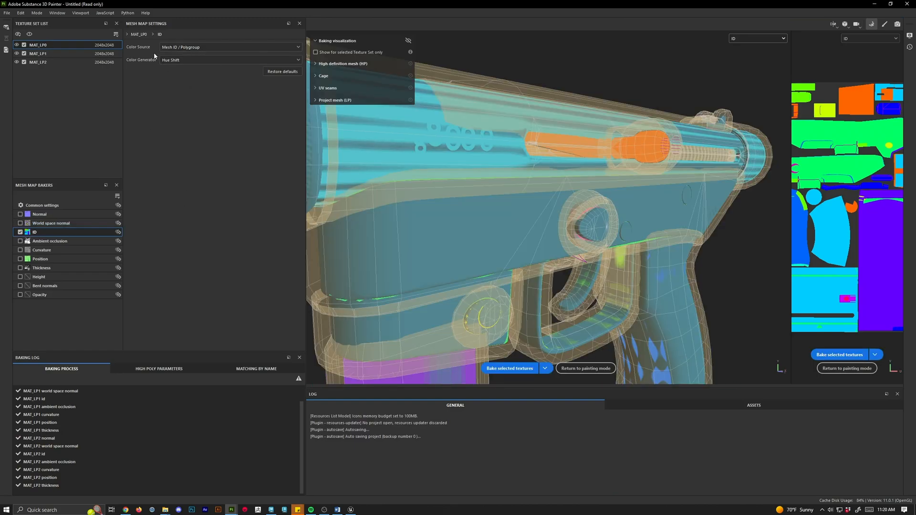
{"action": "left_click", "coordinate": [63, 205]}
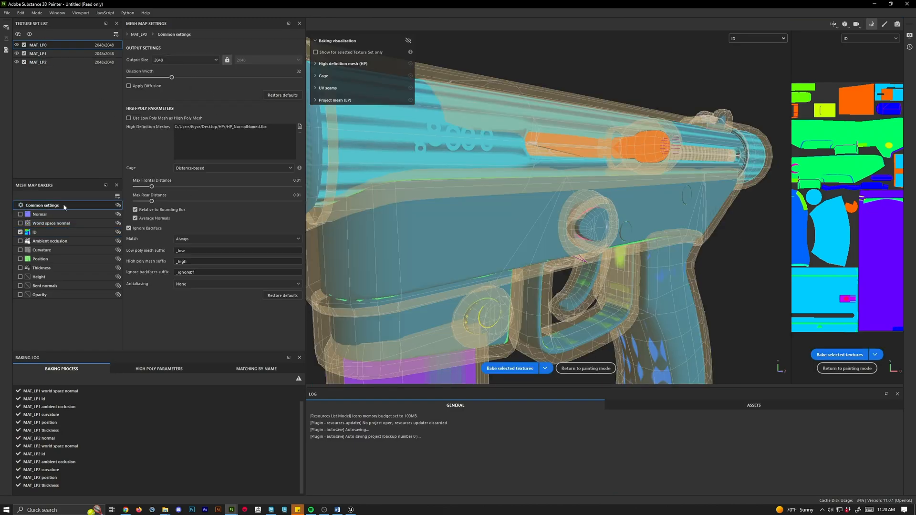
{"action": "left_click", "coordinate": [20, 214]}
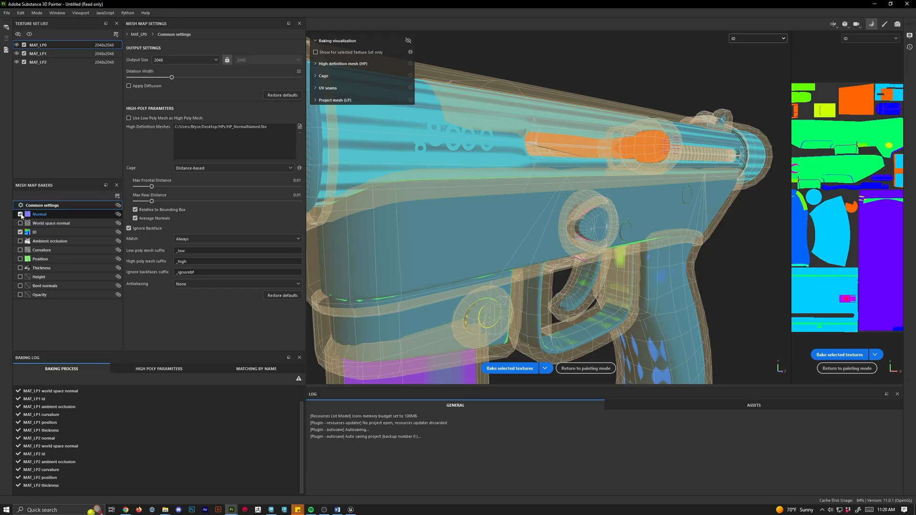
{"action": "left_click", "coordinate": [20, 223]}
{"action": "left_click", "coordinate": [20, 241]}
{"action": "left_click", "coordinate": [20, 251]}
{"action": "left_click", "coordinate": [20, 259]}
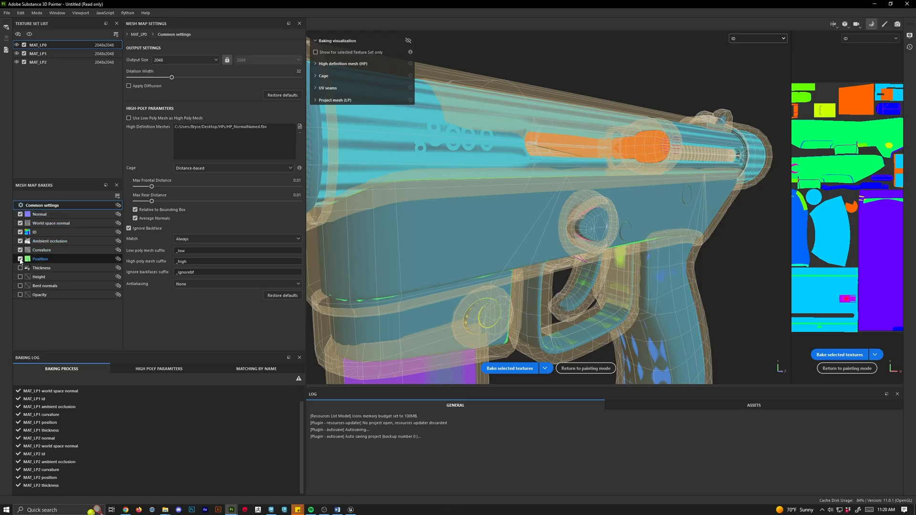
{"action": "left_click", "coordinate": [20, 267]}
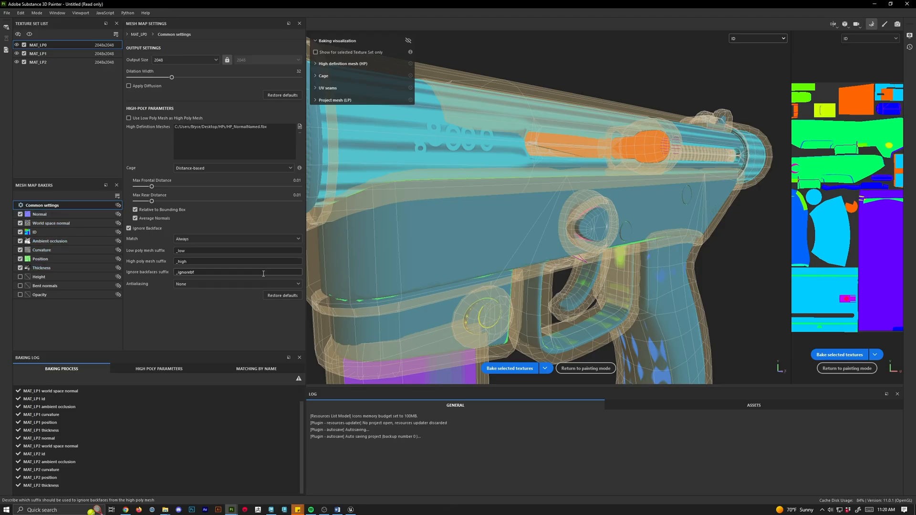
Set the high-poly matching to By Mesh Name, check the mesh name suffixes in Maya and return to Substance 3D Painter.
{"action": "left_click", "coordinate": [186, 240]}
{"action": "left_click", "coordinate": [183, 255]}
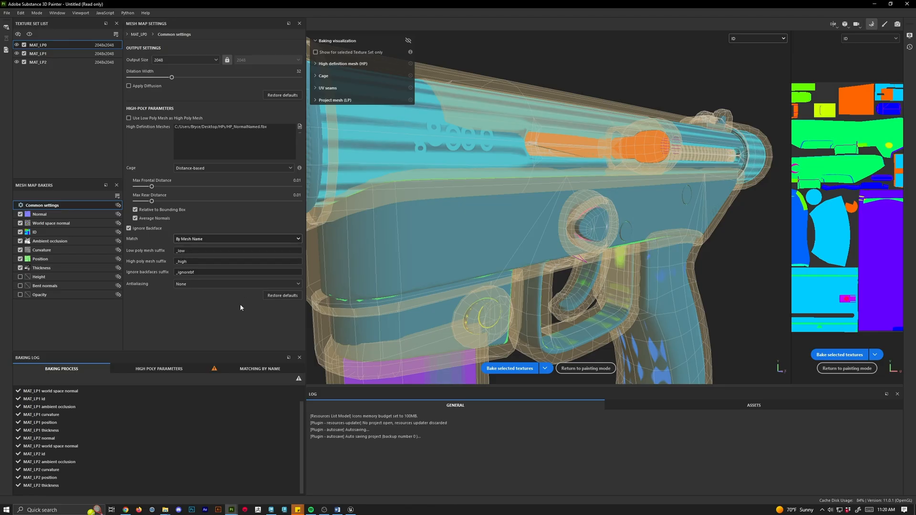
{"action": "left_click", "coordinate": [266, 511]}
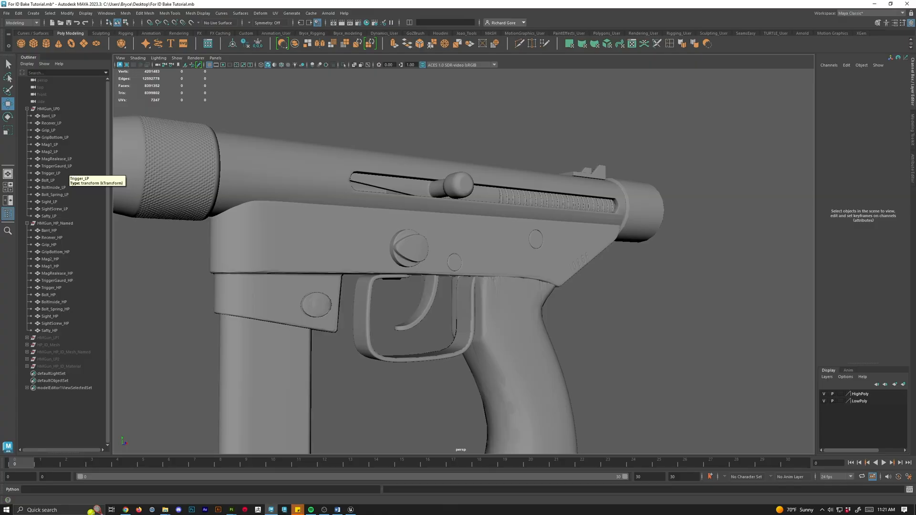
{"action": "left_click", "coordinate": [875, 4]}
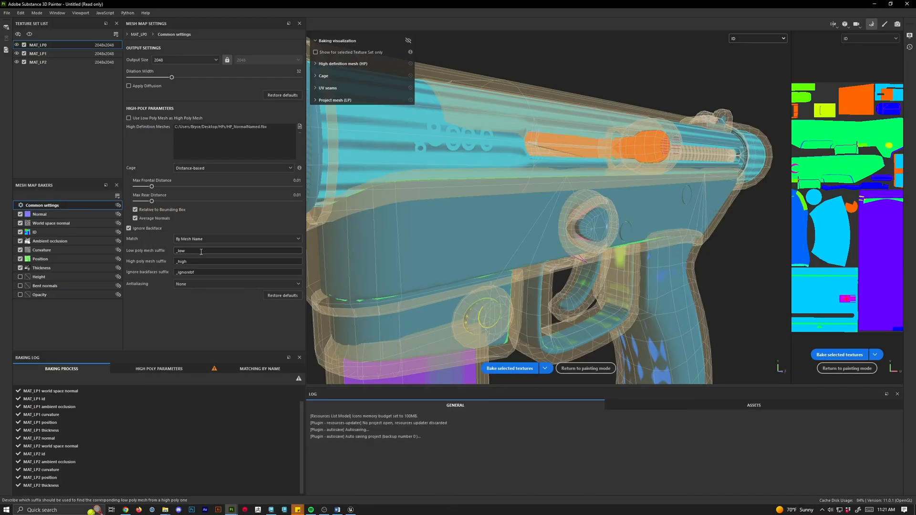
Set the low poly mesh suffix to _LP and the high poly mesh suffix to _HP.
{"action": "key", "text": "BackSpace"}
{"action": "key", "text": "BackSpace"}
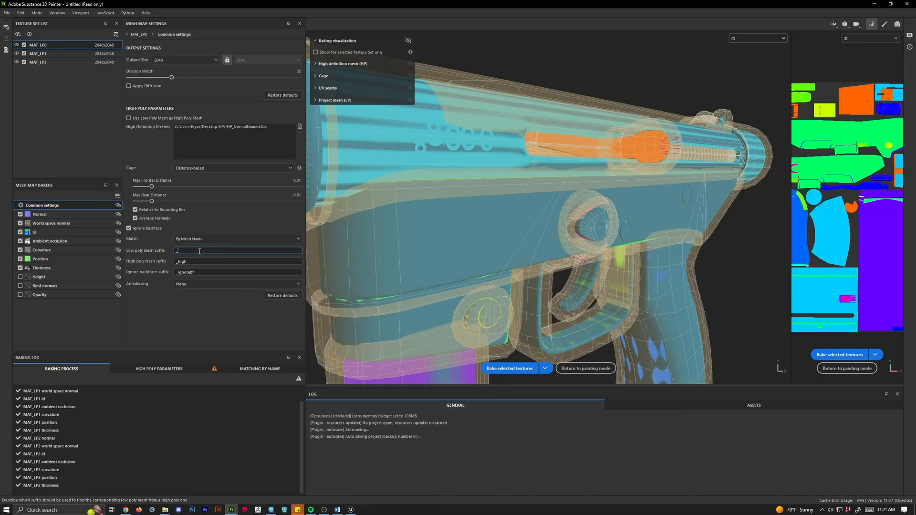
{"action": "type", "text": "LP"}
{"action": "left_click_drag", "start_coordinate": [179, 262], "coordinate": [266, 258]}
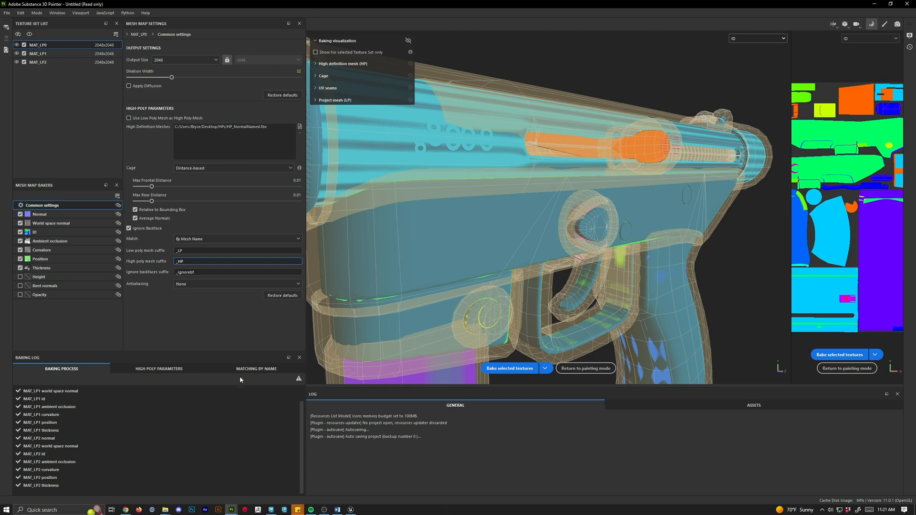
Enlarge the baking log, review the low-poly to high-poly name pairs and return to the baking process list.
{"action": "left_click_drag", "start_coordinate": [206, 353], "coordinate": [205, 310]}
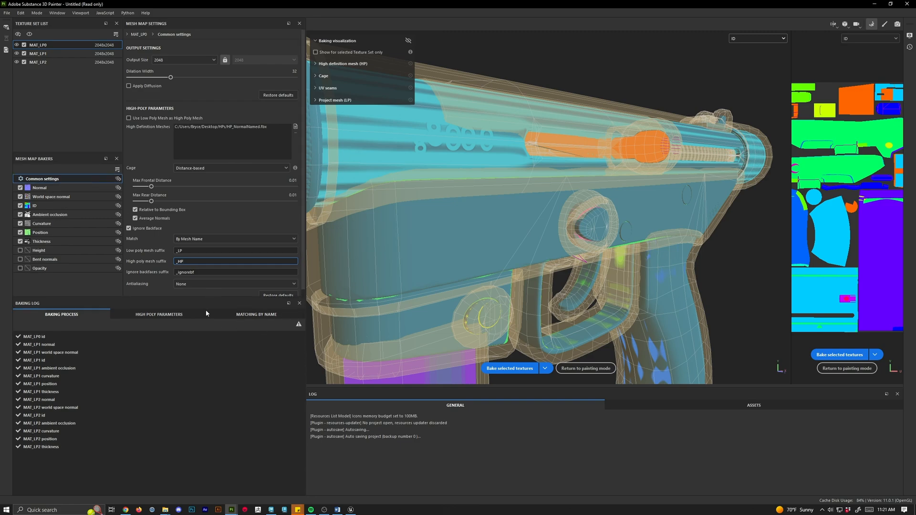
{"action": "left_click", "coordinate": [206, 314]}
{"action": "left_click", "coordinate": [214, 314]}
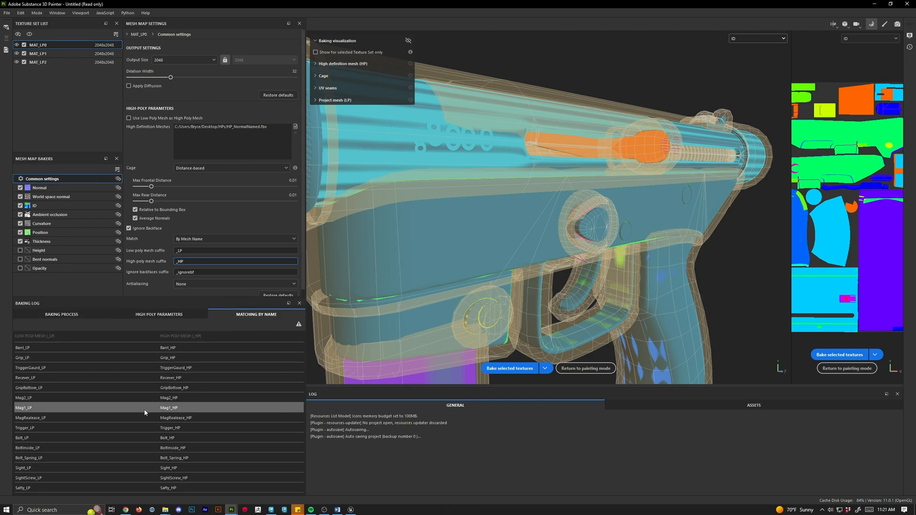
{"action": "left_click", "coordinate": [67, 318]}
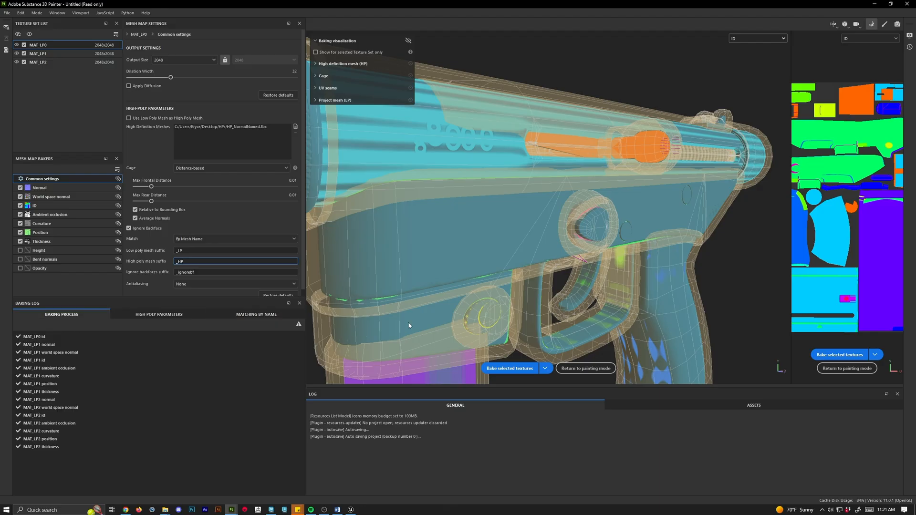
Bake the selected mesh maps, return to painting mode and inspect the new ID map around the bolt handle.
{"action": "left_click", "coordinate": [839, 355]}
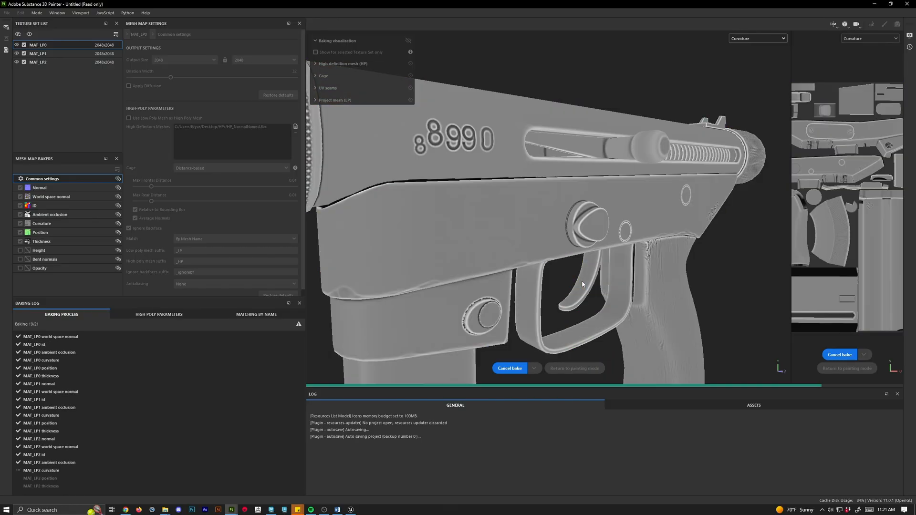
{"action": "left_click", "coordinate": [840, 372]}
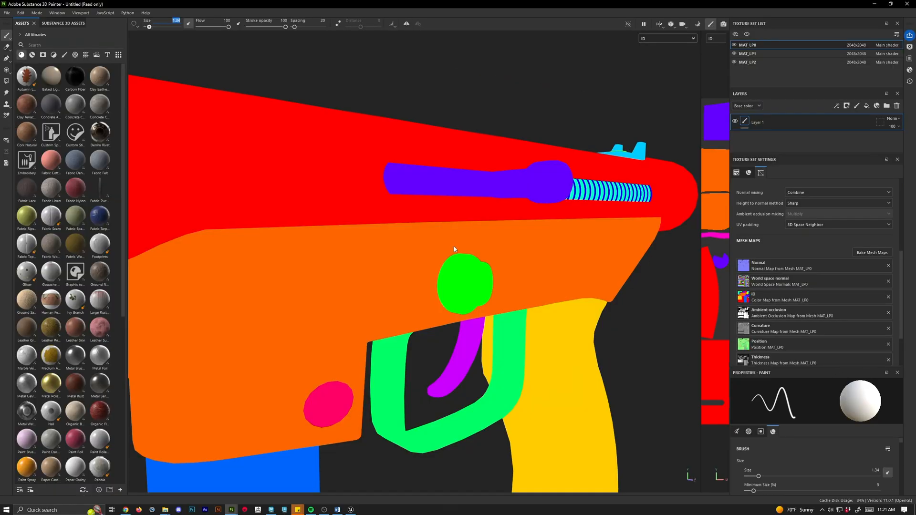
{"action": "left_click_drag", "start_coordinate": [562, 309], "coordinate": [515, 288], "text": "alt"}
{"action": "left_click_drag", "start_coordinate": [632, 319], "coordinate": [665, 332], "text": "alt"}
{"action": "right_click_drag", "start_coordinate": [665, 332], "coordinate": [574, 210], "text": "alt"}
{"action": "middle_click_drag", "start_coordinate": [573, 210], "coordinate": [537, 260], "text": "alt"}
{"action": "left_click_drag", "start_coordinate": [537, 261], "coordinate": [496, 264], "text": "alt"}
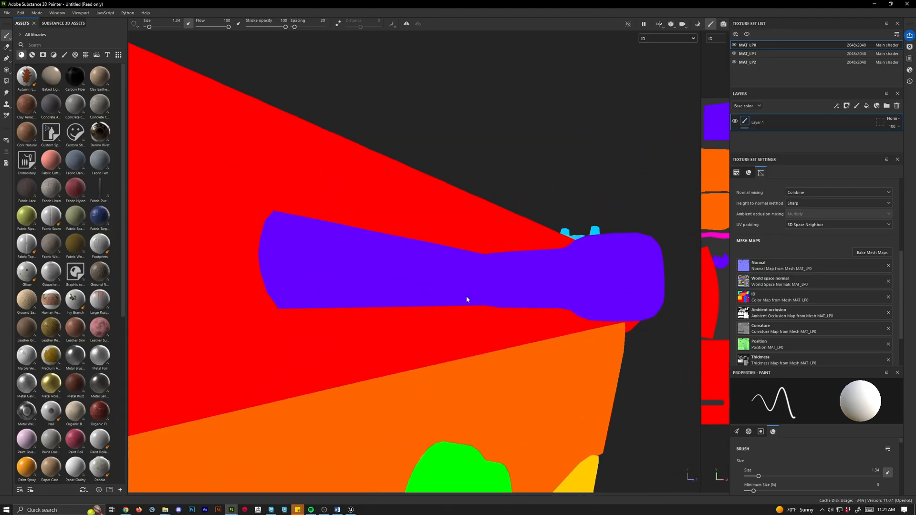
Display the gun's material and examine the circular pins and engraved number on the receiver's side.
{"action": "key", "text": "m"}
{"action": "left_click_drag", "start_coordinate": [494, 271], "coordinate": [420, 266], "text": "alt"}
{"action": "mouse_move", "coordinate": [511, 338]}
{"action": "left_mouse_down", "text": "alt"}
{"action": "mouse_move", "coordinate": [483, 329]}
{"action": "mouse_move", "coordinate": [471, 364]}
{"action": "mouse_move", "coordinate": [301, 311]}
{"action": "mouse_move", "coordinate": [215, 217]}
{"action": "mouse_move", "coordinate": [542, 303]}
{"action": "mouse_move", "coordinate": [382, 268]}
{"action": "mouse_move", "coordinate": [299, 237]}
{"action": "mouse_move", "coordinate": [507, 301]}
{"action": "left_mouse_up", "text": "alt"}
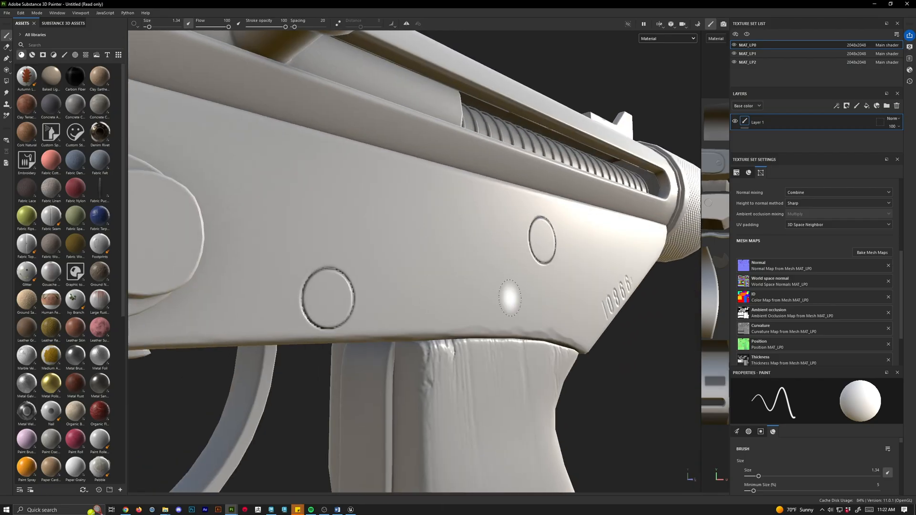
{"action": "left_click_drag", "start_coordinate": [343, 307], "coordinate": [330, 289], "text": "alt"}
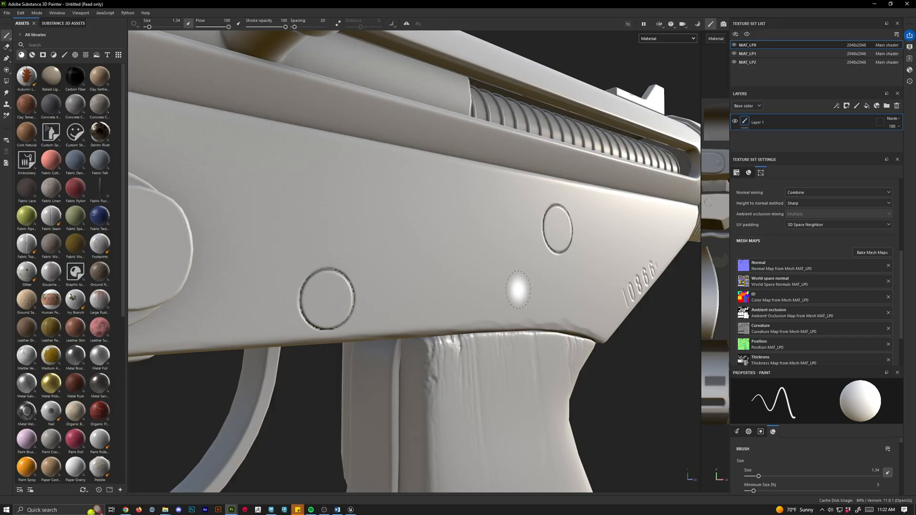
Display the ID mesh map again and inspect the part colors on both sides of the gun.
{"action": "key", "text": "b"}
{"action": "left_click_drag", "start_coordinate": [569, 267], "coordinate": [573, 254], "text": "alt"}
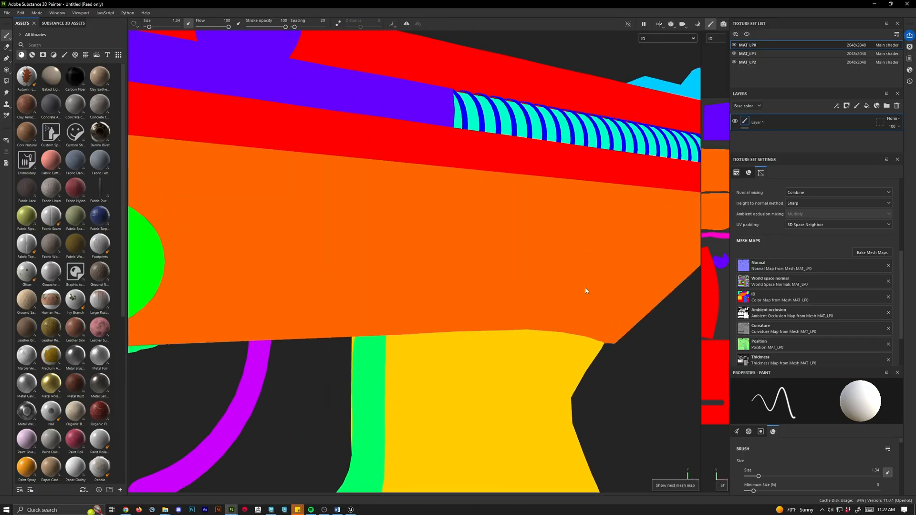
{"action": "left_click_drag", "start_coordinate": [587, 290], "coordinate": [394, 286], "text": "alt"}
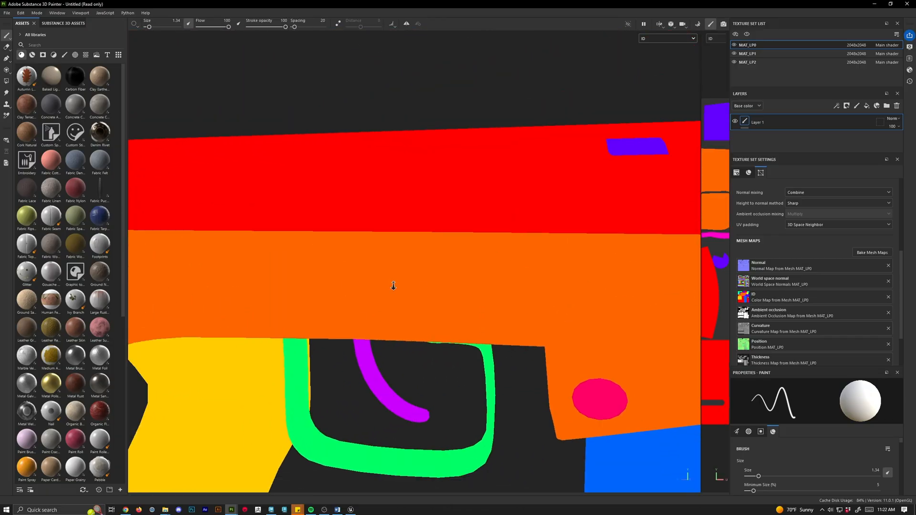
{"action": "right_click_drag", "start_coordinate": [393, 285], "coordinate": [353, 298], "text": "alt"}
{"action": "right_click_drag", "start_coordinate": [291, 322], "coordinate": [249, 307], "text": "alt"}
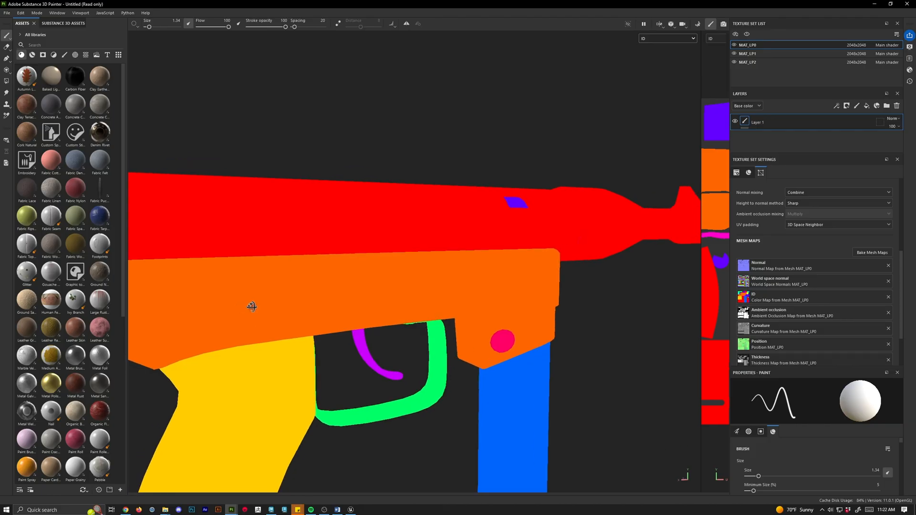
{"action": "left_click_drag", "start_coordinate": [249, 306], "coordinate": [452, 281], "text": "alt"}
{"action": "right_click_drag", "start_coordinate": [452, 280], "coordinate": [399, 276], "text": "alt"}
Switch back to the material display and frame the whole gun from the side.
{"action": "key", "text": "m"}
{"action": "right_click_drag", "start_coordinate": [574, 352], "coordinate": [479, 307], "text": "alt"}
{"action": "left_click_drag", "start_coordinate": [479, 307], "coordinate": [403, 216], "text": "alt"}
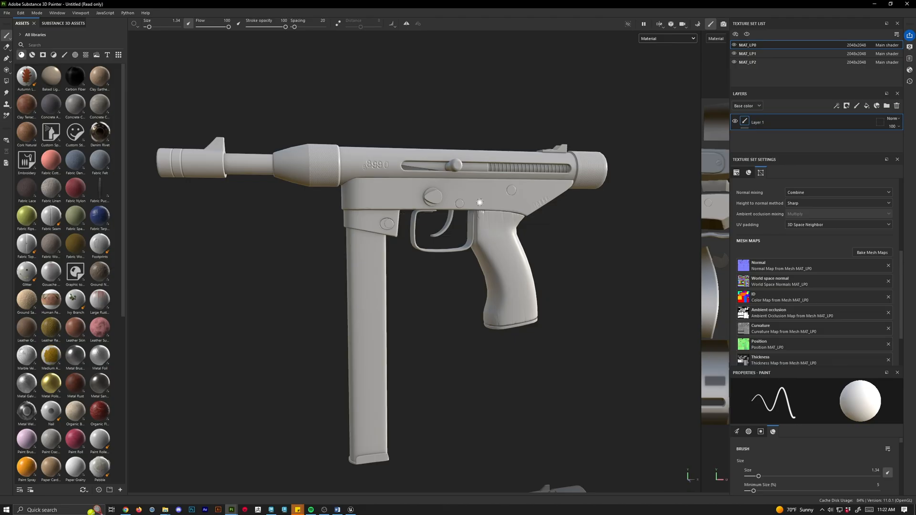
{"action": "right_click_drag", "start_coordinate": [477, 188], "coordinate": [472, 230], "text": "alt"}
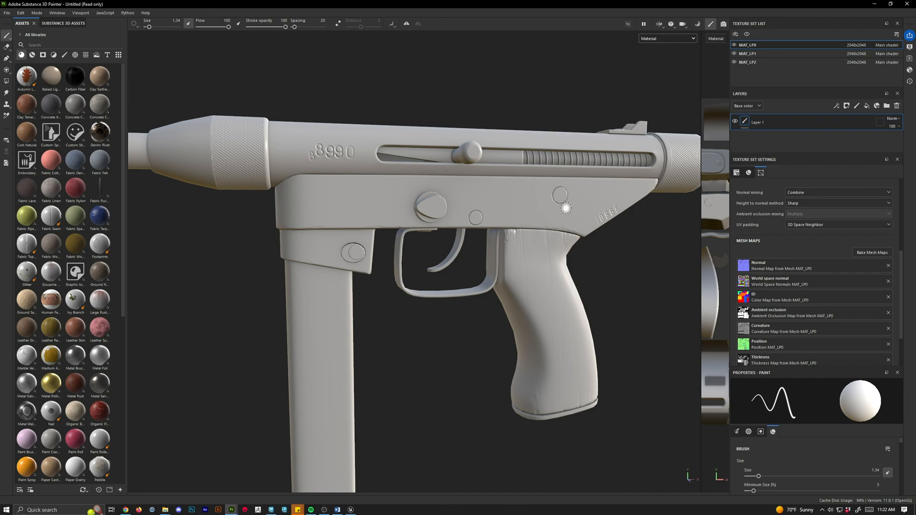
{"action": "left_click_drag", "start_coordinate": [495, 311], "coordinate": [468, 298], "text": "alt"}
{"action": "middle_click_drag", "start_coordinate": [468, 297], "coordinate": [478, 140], "text": "alt"}
{"action": "scroll", "coordinate": [494, 268], "scroll_direction": "up", "scroll_amount": 2}
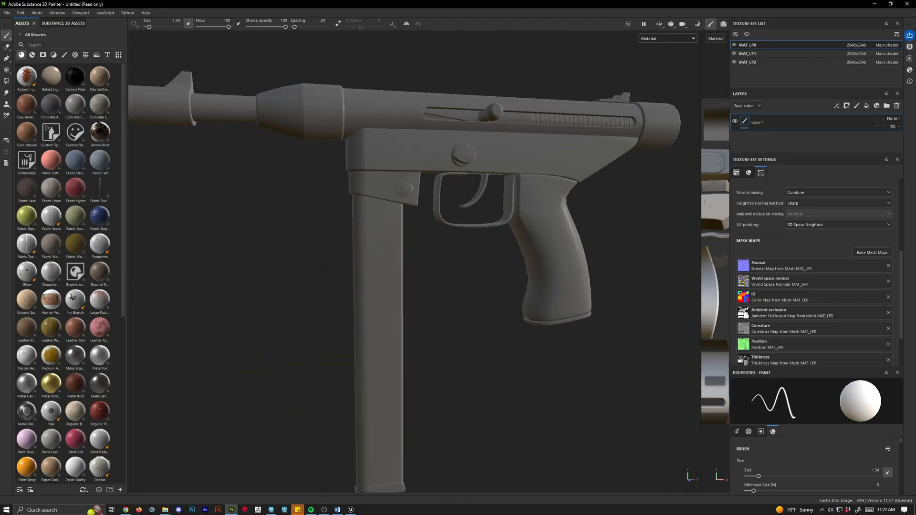
{"action": "middle_click_drag", "start_coordinate": [494, 267], "coordinate": [525, 229], "text": "alt"}
{"action": "scroll", "coordinate": [502, 197], "scroll_direction": "down", "scroll_amount": 2}
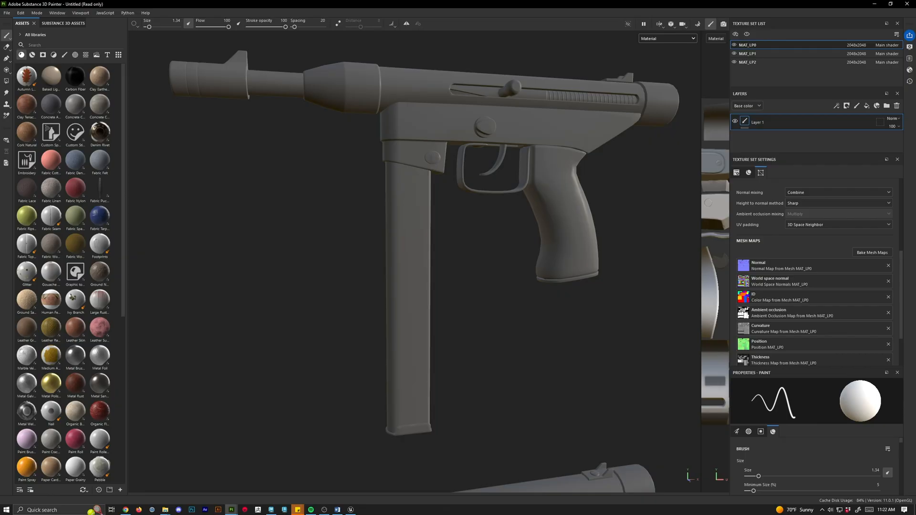
Switch to Maya, collapse the HMGun_LP0 and HMGun_HP_Named groups and hide both of them.
{"action": "key", "text": "alt+Tab"}
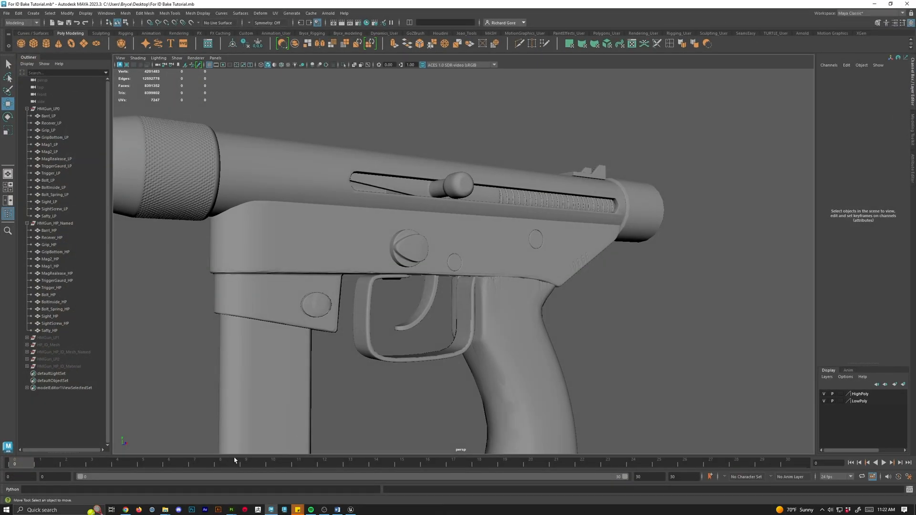
{"action": "left_click", "coordinate": [27, 109]}
{"action": "left_click", "coordinate": [48, 109]}
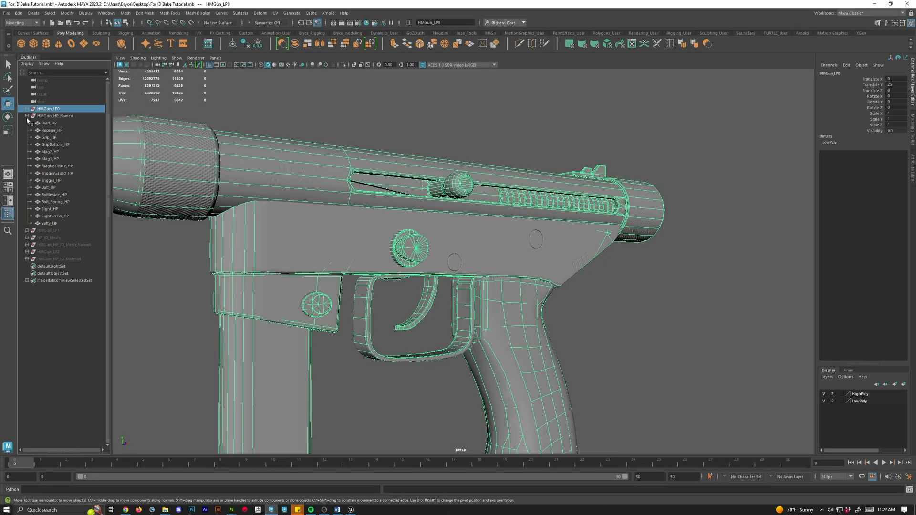
{"action": "left_click", "coordinate": [27, 116]}
{"action": "left_click", "coordinate": [48, 117], "text": "ctrl"}
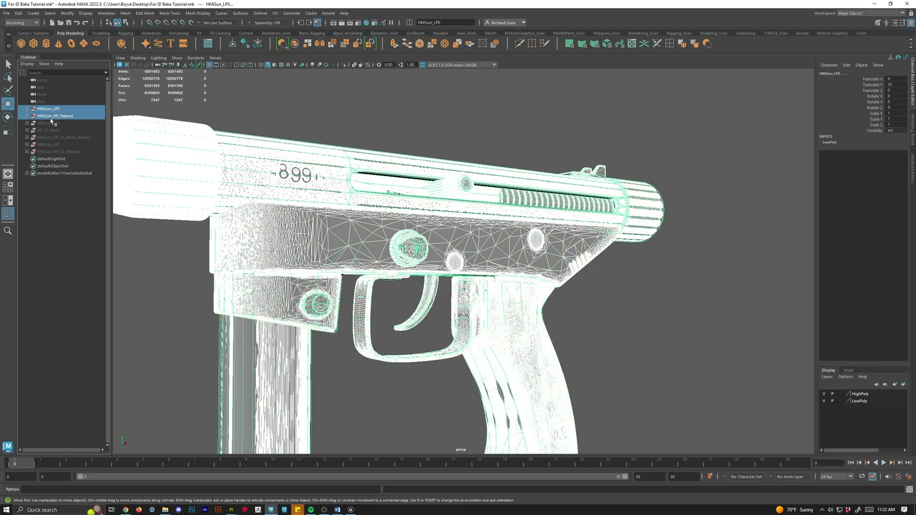
{"action": "key", "text": "ctrl+h"}
Unhide the HMGun_LP1, HP_ID_Mesh and HMGun_HP_ID_Mesh_Named groups.
{"action": "left_click", "coordinate": [55, 124]}
{"action": "key", "text": "shift+h"}
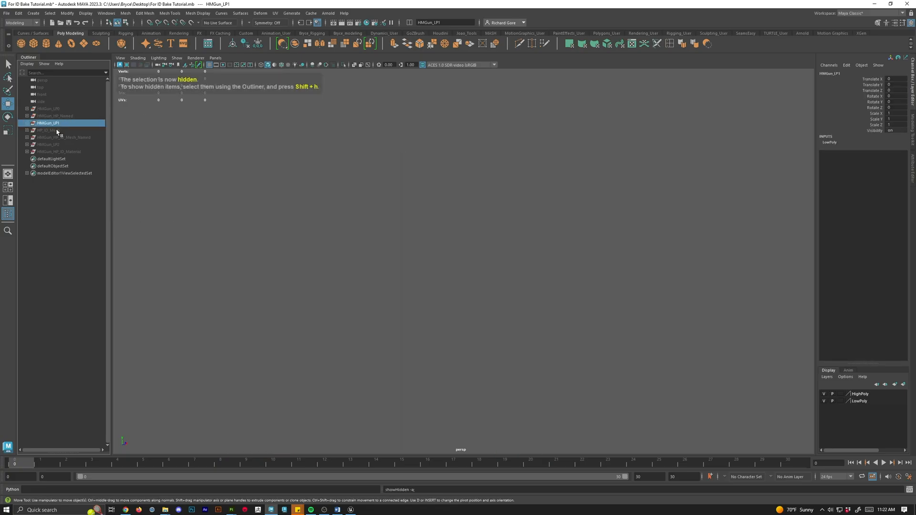
{"action": "left_click", "coordinate": [53, 130]}
{"action": "left_click", "coordinate": [59, 137]}
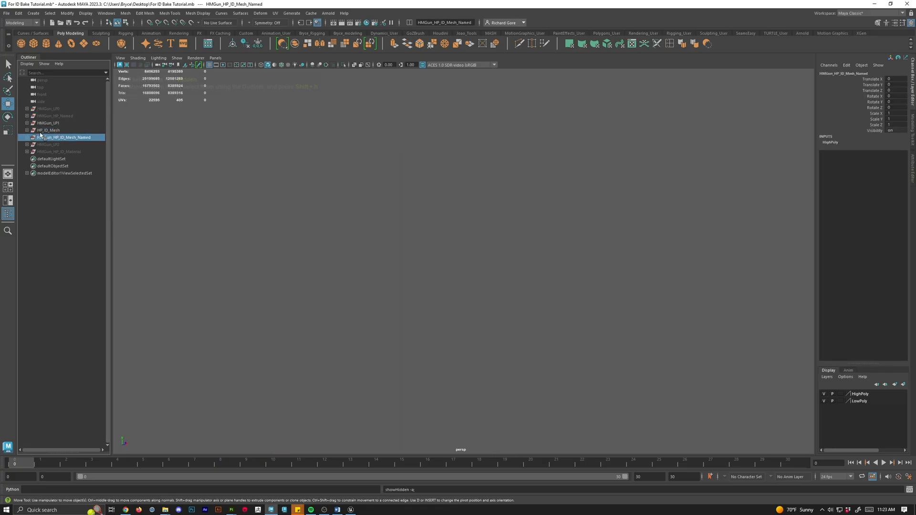
Isolate the low-poly group HMGun_LP1 and frame the whole gun from the side.
{"action": "left_click", "coordinate": [57, 123]}
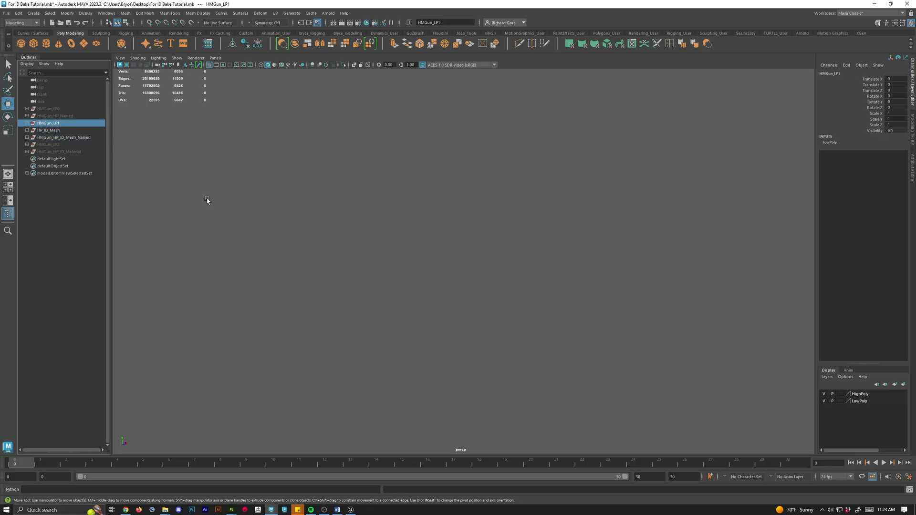
{"action": "key", "text": "ctrl+1"}
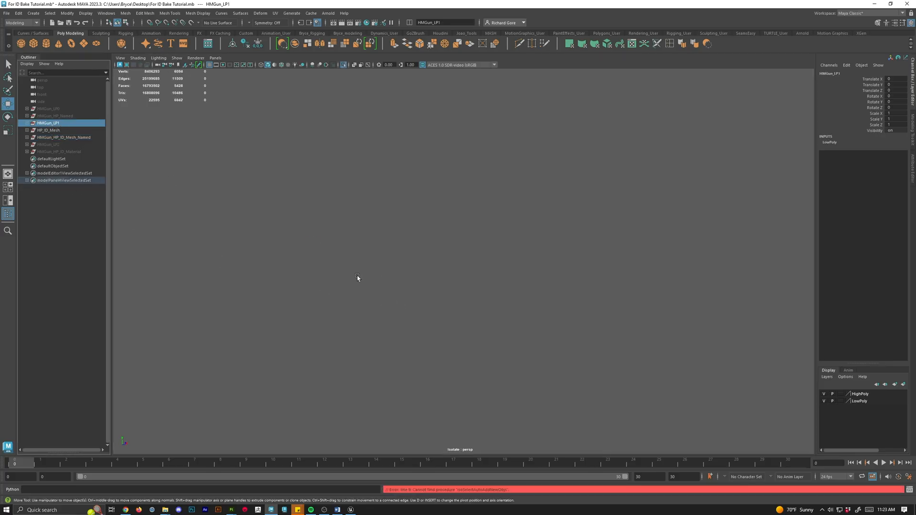
{"action": "key", "text": "f"}
{"action": "left_click_drag", "start_coordinate": [479, 286], "coordinate": [117, 196], "text": "alt"}
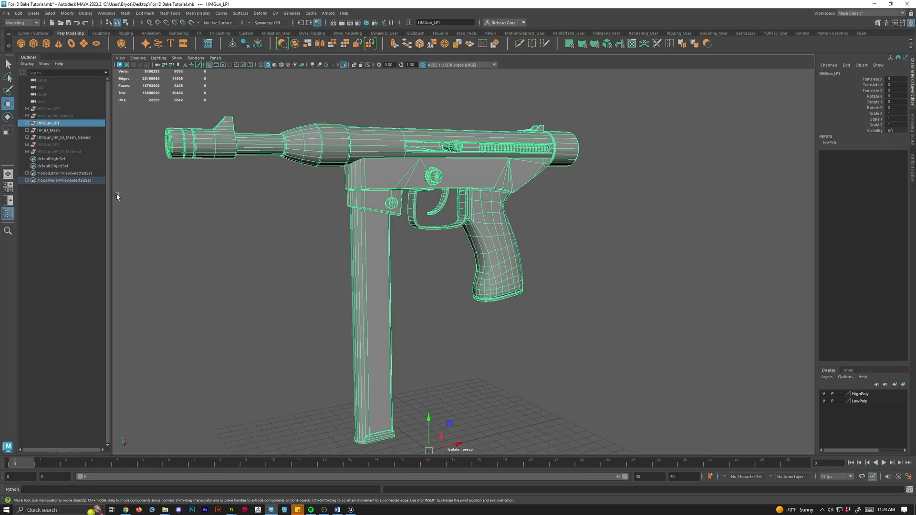
Review the part names listed under HP_ID_Mesh and HMGun_LP1, and end the isolated view of the low-poly gun.
{"action": "left_click", "coordinate": [27, 130]}
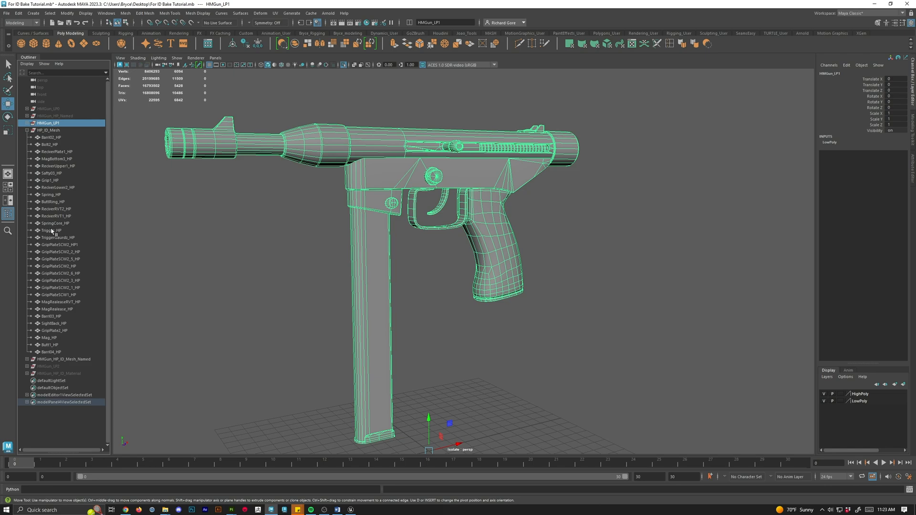
{"action": "left_click", "coordinate": [51, 138]}
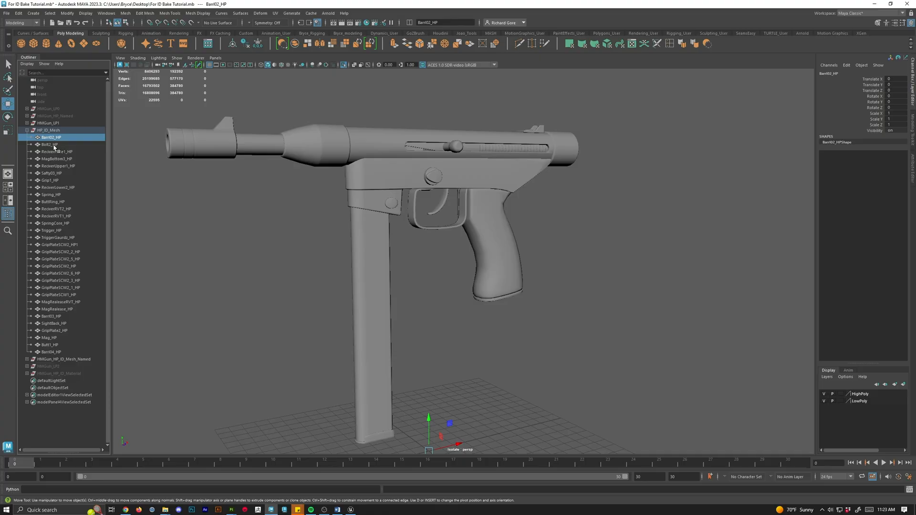
{"action": "left_click", "coordinate": [50, 145]}
{"action": "left_click", "coordinate": [48, 124]}
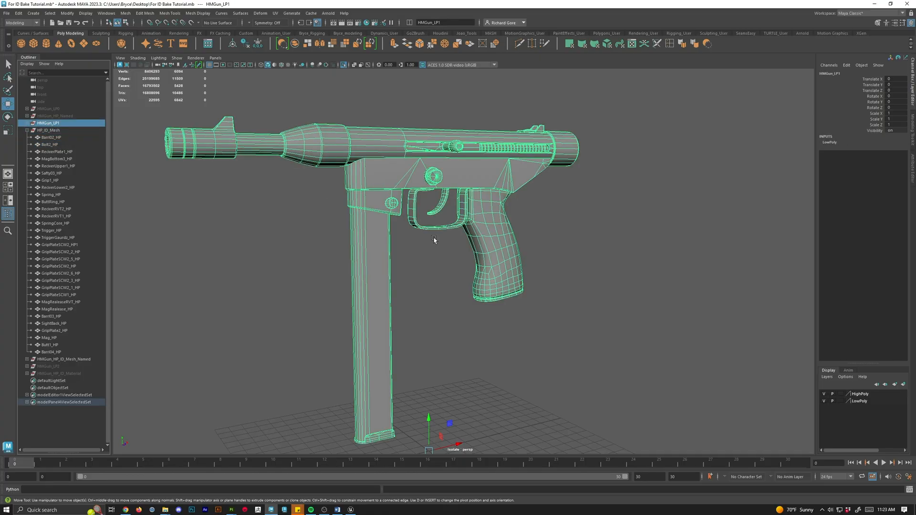
{"action": "key", "text": "ctrl+1"}
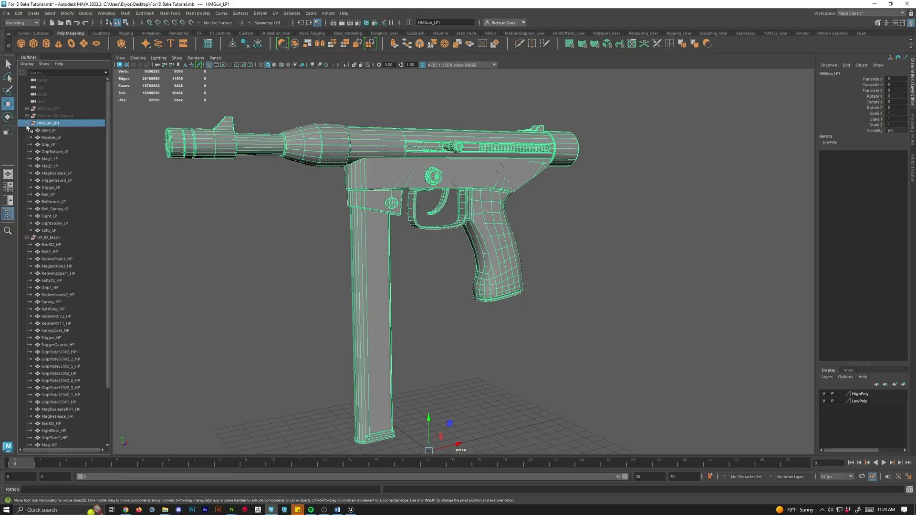
{"action": "left_click", "coordinate": [27, 131]}
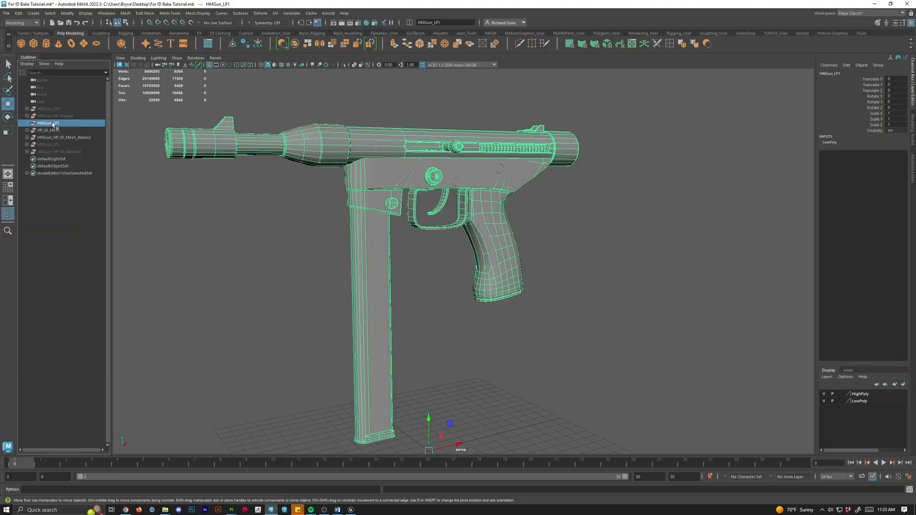
Hide the HMGun_LP1 and HMGun_HP_ID_Mesh_Named groups so that only HP_ID_Mesh is shown, close up.
{"action": "key", "text": "ctrl+h"}
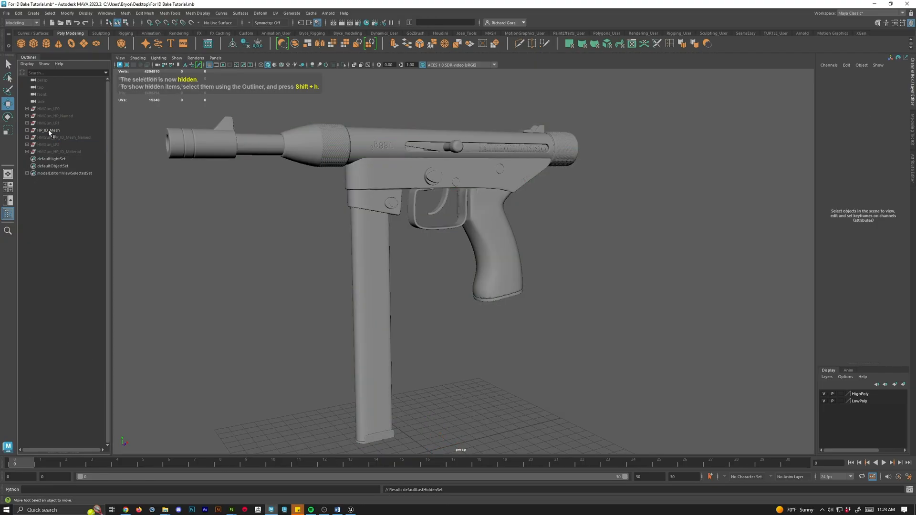
{"action": "left_click", "coordinate": [48, 130]}
{"action": "scroll", "coordinate": [446, 258], "scroll_direction": "up", "scroll_amount": 5}
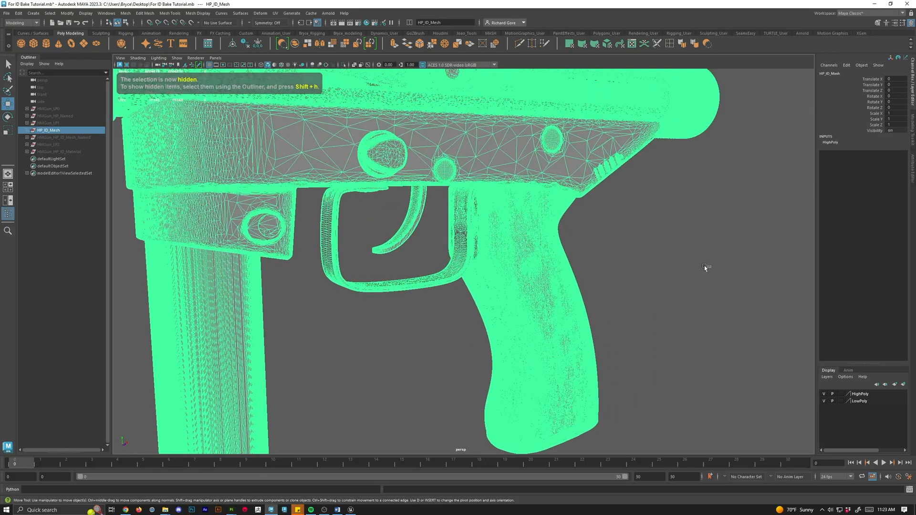
{"action": "key", "text": "ctrl+h"}
Select the receiver, its pins, safety, magazine release, trigger guard, trigger, grip, magazine and barrel in turn to examine how HP_ID_Mesh is divided.
{"action": "left_click", "coordinate": [554, 140]}
{"action": "left_click", "coordinate": [477, 141]}
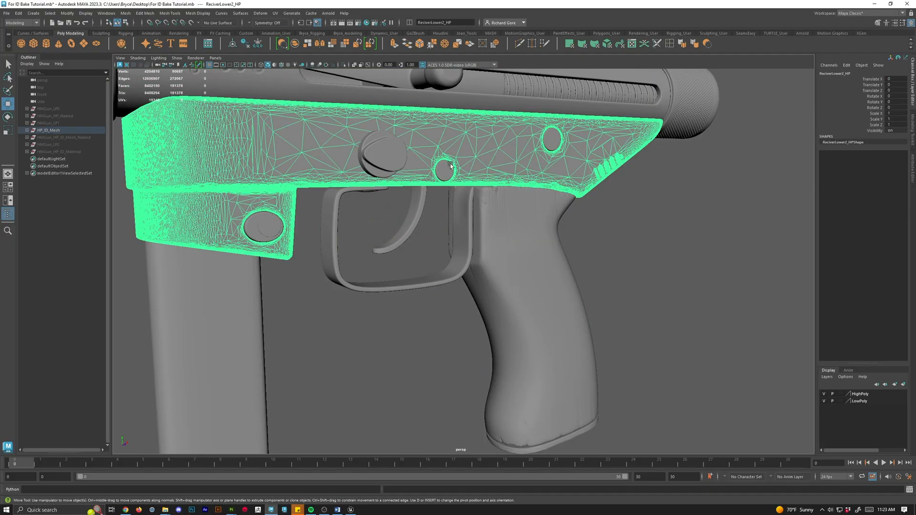
{"action": "left_click", "coordinate": [448, 168]}
{"action": "left_click", "coordinate": [372, 165]}
{"action": "left_click", "coordinate": [262, 226]}
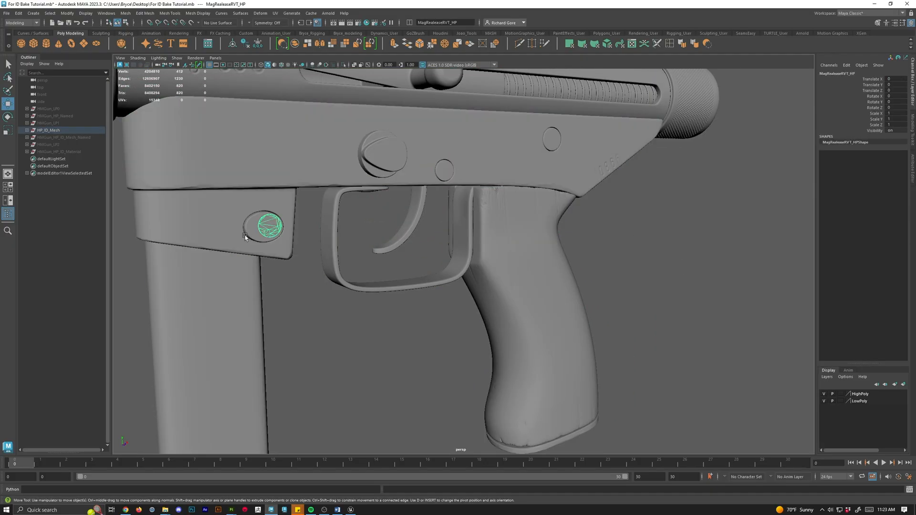
{"action": "left_click", "coordinate": [287, 250]}
{"action": "left_click", "coordinate": [331, 238]}
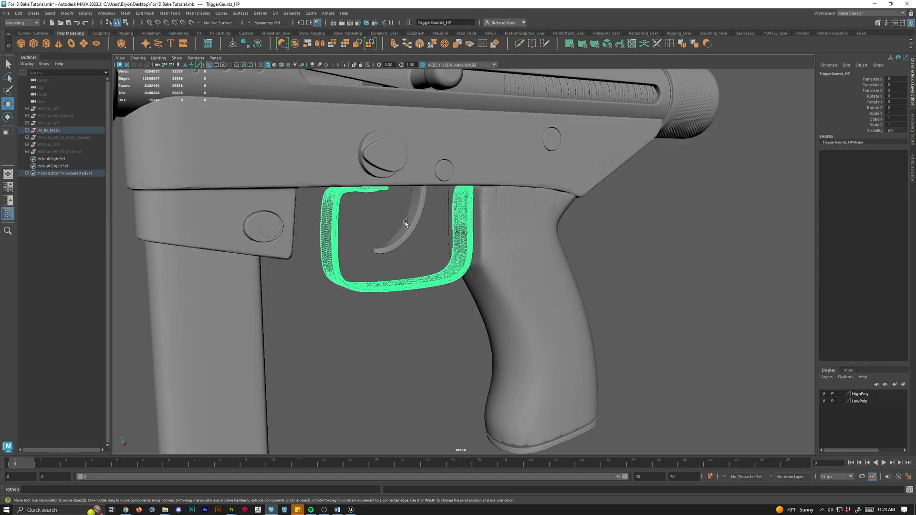
{"action": "left_click", "coordinate": [405, 222]}
{"action": "left_click", "coordinate": [506, 305]}
{"action": "scroll", "coordinate": [287, 350], "scroll_direction": "down", "scroll_amount": 3}
{"action": "left_click", "coordinate": [305, 336]}
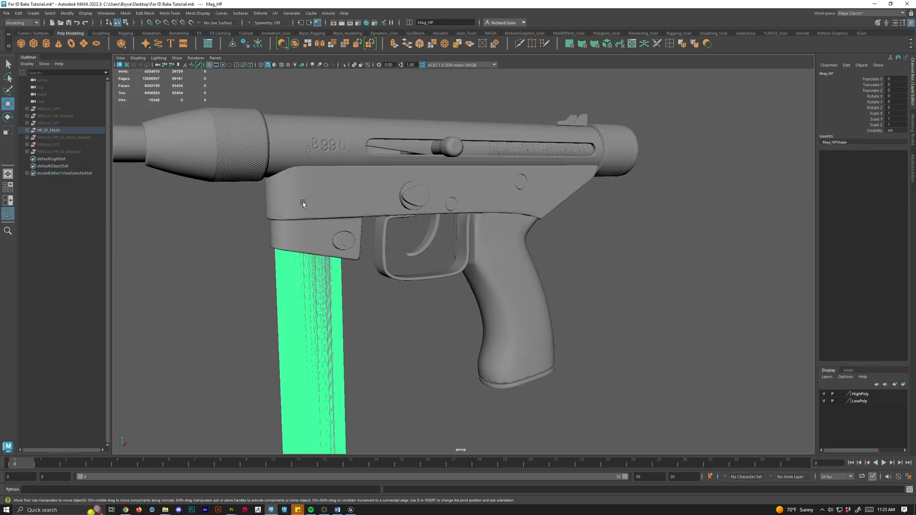
{"action": "left_click", "coordinate": [304, 204]}
{"action": "left_click", "coordinate": [297, 161]}
{"action": "left_click", "coordinate": [222, 150]}
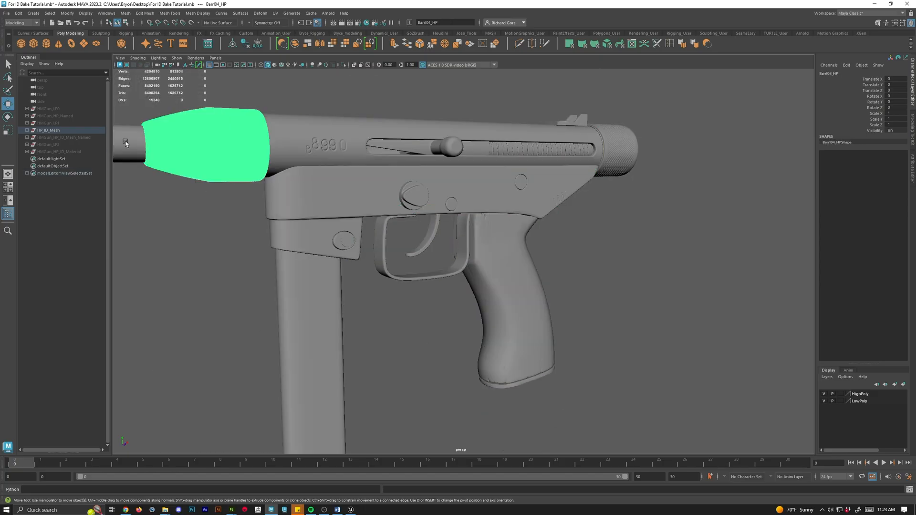
Hide the HP_ID_Mesh group and unhide HMGun_HP_ID_Mesh_Named.
{"action": "left_click", "coordinate": [49, 130]}
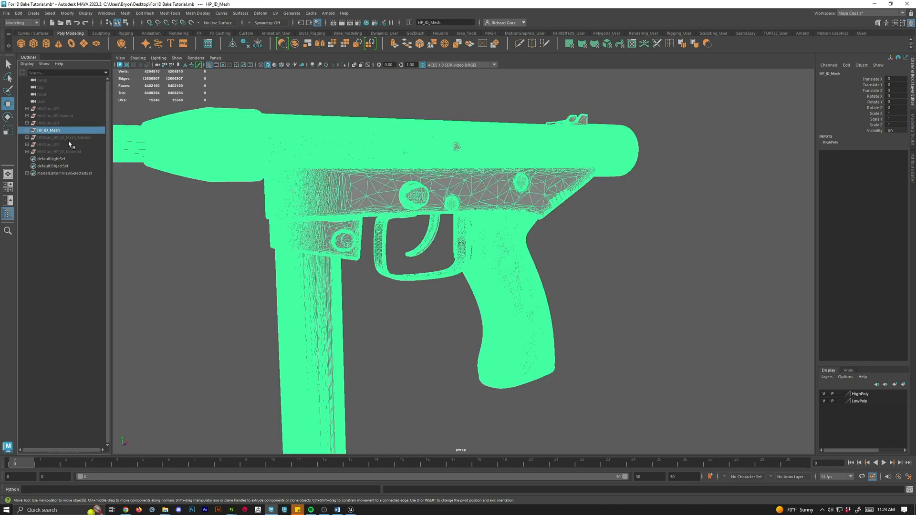
{"action": "key", "text": "ctrl+h"}
{"action": "left_click", "coordinate": [52, 138]}
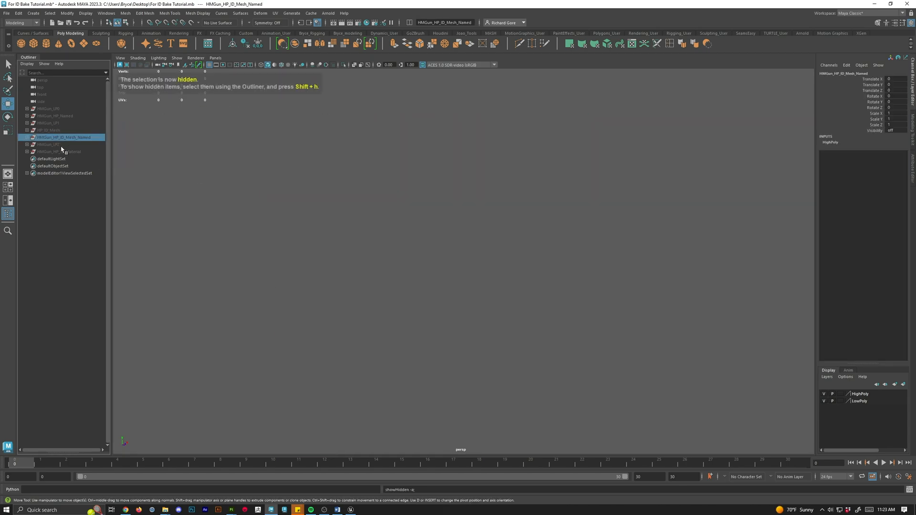
{"action": "key", "text": "shift+h"}
Select the Reciver_HP mesh in the named high-poly gun and examine the pins included in it.
{"action": "left_click", "coordinate": [423, 237]}
{"action": "left_click", "coordinate": [461, 210]}
{"action": "key", "text": "f"}
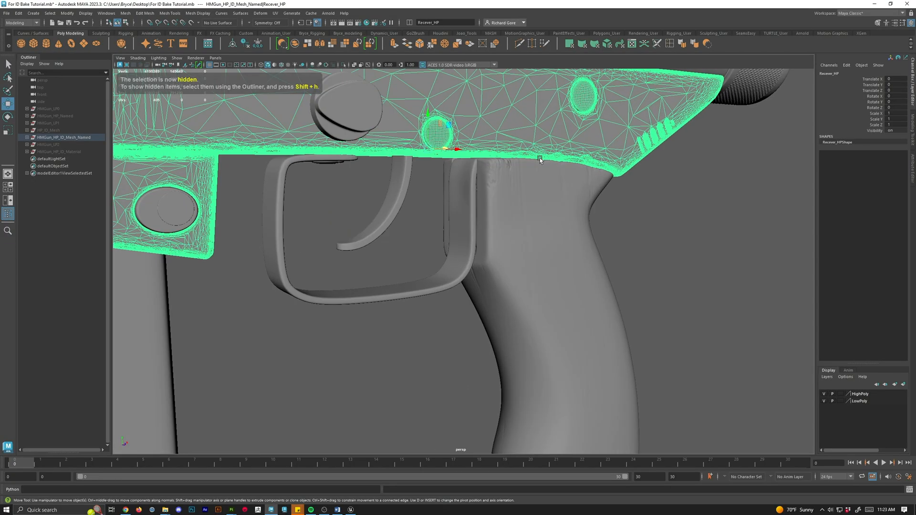
{"action": "left_click_drag", "start_coordinate": [535, 147], "coordinate": [606, 165], "text": "alt"}
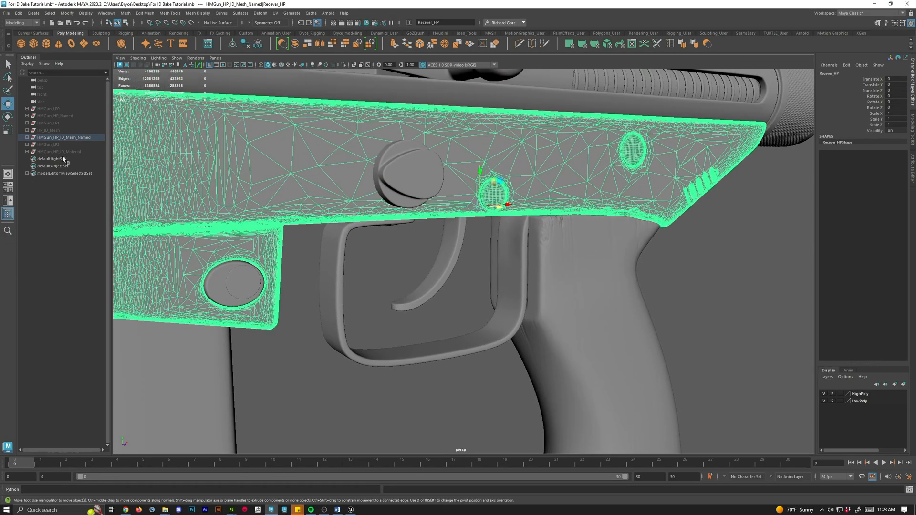
Select every mesh in HMGun_HP_ID_Mesh_Named and compare their names with the parts listed under HMGun_LP1.
{"action": "left_click", "coordinate": [28, 139]}
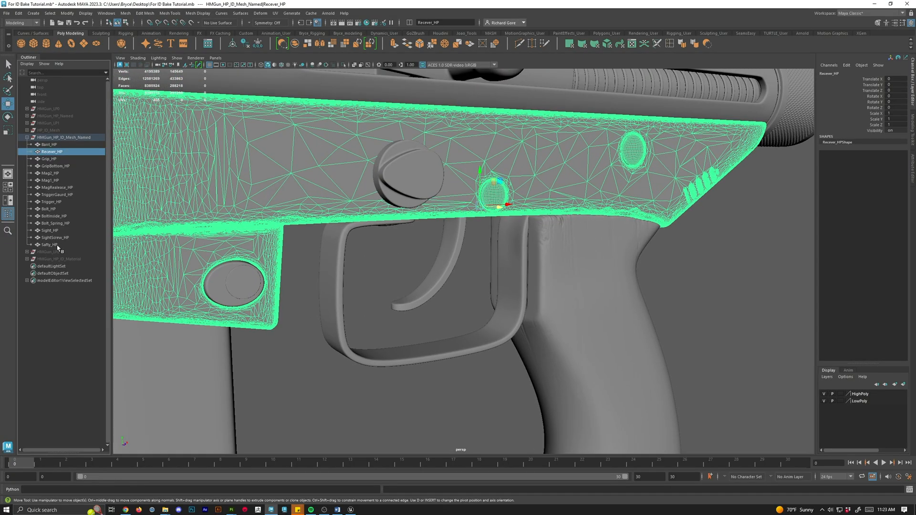
{"action": "left_click", "coordinate": [49, 245]}
{"action": "left_click", "coordinate": [48, 145], "text": "shift"}
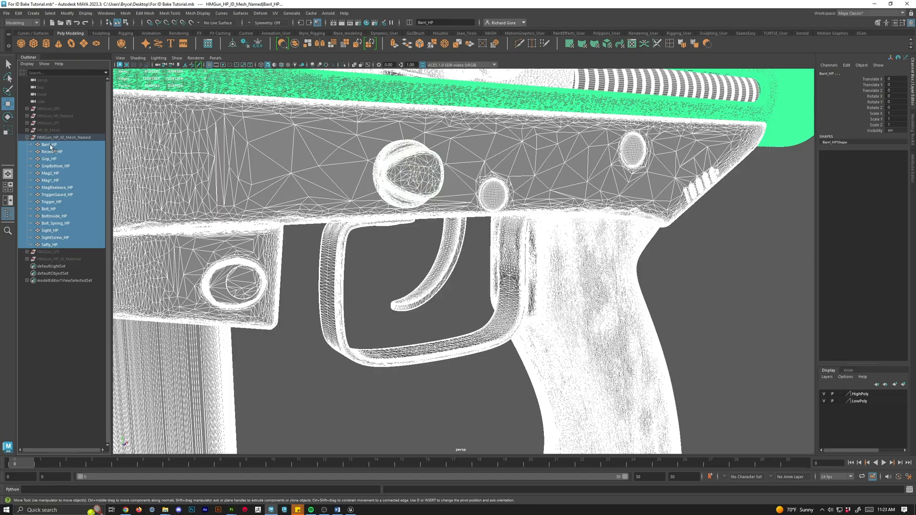
{"action": "left_click", "coordinate": [28, 123]}
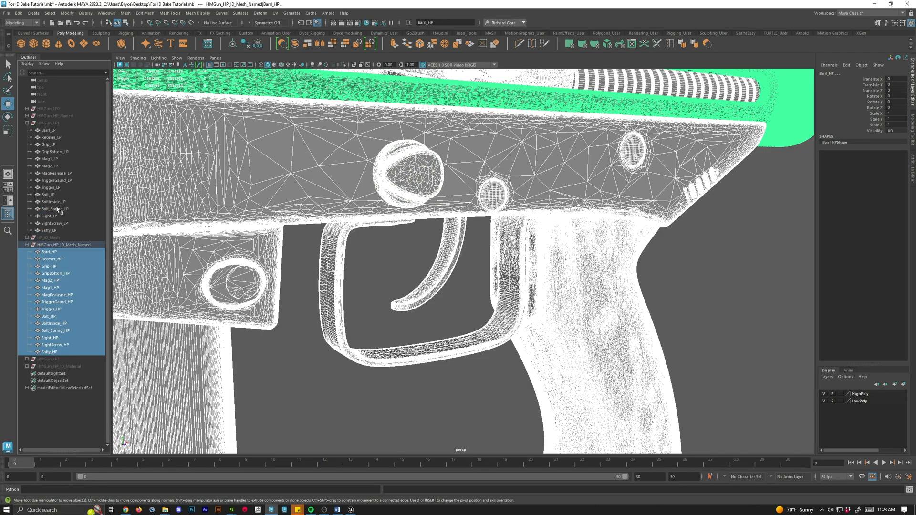
Review the part names under HP_ID_Mesh and collapse the HP_ID_Mesh, HMGun_LP1 and HMGun_HP_ID_Mesh_Named groups.
{"action": "left_click", "coordinate": [45, 241]}
{"action": "left_click", "coordinate": [27, 238]}
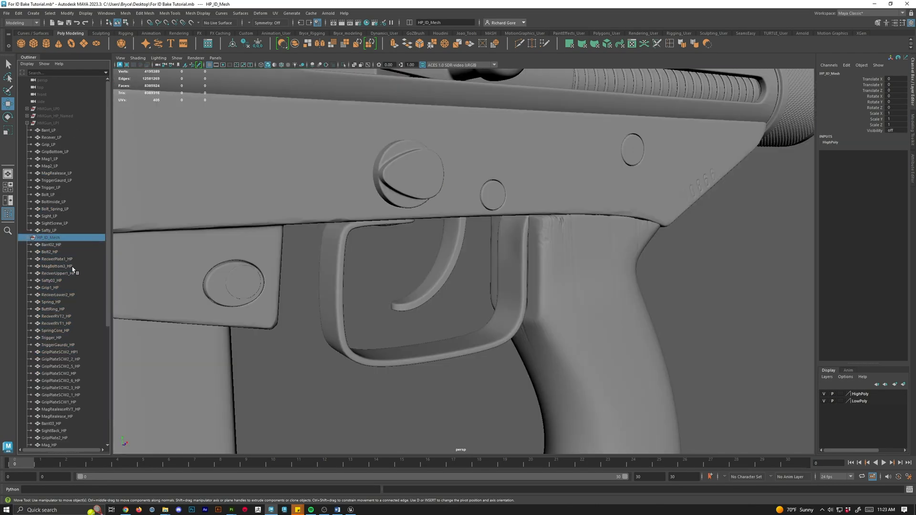
{"action": "scroll", "coordinate": [73, 270], "scroll_direction": "down", "scroll_amount": 5}
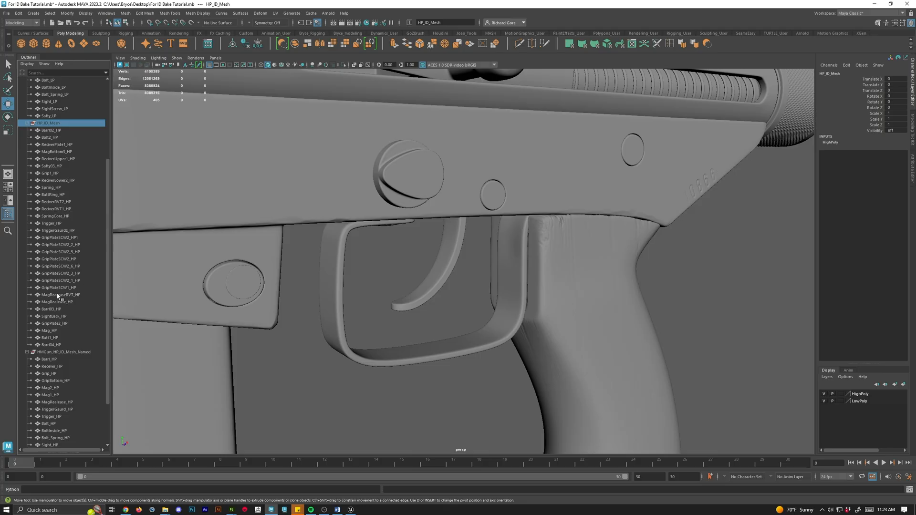
{"action": "scroll", "coordinate": [67, 260], "scroll_direction": "up", "scroll_amount": 5}
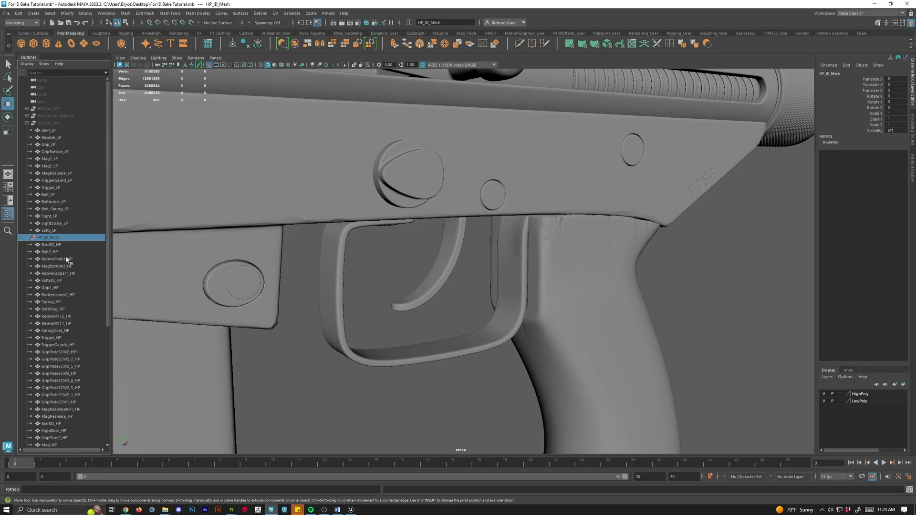
{"action": "left_click", "coordinate": [28, 237]}
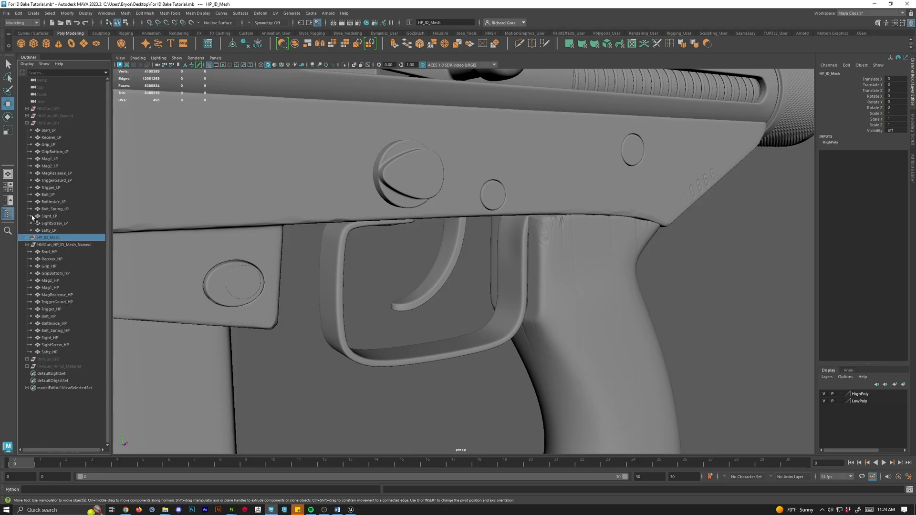
{"action": "left_click", "coordinate": [28, 124]}
{"action": "left_click", "coordinate": [28, 138]}
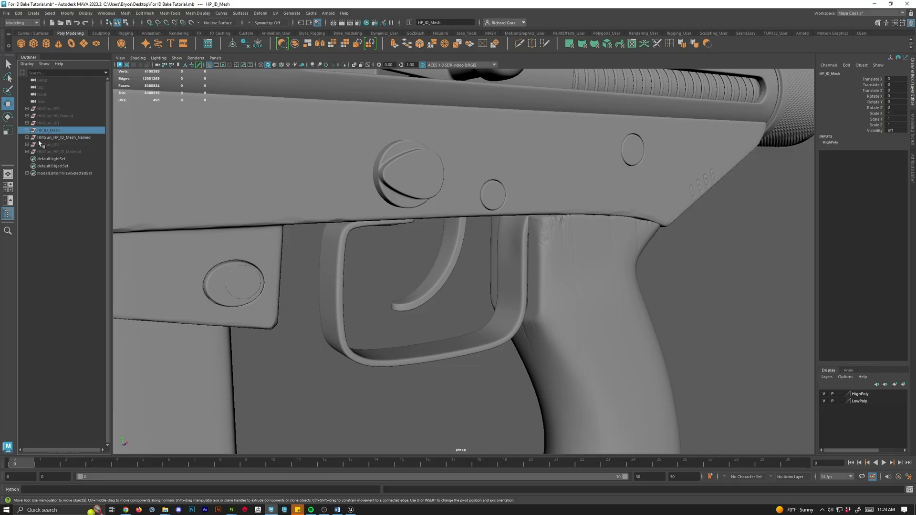
Switch to Substance 3D Painter and open mesh map baking for MAT_LP1, excluding MAT_LP0 and MAT_LP2 from the bake.
{"action": "left_click", "coordinate": [877, 5]}
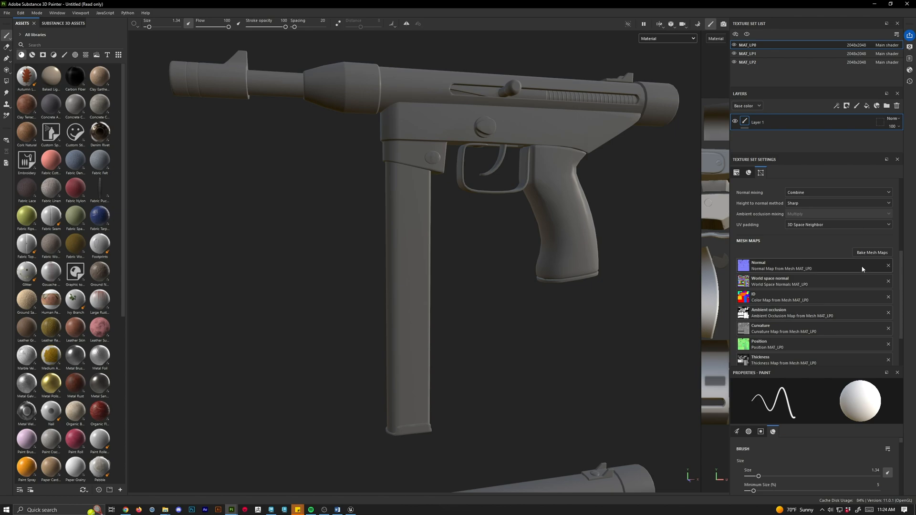
{"action": "left_click", "coordinate": [761, 57]}
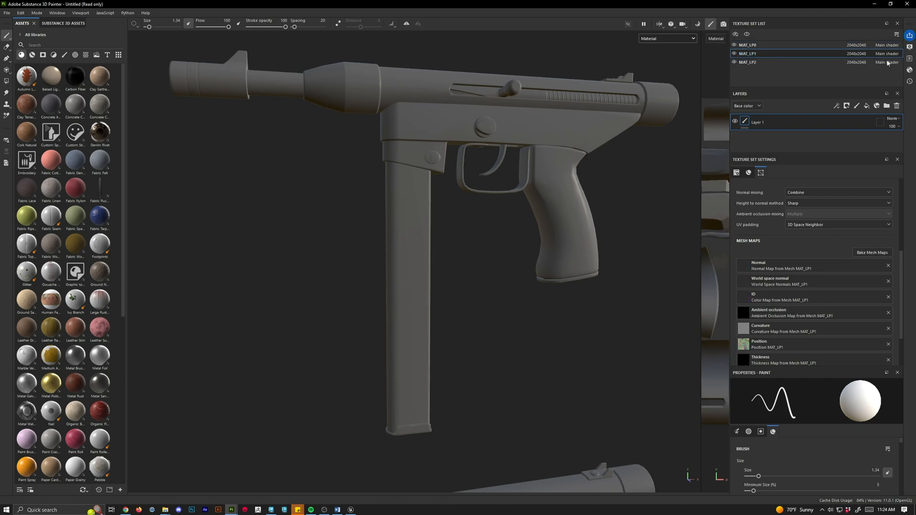
{"action": "left_click", "coordinate": [867, 253]}
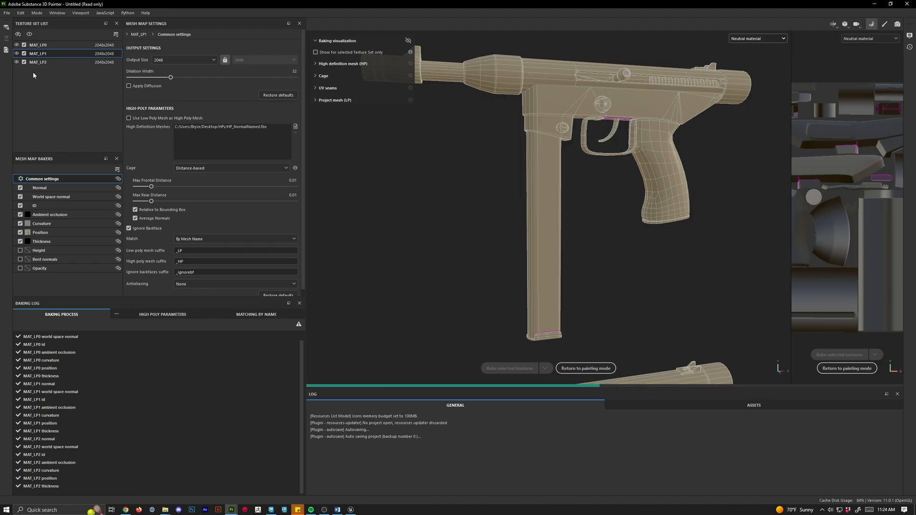
{"action": "left_click", "coordinate": [23, 62]}
{"action": "left_click", "coordinate": [24, 45]}
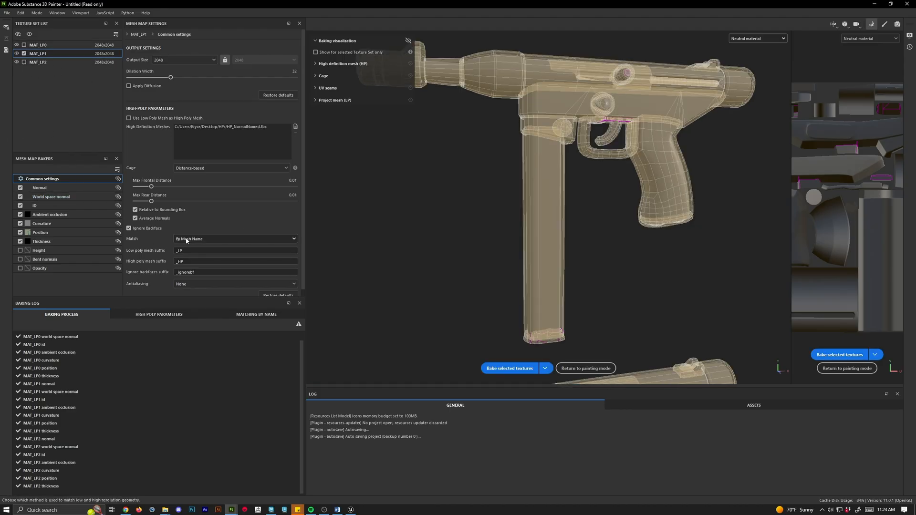
Replace the HP_NormalNamed.fbx high definition mesh with HP_ID MESH named.fbx.
{"action": "left_click", "coordinate": [295, 127]}
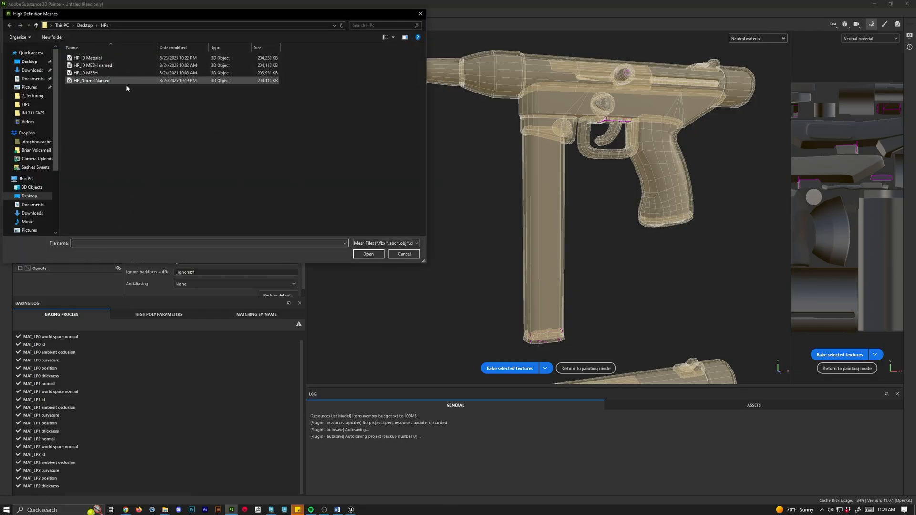
{"action": "double_click", "coordinate": [98, 66]}
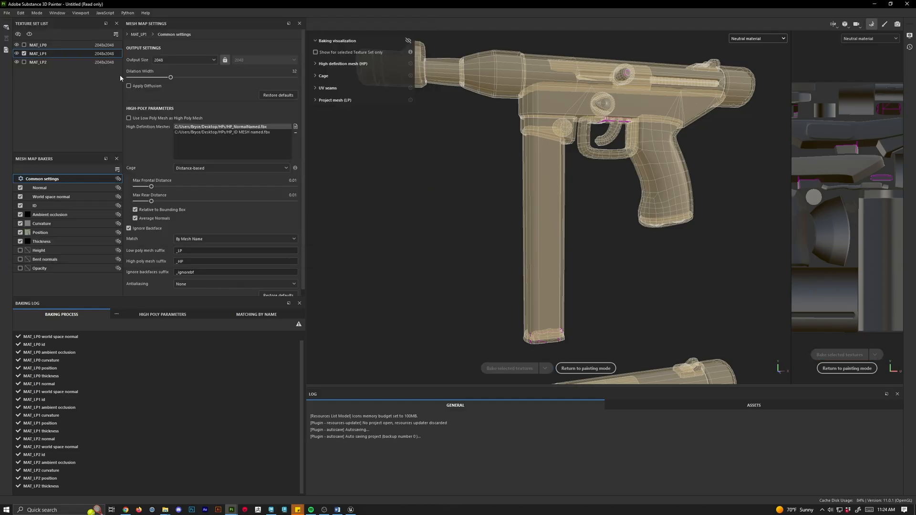
{"action": "left_click", "coordinate": [257, 128]}
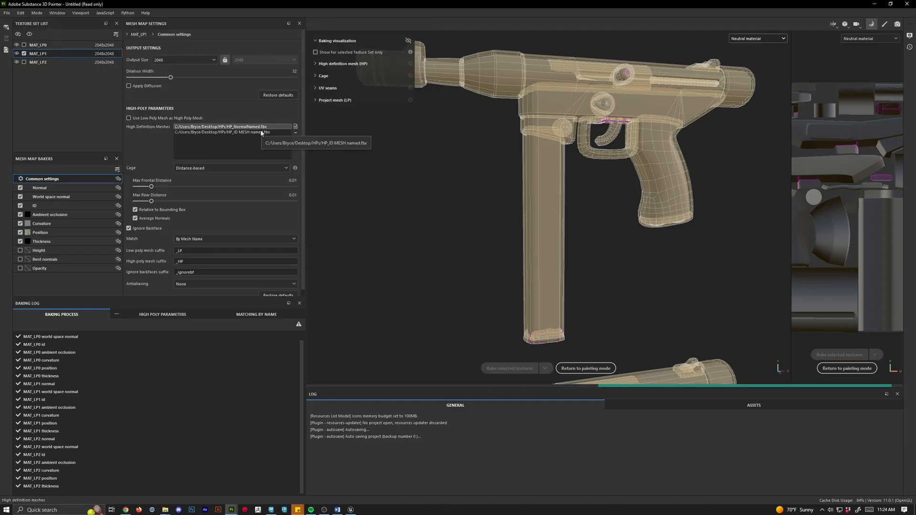
{"action": "left_click", "coordinate": [296, 133]}
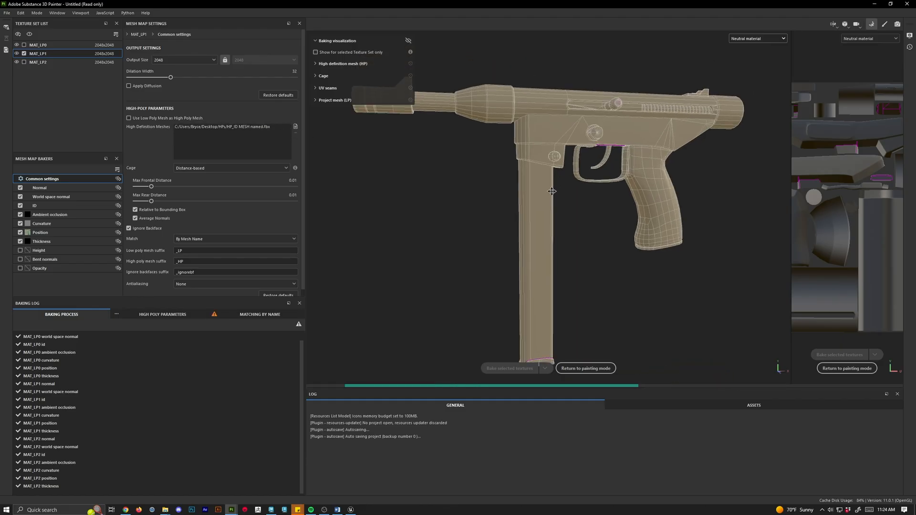
Bake the selected mesh maps for MAT_LP1 and return to painting mode.
{"action": "middle_click_drag", "start_coordinate": [552, 191], "coordinate": [546, 202], "text": "alt"}
{"action": "left_click_drag", "start_coordinate": [545, 202], "coordinate": [543, 196], "text": "alt"}
{"action": "middle_click_drag", "start_coordinate": [542, 196], "coordinate": [538, 186], "text": "alt"}
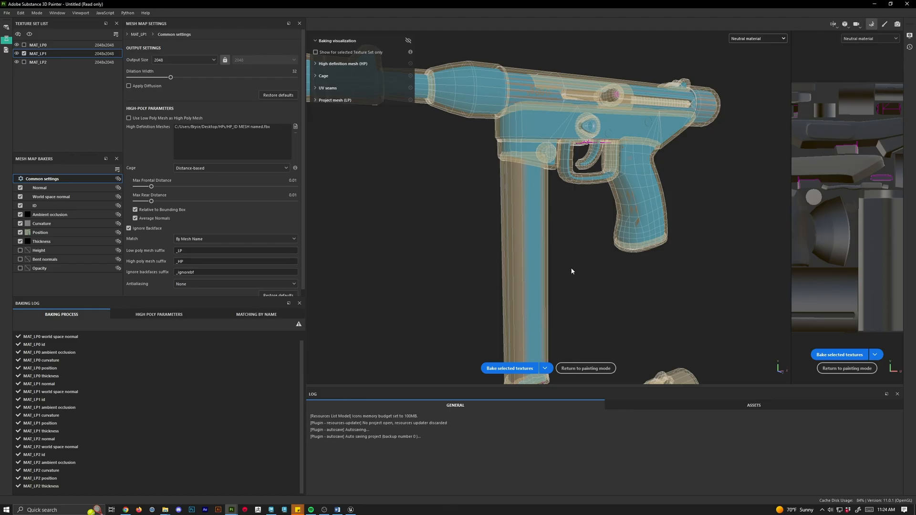
{"action": "left_click_drag", "start_coordinate": [572, 271], "coordinate": [574, 286], "text": "alt"}
{"action": "left_click", "coordinate": [509, 373]}
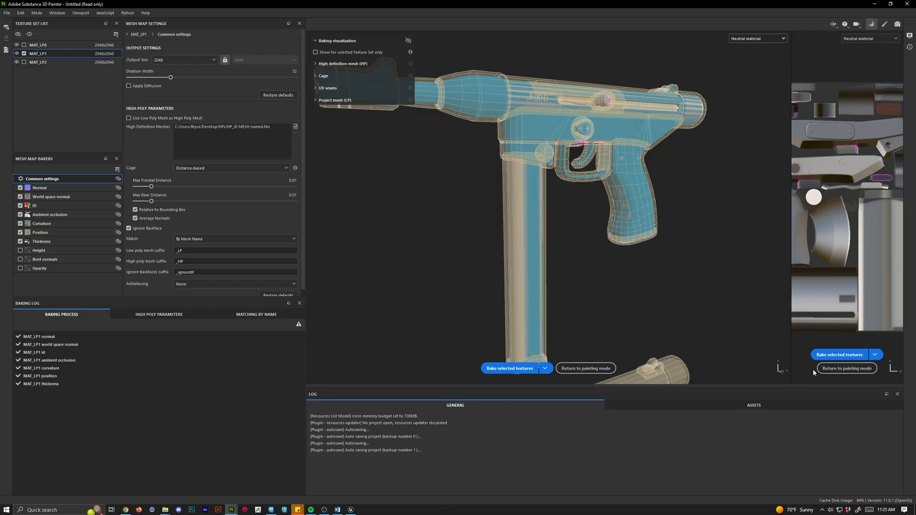
{"action": "left_click", "coordinate": [586, 369]}
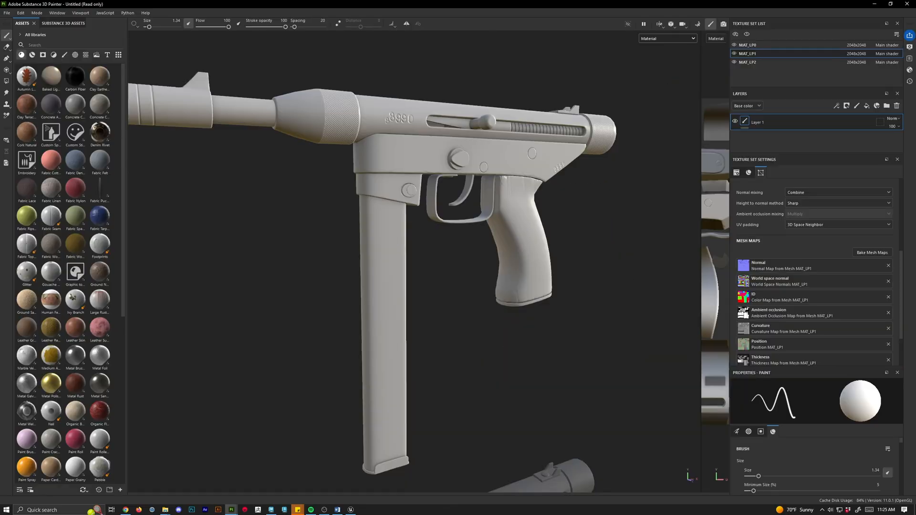
Examine the baked surface detail on the gun's barrel, serial number, receiver pins, trigger guard and grip.
{"action": "middle_click_drag", "start_coordinate": [491, 303], "coordinate": [530, 329], "text": "alt"}
{"action": "left_click_drag", "start_coordinate": [529, 330], "coordinate": [508, 330], "text": "alt"}
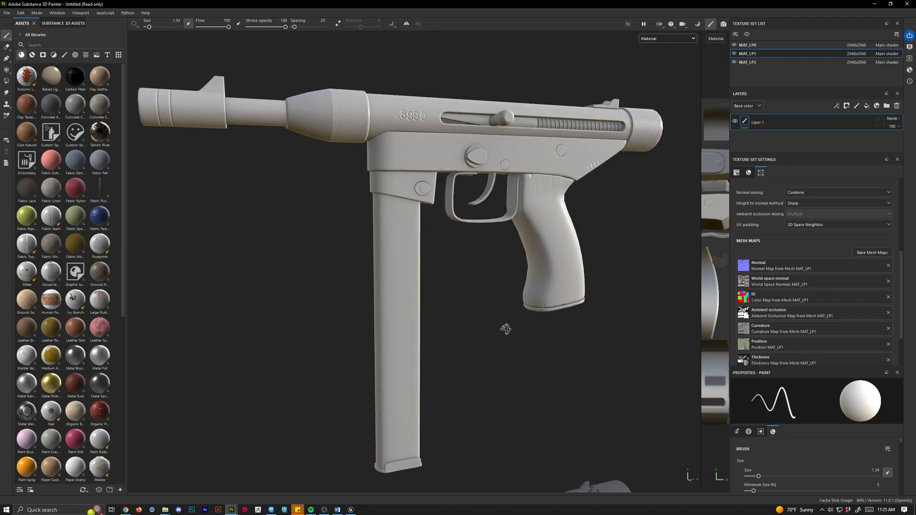
{"action": "scroll", "coordinate": [480, 279], "scroll_direction": "down", "scroll_amount": 4}
{"action": "right_click_drag", "start_coordinate": [439, 224], "coordinate": [572, 344], "text": "alt"}
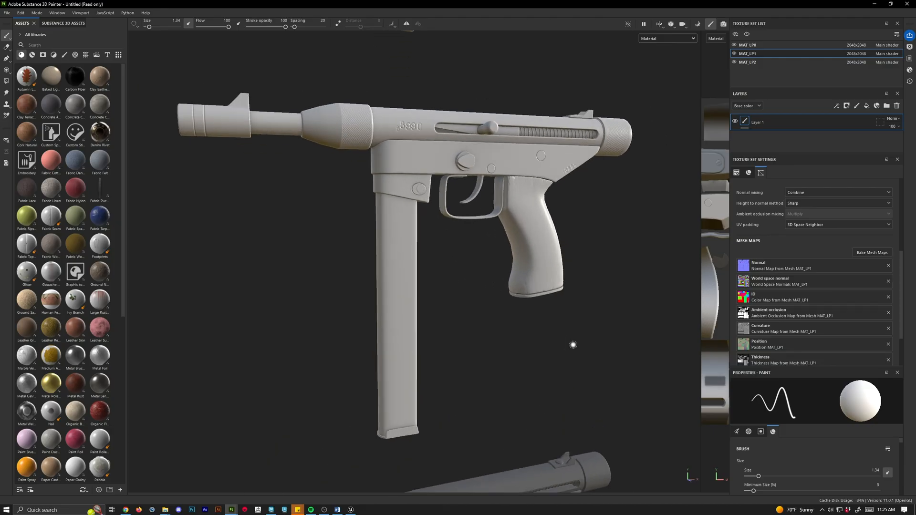
{"action": "middle_click_drag", "start_coordinate": [457, 257], "coordinate": [436, 323], "text": "alt"}
{"action": "right_click_drag", "start_coordinate": [310, 167], "coordinate": [377, 220], "text": "alt"}
{"action": "left_click_drag", "start_coordinate": [377, 219], "coordinate": [392, 191], "text": "alt"}
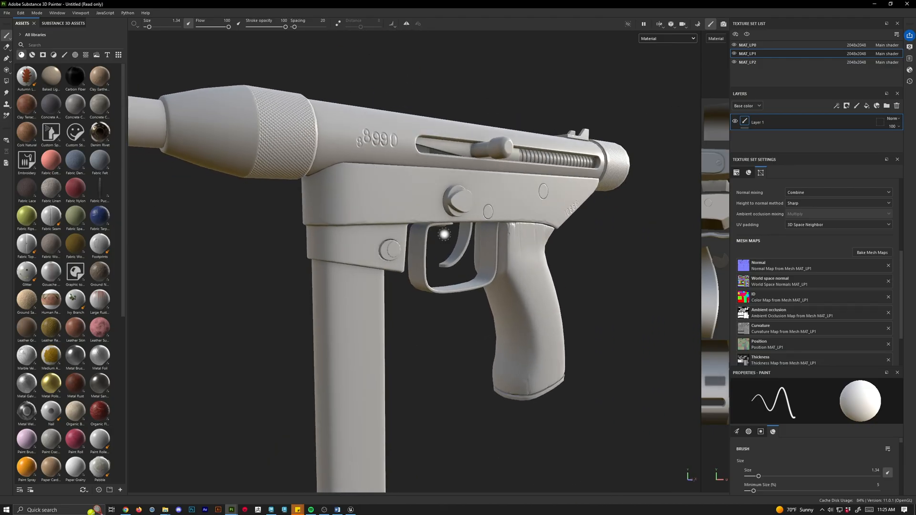
{"action": "right_click_drag", "start_coordinate": [383, 207], "coordinate": [452, 200], "text": "alt"}
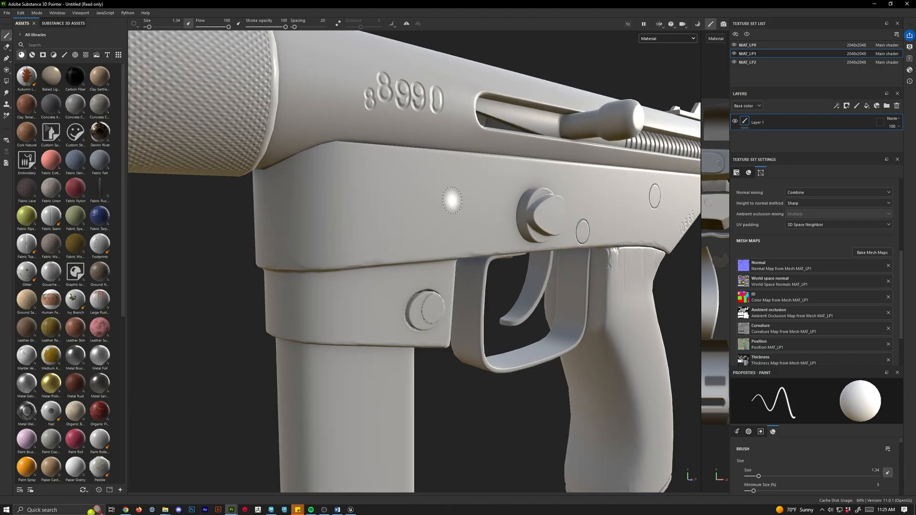
{"action": "middle_click_drag", "start_coordinate": [358, 133], "coordinate": [350, 220], "text": "alt"}
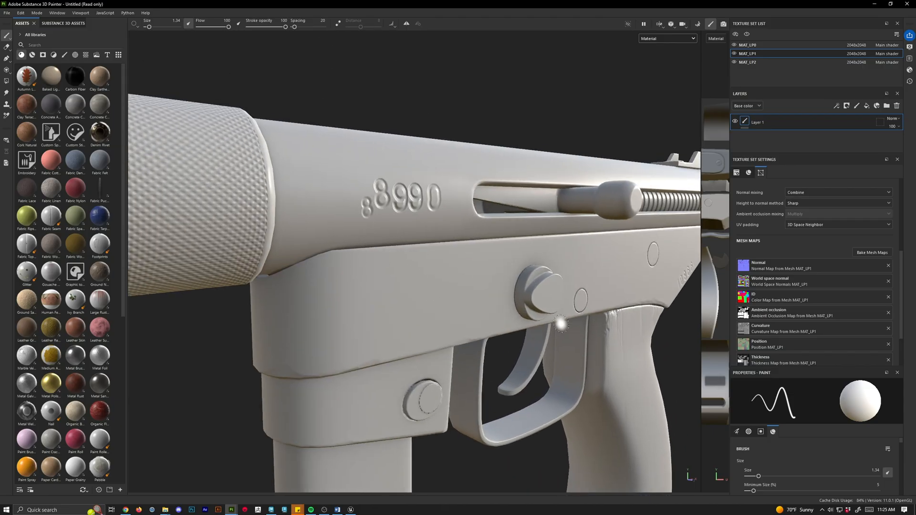
{"action": "right_click_drag", "start_coordinate": [563, 321], "coordinate": [483, 357], "text": "alt"}
{"action": "middle_click_drag", "start_coordinate": [483, 364], "coordinate": [440, 259], "text": "alt"}
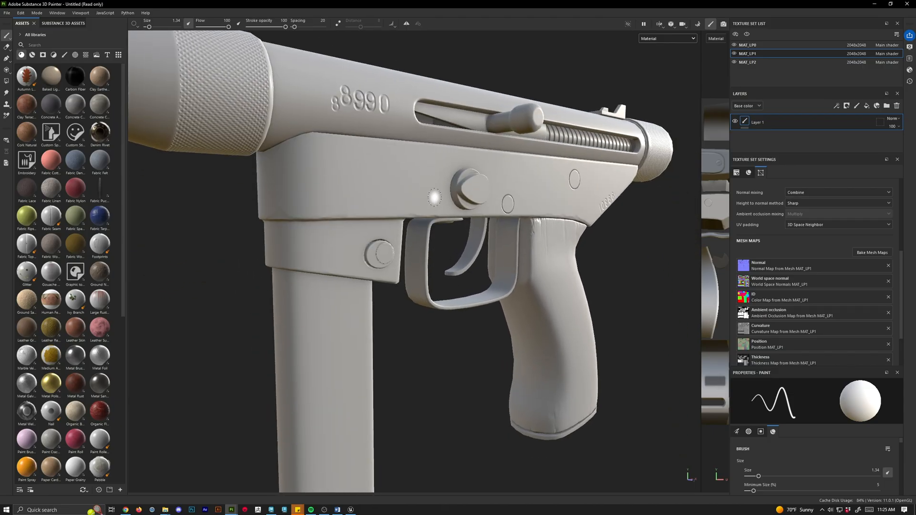
Display the ID mesh map on the gun and examine the colors of the receiver and its pins.
{"action": "key", "text": "b"}
{"action": "left_click_drag", "start_coordinate": [499, 314], "coordinate": [550, 206], "text": "alt"}
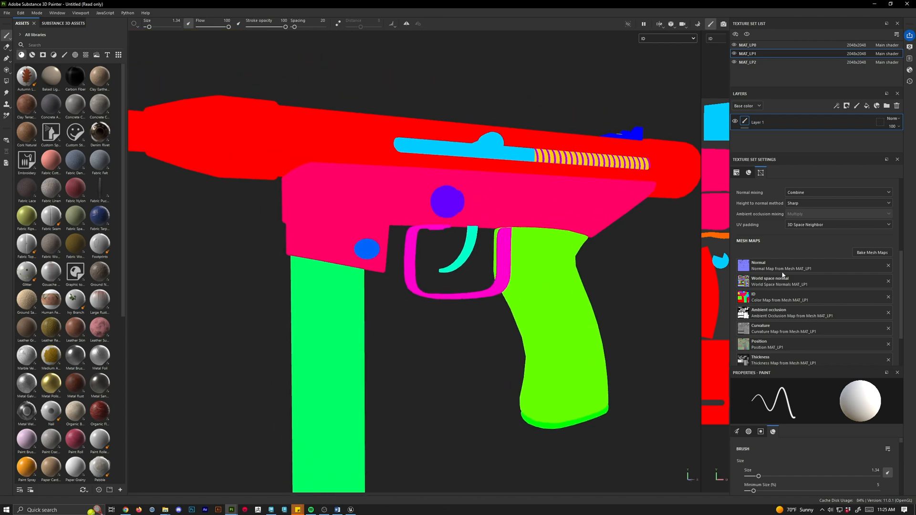
Reopen mesh map baking and replace the high definition mesh with HP_ID MESH.fbx.
{"action": "left_click", "coordinate": [871, 252]}
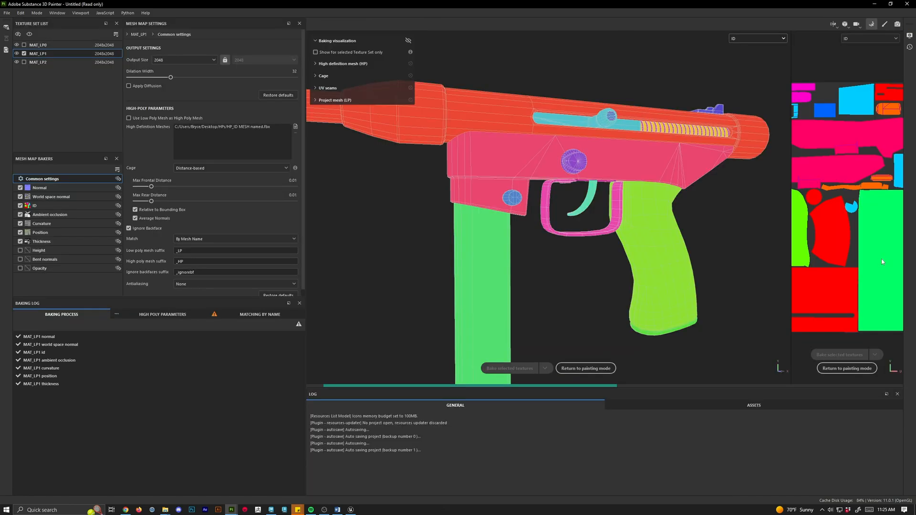
{"action": "left_click", "coordinate": [258, 128]}
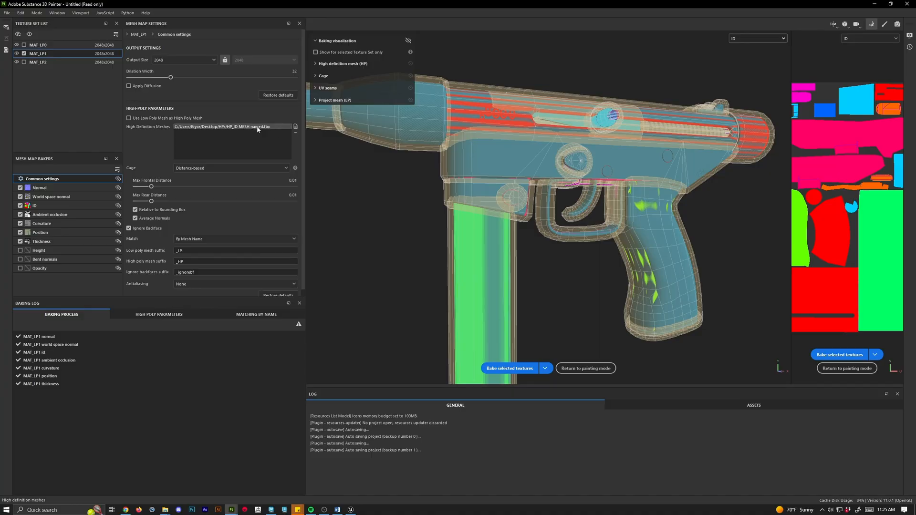
{"action": "left_click", "coordinate": [295, 134]}
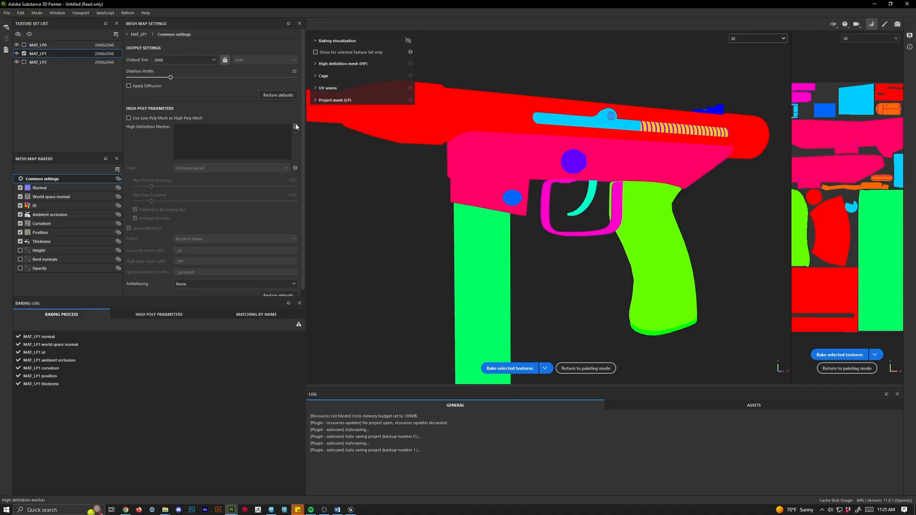
{"action": "left_click", "coordinate": [296, 125]}
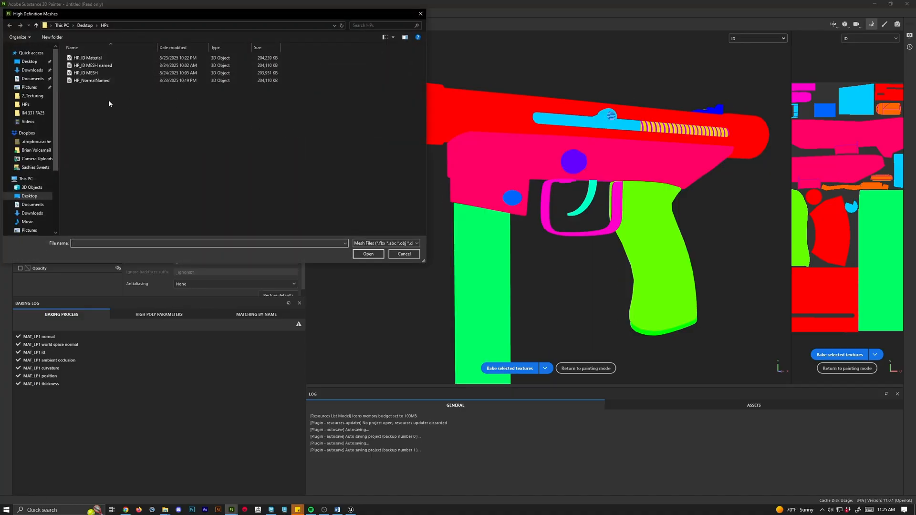
{"action": "double_click", "coordinate": [108, 72]}
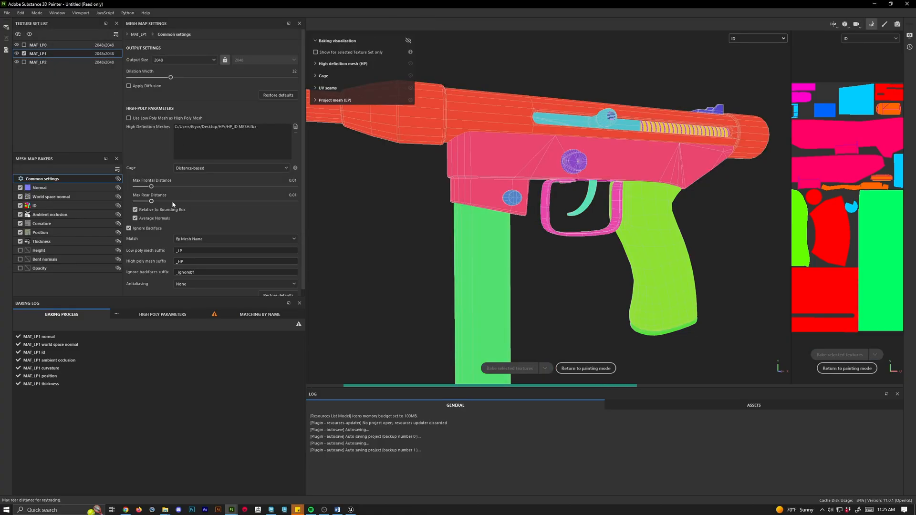
Exclude the Ambient occlusion, Curvature, Position, Thickness, World space normal and Normal bakers so only ID is baked.
{"action": "left_click", "coordinate": [20, 215]}
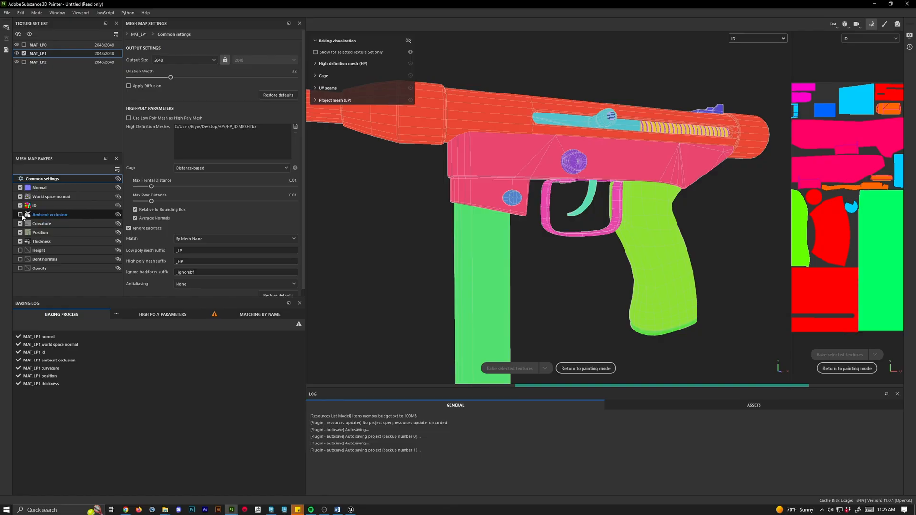
{"action": "left_click", "coordinate": [20, 223]}
{"action": "left_click", "coordinate": [20, 233]}
{"action": "left_click", "coordinate": [20, 242]}
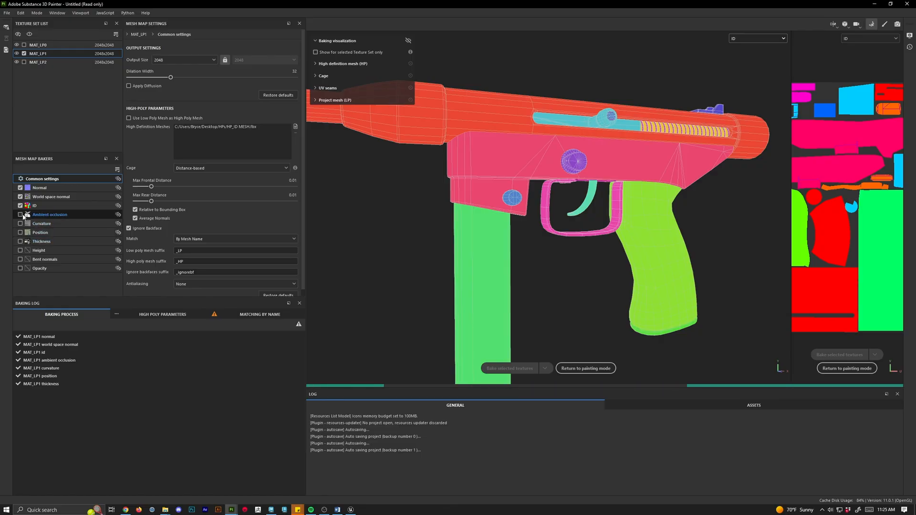
{"action": "left_click", "coordinate": [20, 196]}
{"action": "left_click", "coordinate": [20, 188]}
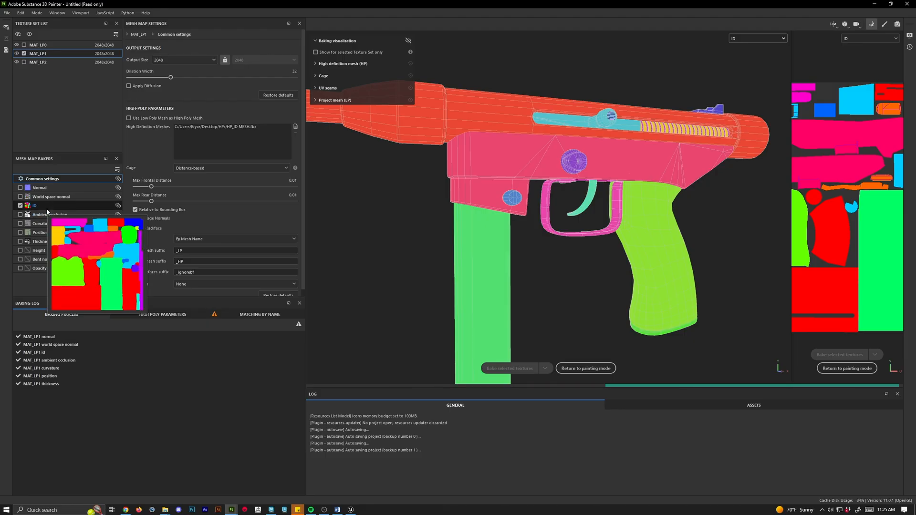
Set the high-poly Match option to Always, bake the ID map for MAT_LP1 and return to painting mode.
{"action": "scroll", "coordinate": [215, 229], "scroll_direction": "down", "scroll_amount": 1}
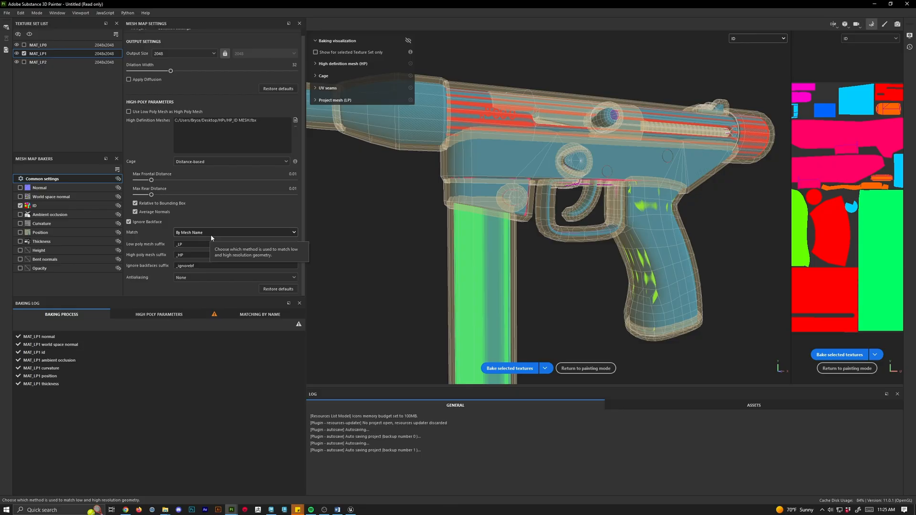
{"action": "mouse_move", "coordinate": [213, 317]}
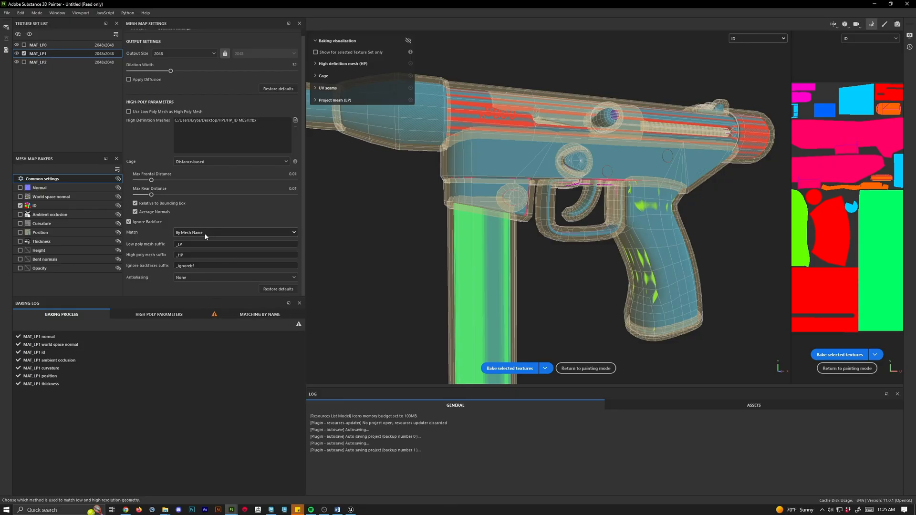
{"action": "left_click", "coordinate": [191, 233]}
{"action": "left_click", "coordinate": [191, 242]}
{"action": "left_click", "coordinate": [523, 368]}
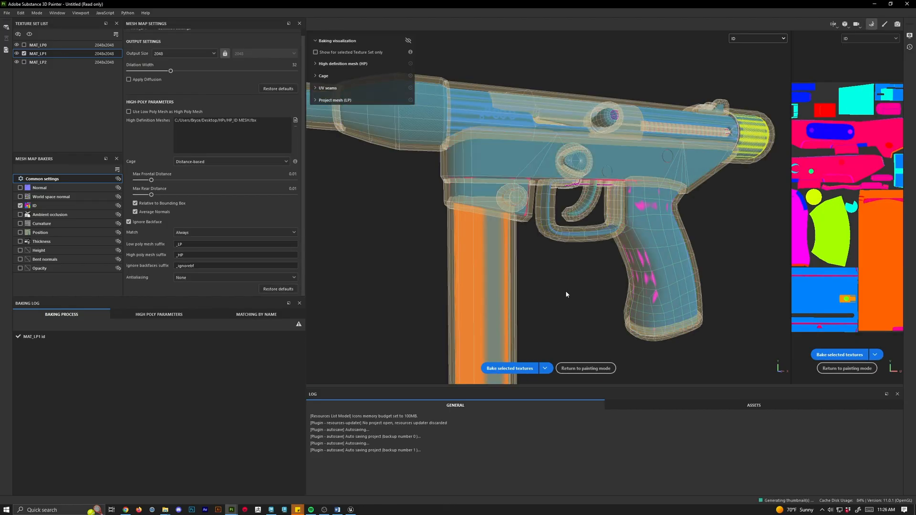
{"action": "left_click", "coordinate": [832, 368]}
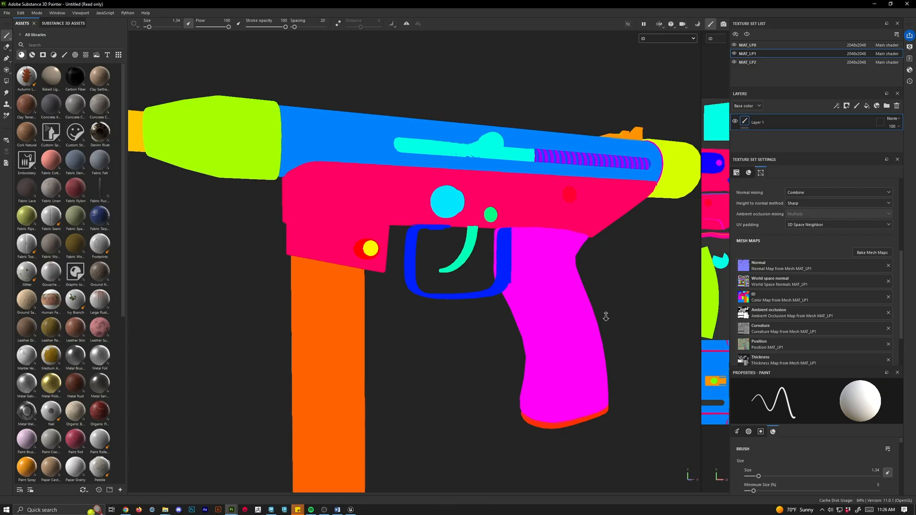
Examine the ID color separation around the receiver pins, the spring and the charging handle for bleeding between parts.
{"action": "scroll", "coordinate": [604, 315], "scroll_direction": "up", "scroll_amount": 5}
{"action": "scroll", "coordinate": [554, 334], "scroll_direction": "up", "scroll_amount": 6}
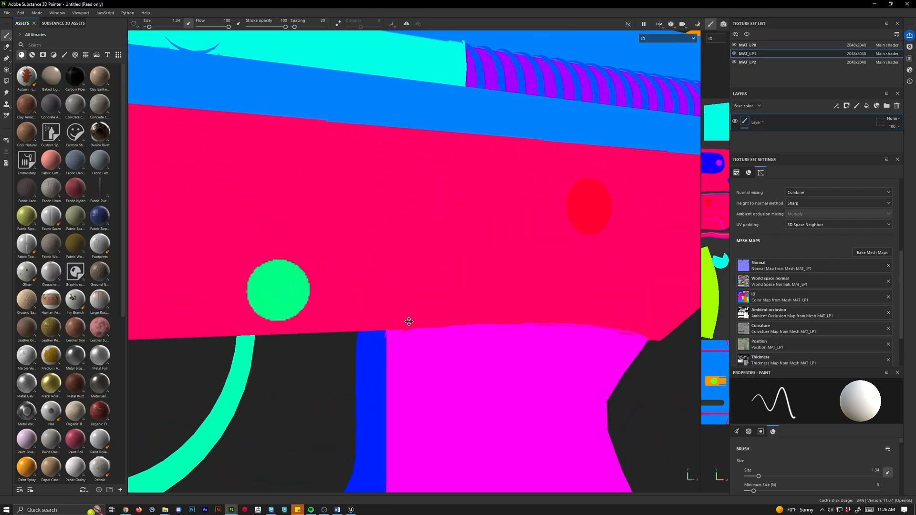
{"action": "left_click_drag", "start_coordinate": [409, 322], "coordinate": [349, 240], "text": "alt"}
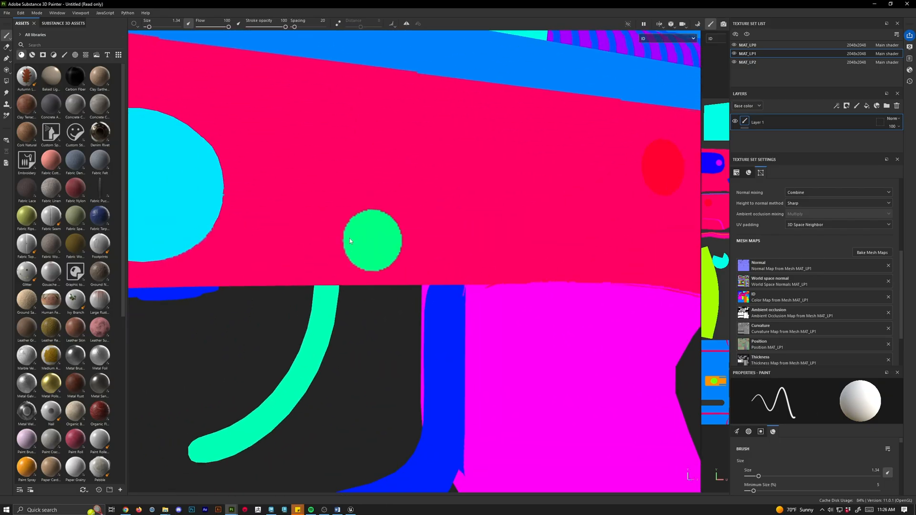
{"action": "left_click_drag", "start_coordinate": [666, 177], "coordinate": [471, 240], "text": "alt"}
{"action": "scroll", "coordinate": [471, 240], "scroll_direction": "up", "scroll_amount": 6}
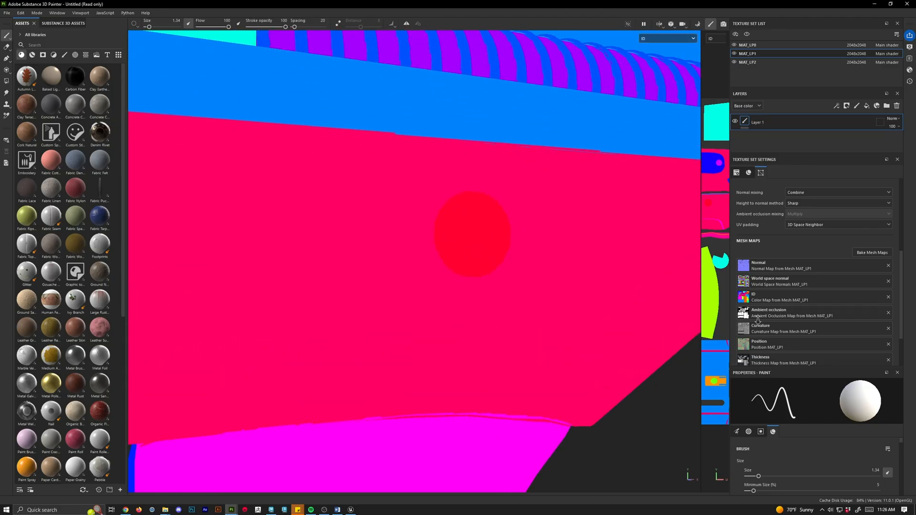
{"action": "scroll", "coordinate": [500, 291], "scroll_direction": "down", "scroll_amount": 8}
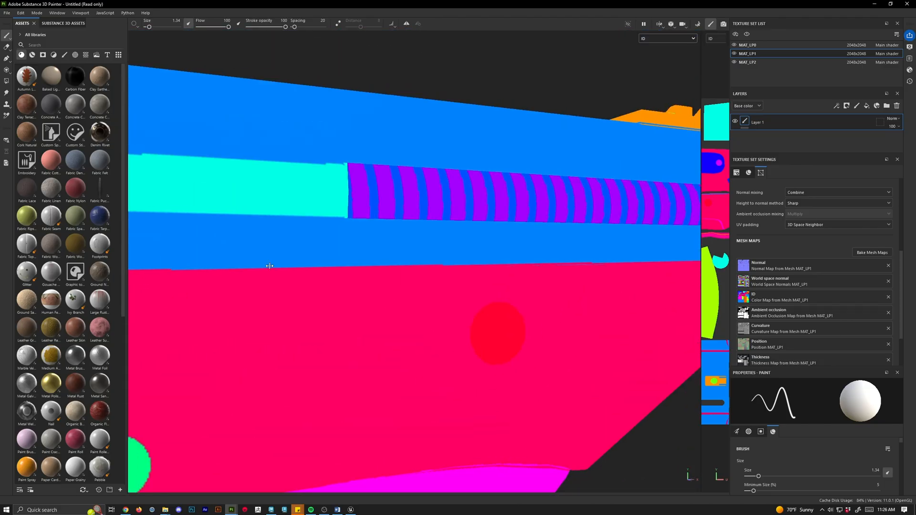
{"action": "scroll", "coordinate": [388, 267], "scroll_direction": "down", "scroll_amount": 1}
{"action": "left_click_drag", "start_coordinate": [363, 309], "coordinate": [471, 304], "text": "alt"}
{"action": "scroll", "coordinate": [420, 290], "scroll_direction": "up", "scroll_amount": 3}
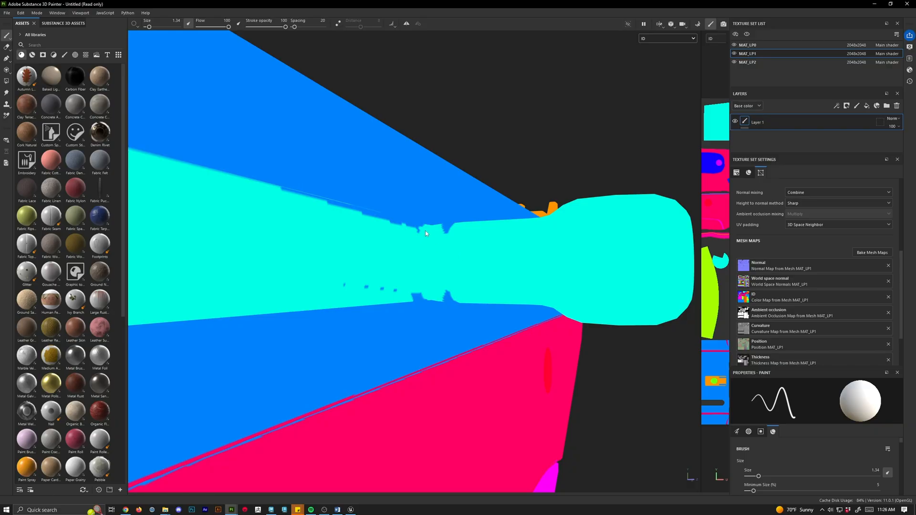
Compare the charging handle and bolt slot in the material view and ID map view for color bleeding between parts.
{"action": "scroll", "coordinate": [499, 282], "scroll_direction": "down", "scroll_amount": 5}
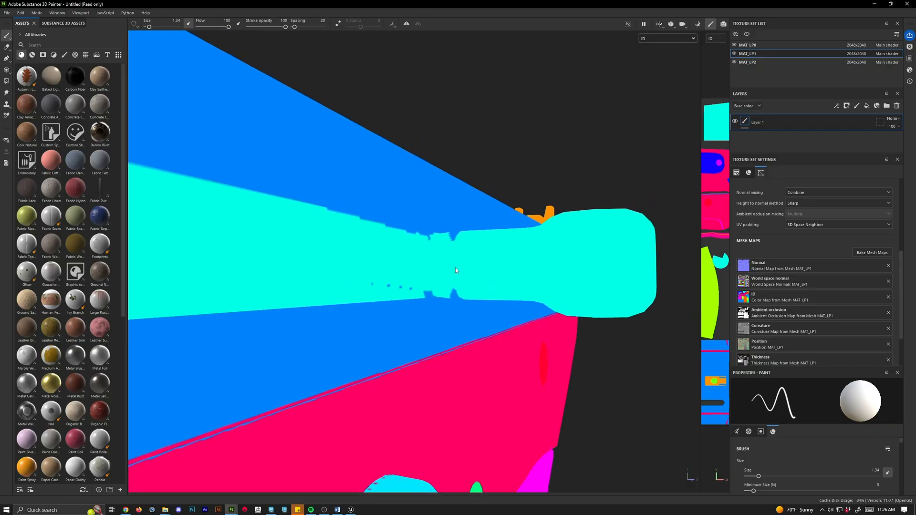
{"action": "key", "text": "m"}
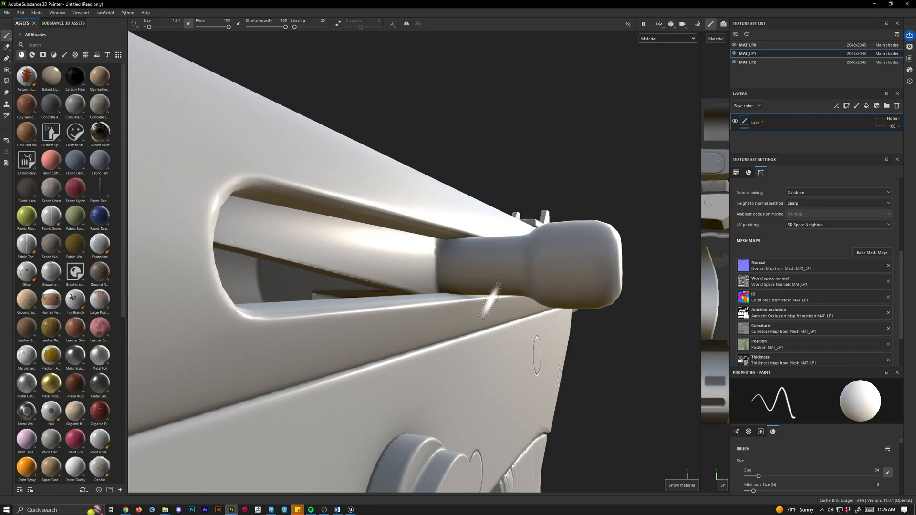
{"action": "left_click_drag", "start_coordinate": [491, 287], "coordinate": [473, 256], "text": "alt"}
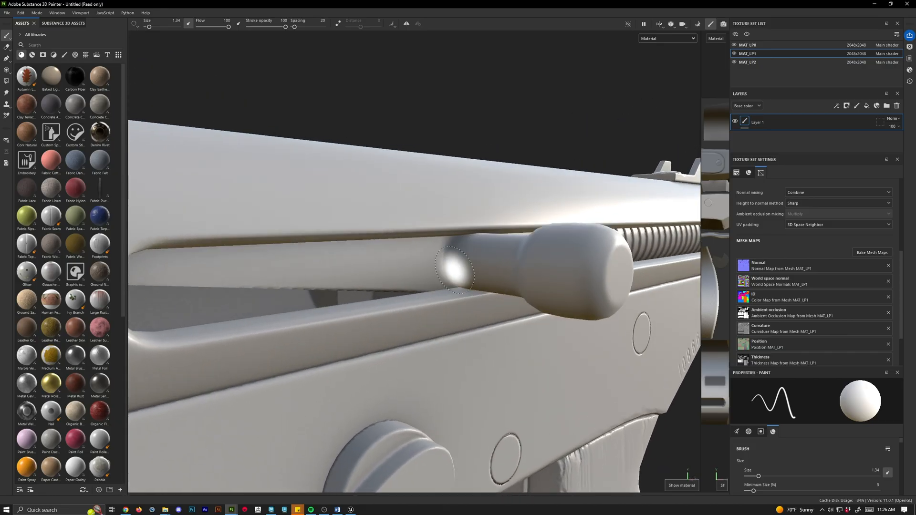
{"action": "mouse_move", "coordinate": [494, 292]}
{"action": "left_mouse_down", "text": "alt"}
{"action": "mouse_move", "coordinate": [528, 363]}
{"action": "mouse_move", "coordinate": [478, 283]}
{"action": "mouse_move", "coordinate": [508, 325]}
{"action": "mouse_move", "coordinate": [458, 325]}
{"action": "left_mouse_up", "text": "alt"}
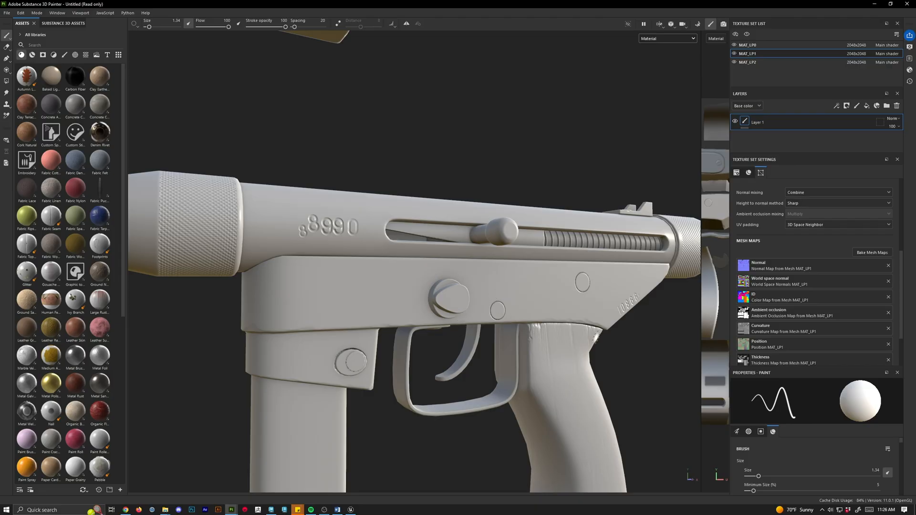
{"action": "scroll", "coordinate": [477, 296], "scroll_direction": "down", "scroll_amount": 5}
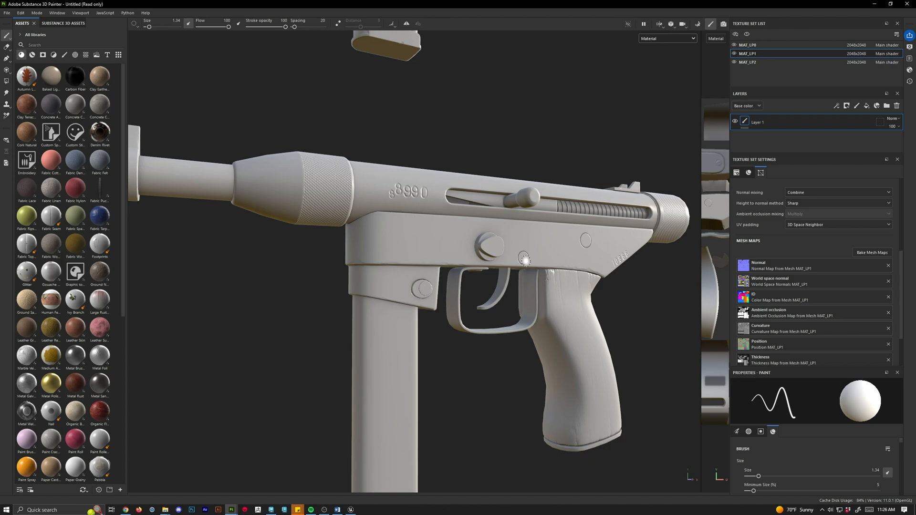
{"action": "scroll", "coordinate": [531, 254], "scroll_direction": "up", "scroll_amount": 6}
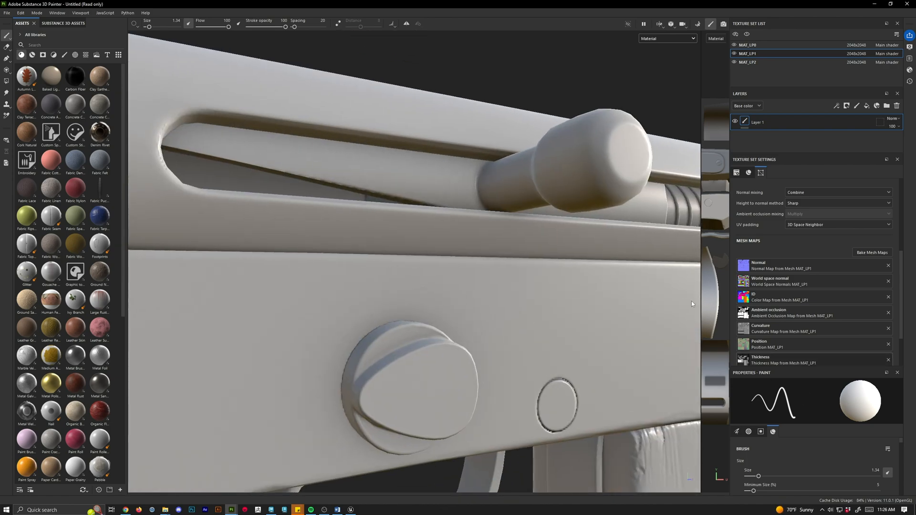
{"action": "scroll", "coordinate": [392, 389], "scroll_direction": "down", "scroll_amount": 2}
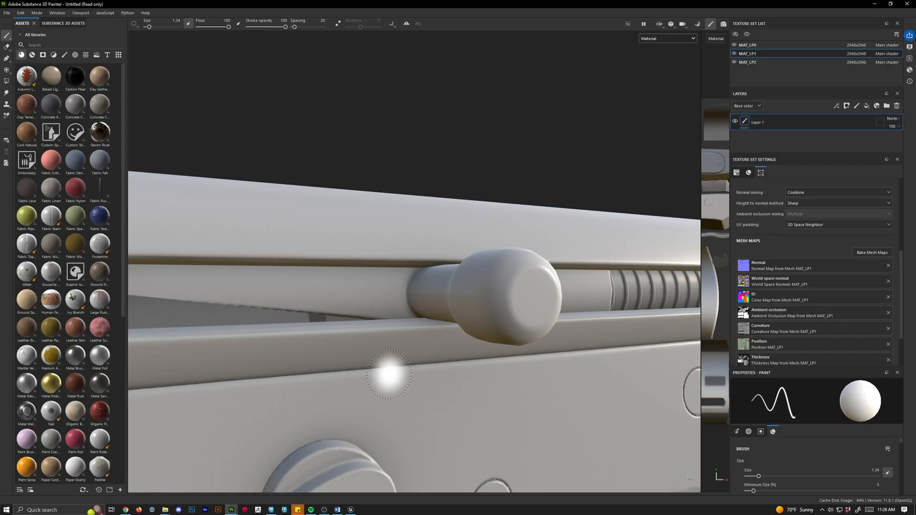
{"action": "scroll", "coordinate": [420, 375], "scroll_direction": "up", "scroll_amount": 2}
{"action": "key", "text": "b"}
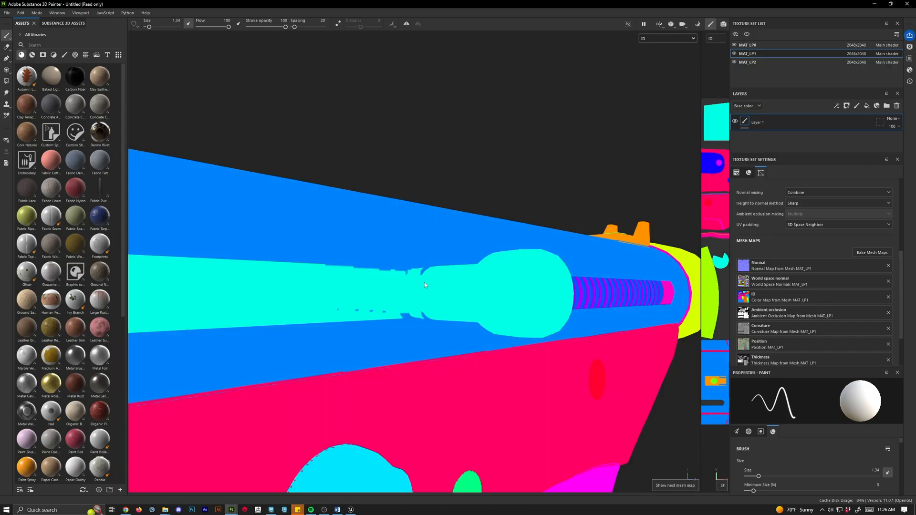
Inspect the unbaked gun at the bottom of the scene in the ID map and material views.
{"action": "right_click_drag", "start_coordinate": [568, 392], "coordinate": [377, 387], "text": "alt"}
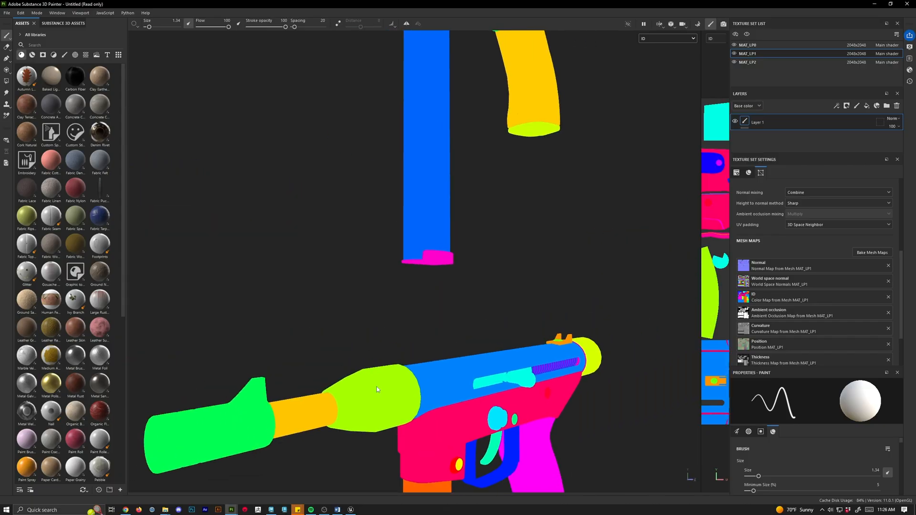
{"action": "middle_click_drag", "start_coordinate": [377, 387], "coordinate": [427, 231], "text": "alt"}
{"action": "key", "text": "f"}
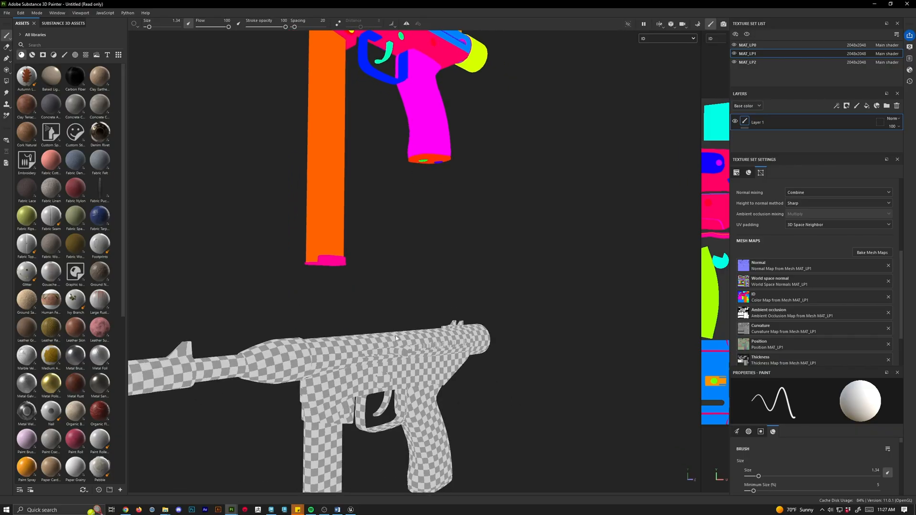
{"action": "middle_click_drag", "start_coordinate": [454, 313], "coordinate": [444, 260], "text": "alt"}
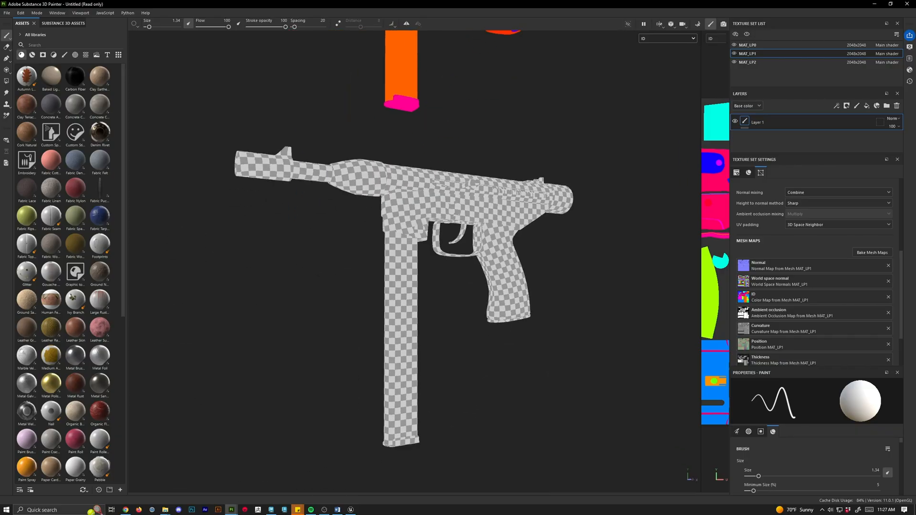
{"action": "key", "text": "m"}
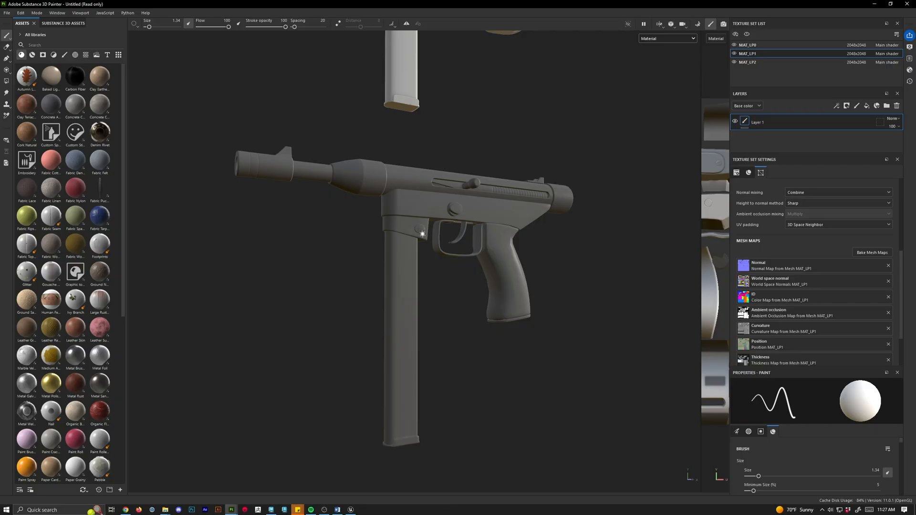
{"action": "scroll", "coordinate": [423, 234], "scroll_direction": "up", "scroll_amount": 2}
{"action": "scroll", "coordinate": [385, 234], "scroll_direction": "up", "scroll_amount": 4}
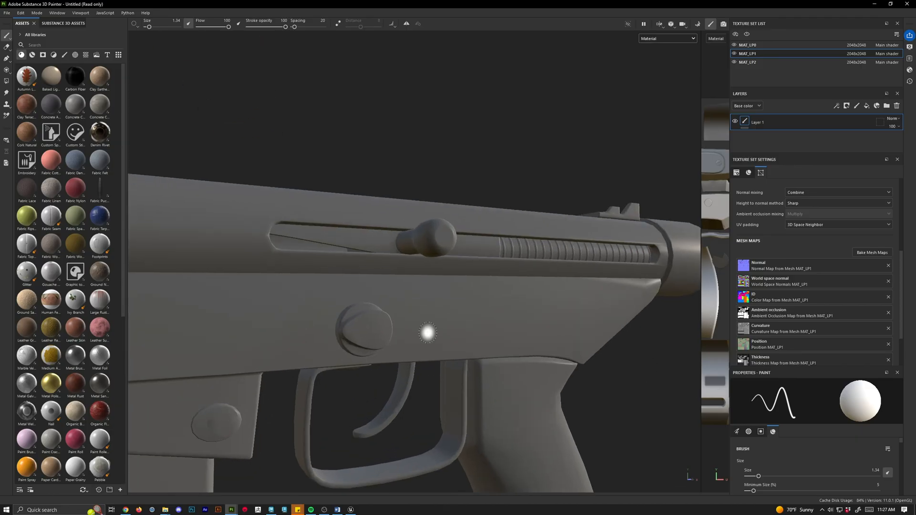
{"action": "scroll", "coordinate": [408, 296], "scroll_direction": "down", "scroll_amount": 5}
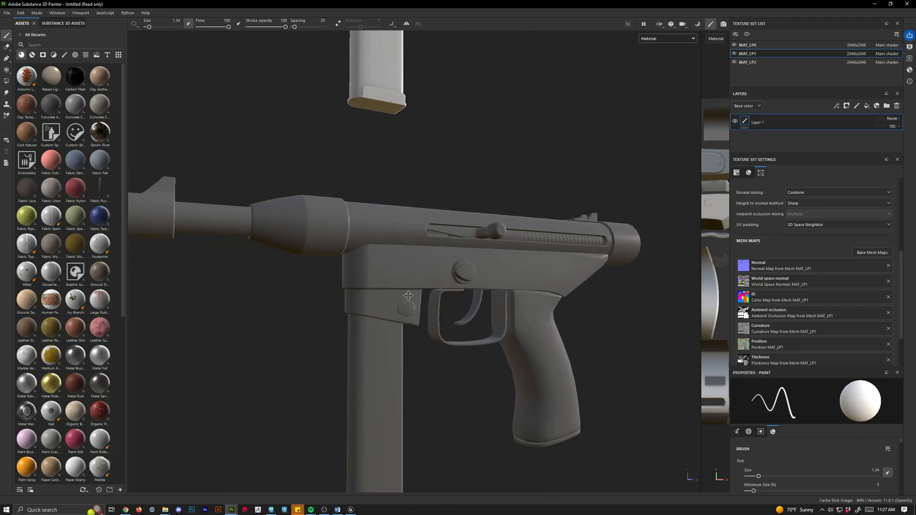
Switch to Maya, hide the HMGun_HP_ID_Material group and inspect the HMGun_LP2 low-poly gun on its own.
{"action": "key", "text": "alt+Tab"}
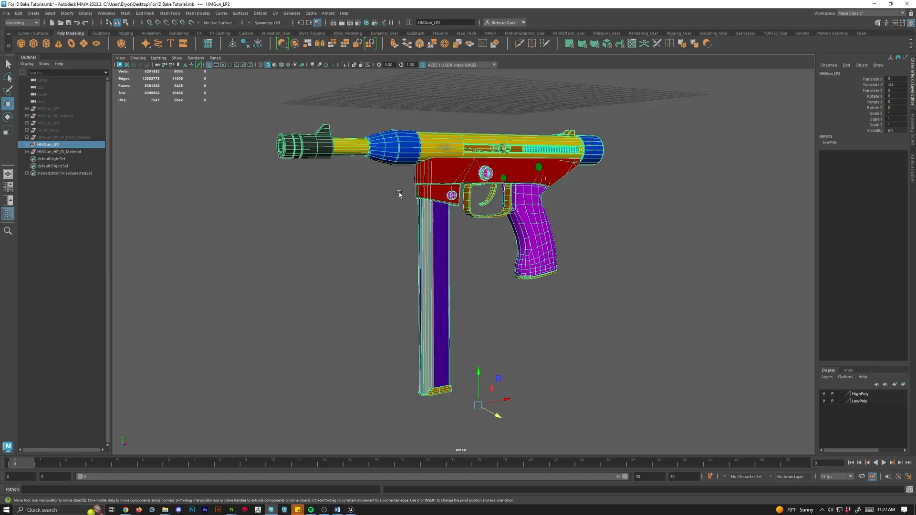
{"action": "scroll", "coordinate": [446, 199], "scroll_direction": "up", "scroll_amount": 5}
{"action": "left_click_drag", "start_coordinate": [474, 263], "coordinate": [363, 249], "text": "alt"}
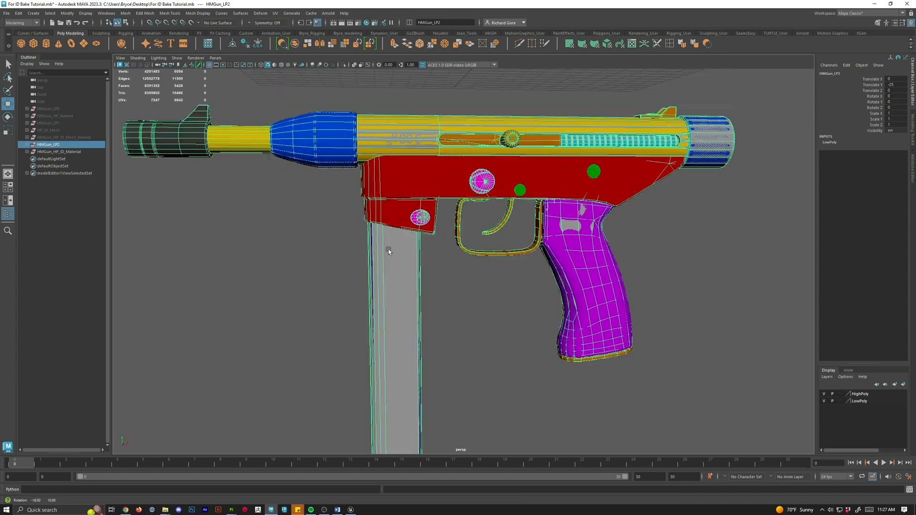
{"action": "left_click", "coordinate": [53, 151]}
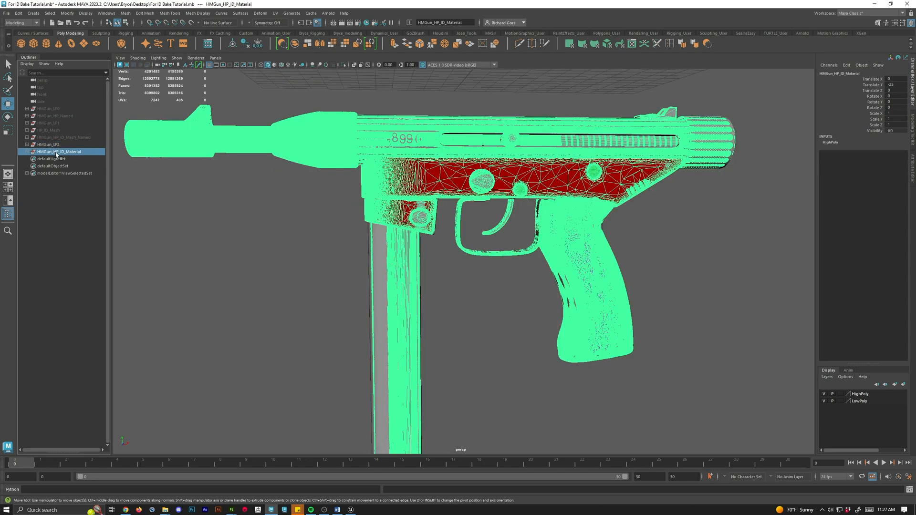
{"action": "key", "text": "ctrl+h"}
{"action": "left_click", "coordinate": [54, 145]}
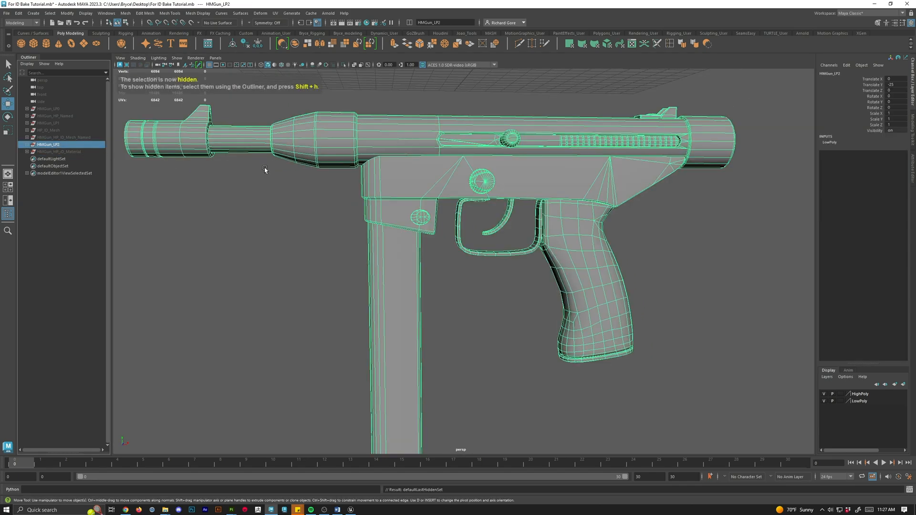
{"action": "left_click_drag", "start_coordinate": [337, 211], "coordinate": [433, 213], "text": "alt"}
{"action": "middle_click_drag", "start_coordinate": [433, 213], "coordinate": [475, 254], "text": "alt"}
{"action": "right_click_drag", "start_coordinate": [474, 254], "coordinate": [462, 246], "text": "alt"}
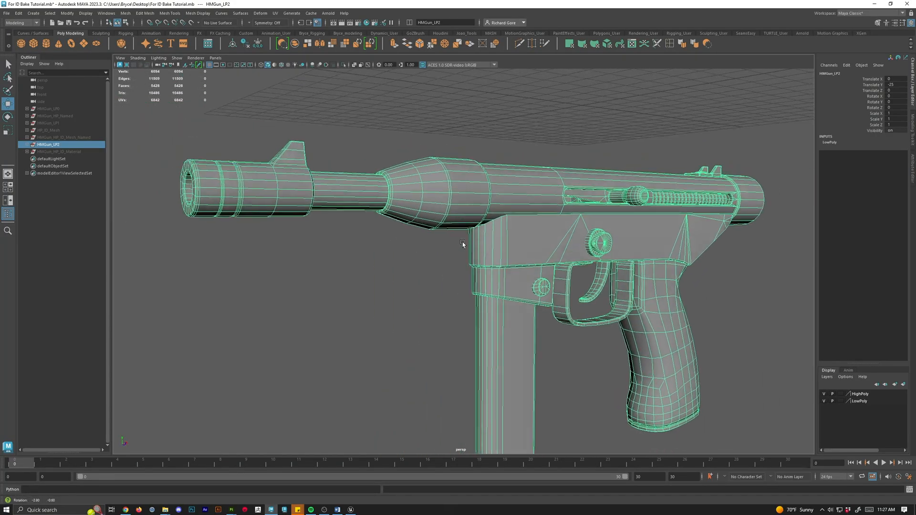
{"action": "left_click_drag", "start_coordinate": [463, 246], "coordinate": [452, 236], "text": "alt"}
Expand the HMGun_LP2 and HMGun_HP_ID_Material groups, hide the low-poly group and show the high-poly one.
{"action": "left_click", "coordinate": [27, 145]}
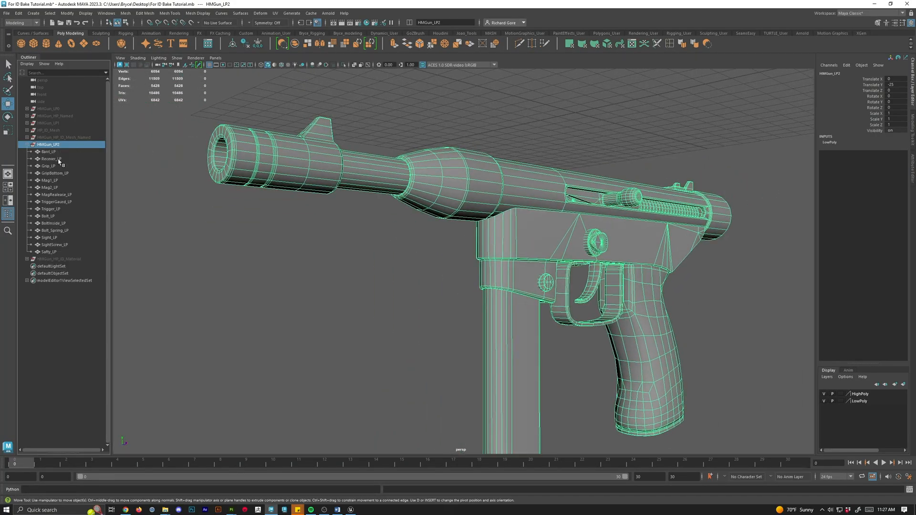
{"action": "left_click", "coordinate": [27, 259]}
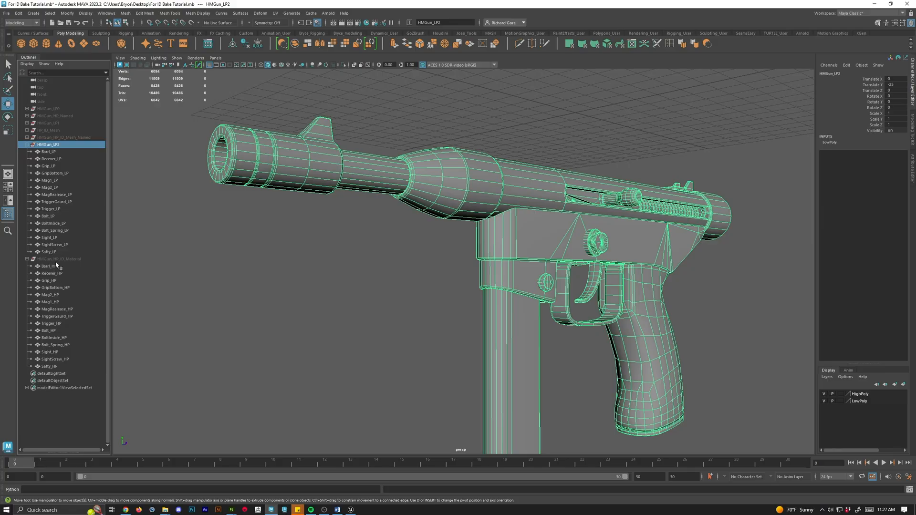
{"action": "left_click", "coordinate": [50, 259]}
{"action": "left_click", "coordinate": [48, 145]}
{"action": "key", "text": "ctrl+h"}
{"action": "left_click", "coordinate": [55, 259]}
{"action": "key", "text": "shift+h"}
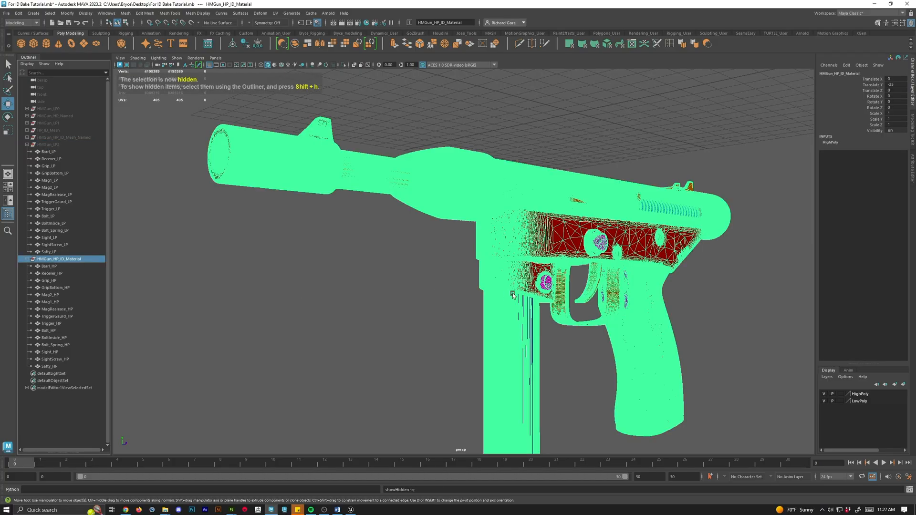
{"action": "left_click", "coordinate": [377, 295]}
{"action": "scroll", "coordinate": [378, 295], "scroll_direction": "down", "scroll_amount": 5}
{"action": "left_click_drag", "start_coordinate": [563, 260], "coordinate": [503, 259], "text": "alt"}
{"action": "middle_click_drag", "start_coordinate": [503, 259], "coordinate": [443, 204], "text": "alt"}
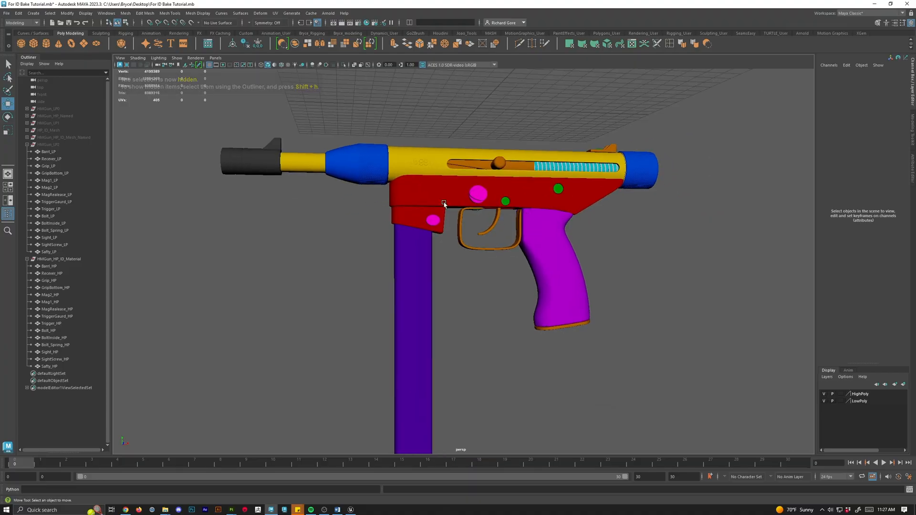
Move the Recever_HP mesh freehand to about X 0.15, Y 0.034, Z 0.026.
{"action": "left_click", "coordinate": [504, 206]}
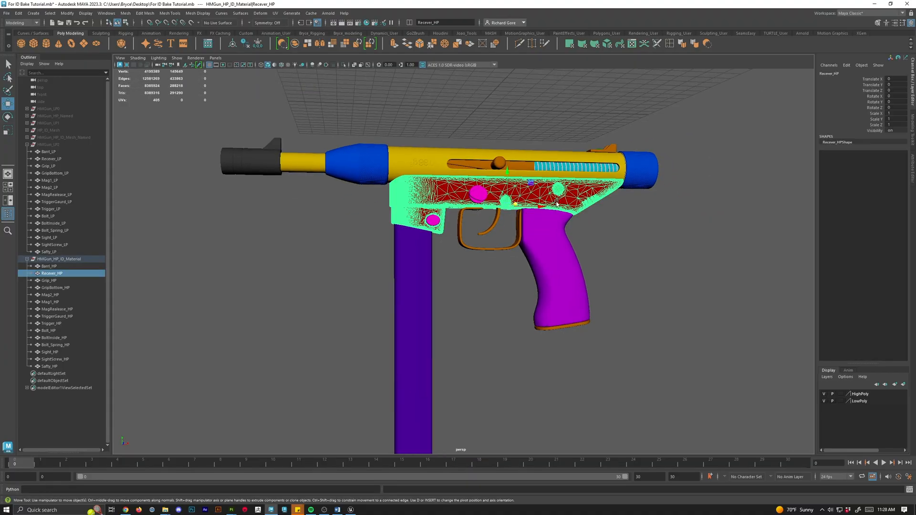
{"action": "scroll", "coordinate": [562, 215], "scroll_direction": "up", "scroll_amount": 5}
{"action": "middle_click_drag", "start_coordinate": [562, 215], "coordinate": [443, 357], "text": "alt"}
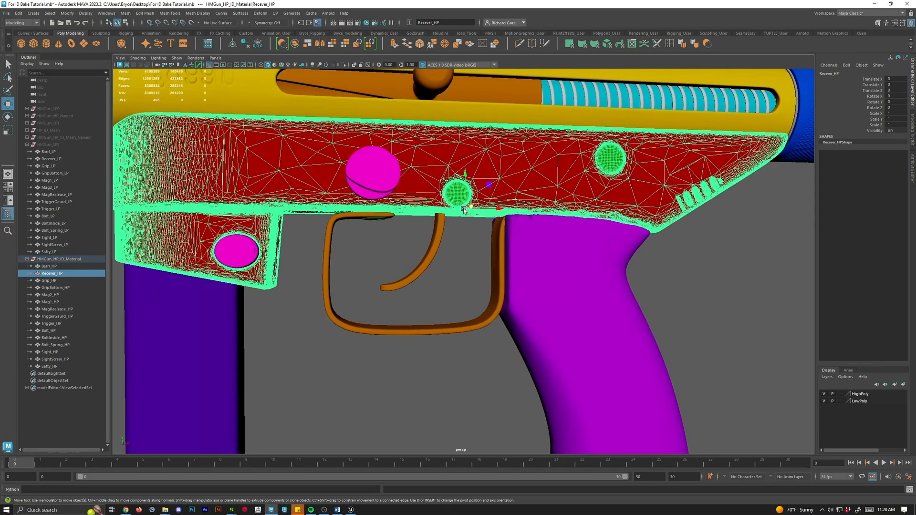
{"action": "mouse_move", "coordinate": [466, 210]}
{"action": "left_mouse_down"}
{"action": "mouse_move", "coordinate": [504, 226]}
{"action": "mouse_move", "coordinate": [427, 237]}
{"action": "mouse_move", "coordinate": [479, 231]}
{"action": "mouse_move", "coordinate": [466, 206]}
{"action": "mouse_move", "coordinate": [432, 262]}
{"action": "mouse_move", "coordinate": [477, 218]}
{"action": "left_mouse_up"}
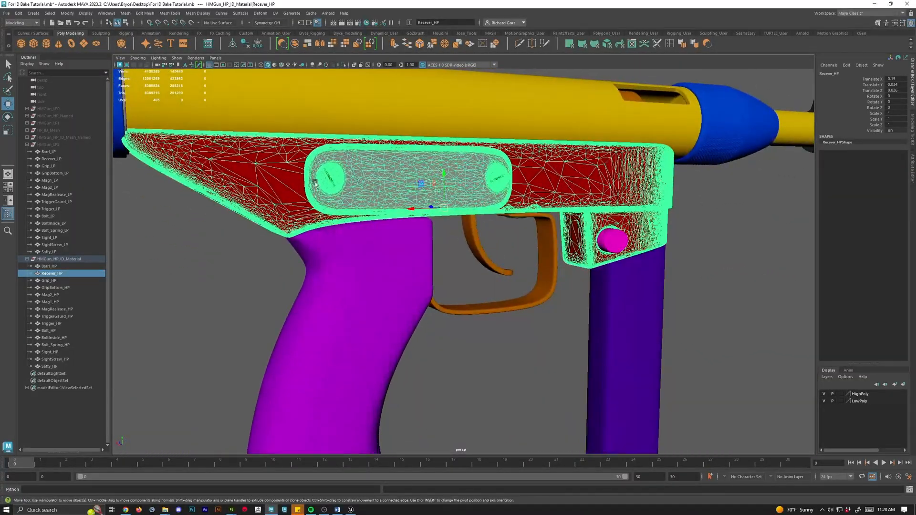
Move Recever_HP around again to check which parts follow it, undo those moves and clear the selection.
{"action": "left_click_drag", "start_coordinate": [315, 183], "coordinate": [483, 215], "text": "alt"}
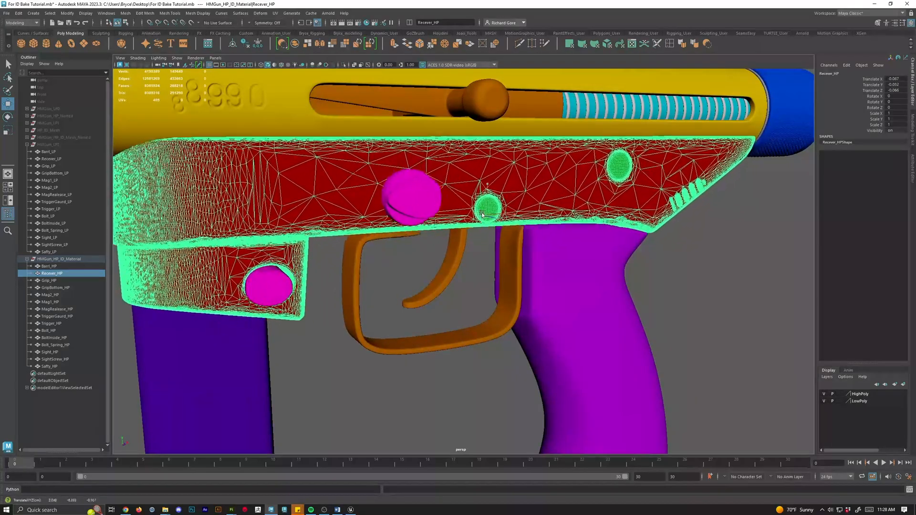
{"action": "key", "text": "ctrl+z"}
{"action": "key", "text": "ctrl+z"}
{"action": "key", "text": "ctrl+z"}
{"action": "key", "text": "ctrl+z"}
{"action": "key", "text": "ctrl+z"}
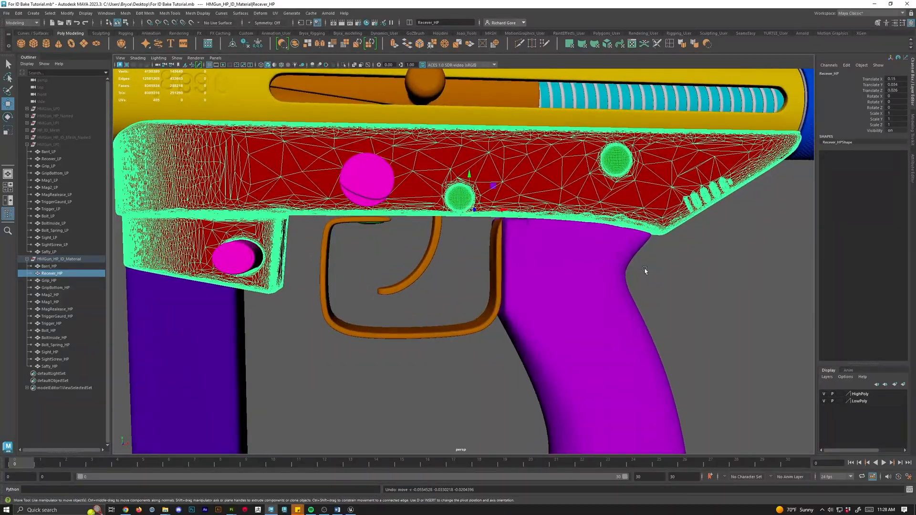
{"action": "left_click", "coordinate": [717, 272]}
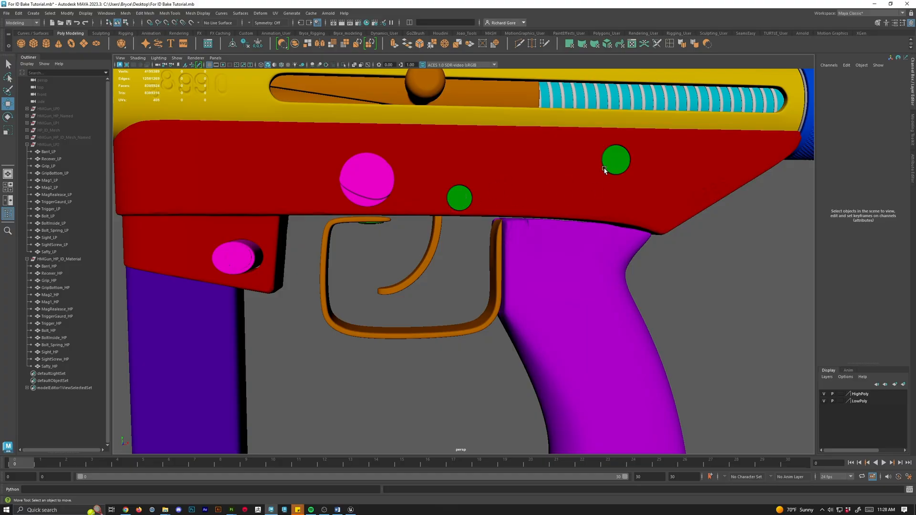
Check which mesh the green pins on the receiver belong to.
{"action": "left_click", "coordinate": [458, 202]}
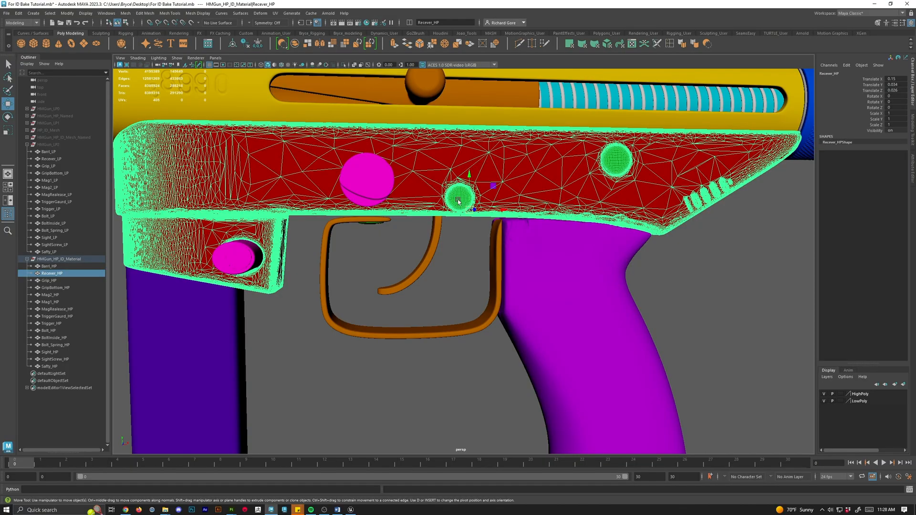
{"action": "left_click_drag", "start_coordinate": [684, 312], "coordinate": [691, 308], "text": "alt"}
{"action": "left_click", "coordinate": [691, 308]}
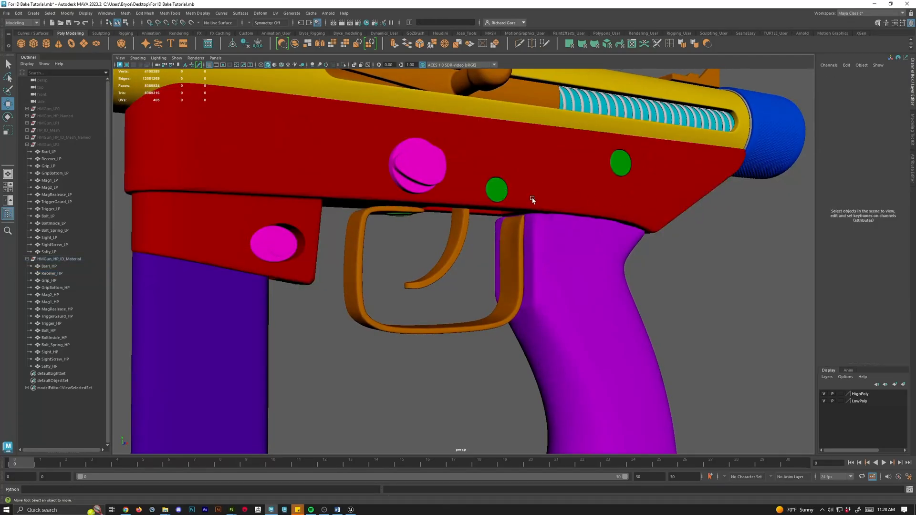
{"action": "middle_click_drag", "start_coordinate": [396, 215], "coordinate": [401, 262], "text": "alt"}
Select all faces of the lower green pin on Recever_HP and assign them a purple material.
{"action": "left_click", "coordinate": [497, 211]}
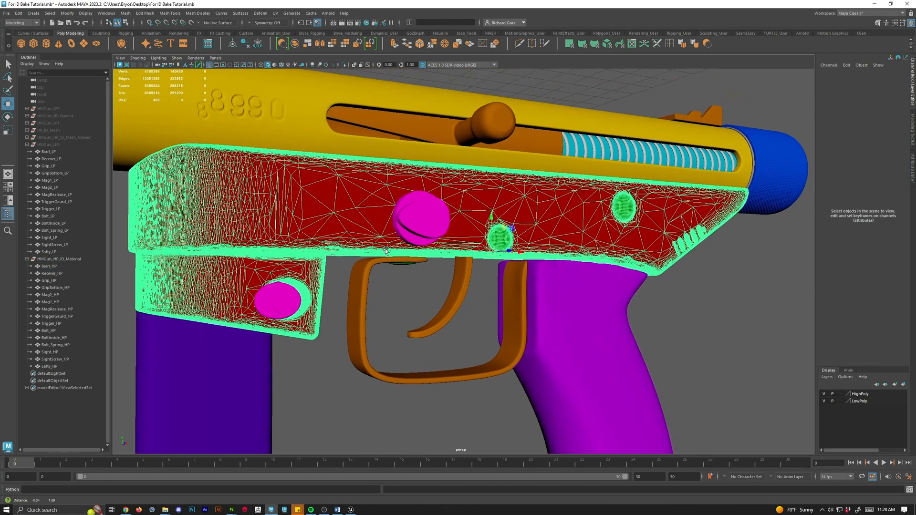
{"action": "right_click_drag", "start_coordinate": [497, 210], "coordinate": [566, 200], "text": "alt"}
{"action": "middle_click_drag", "start_coordinate": [567, 201], "coordinate": [495, 215], "text": "alt"}
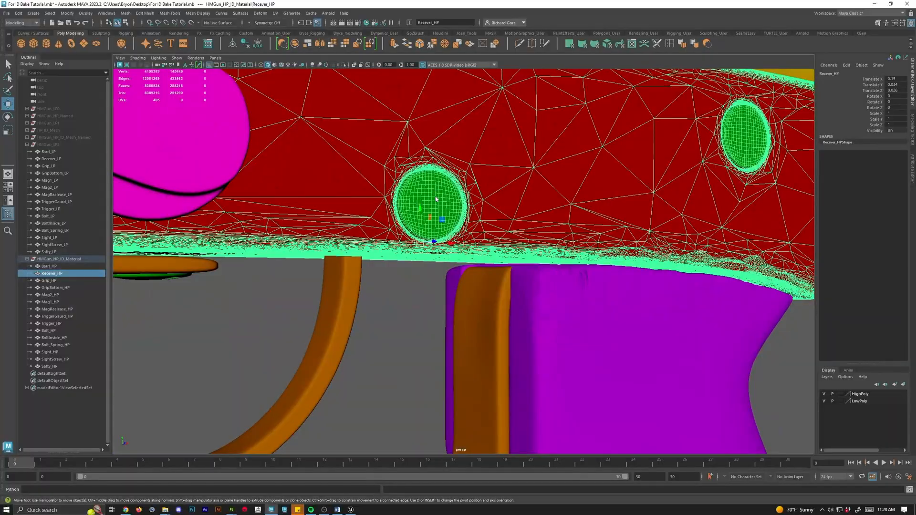
{"action": "right_click_drag", "start_coordinate": [435, 199], "coordinate": [485, 224]}
{"action": "double_click", "coordinate": [435, 198]}
{"action": "left_click_drag", "start_coordinate": [485, 224], "coordinate": [513, 269], "text": "alt"}
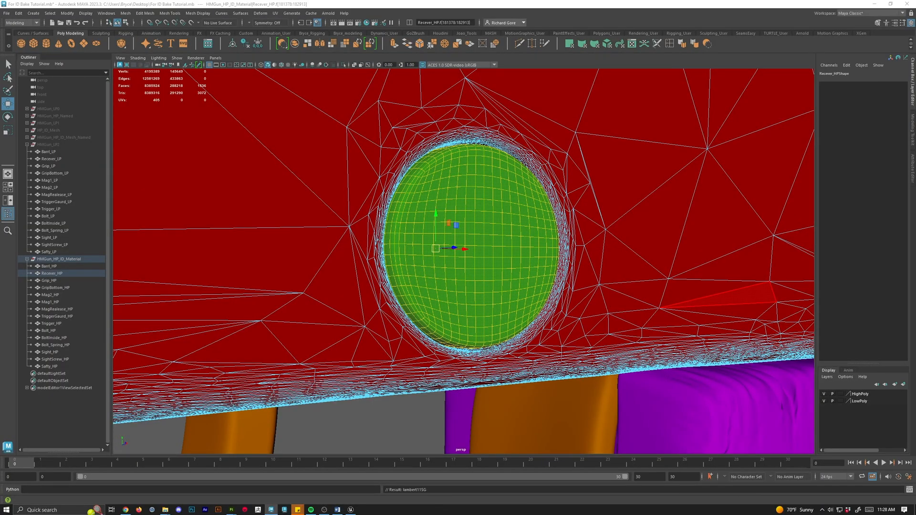
{"action": "scroll", "coordinate": [760, 373], "scroll_direction": "down", "scroll_amount": 5}
{"action": "scroll", "coordinate": [737, 364], "scroll_direction": "down", "scroll_amount": 6}
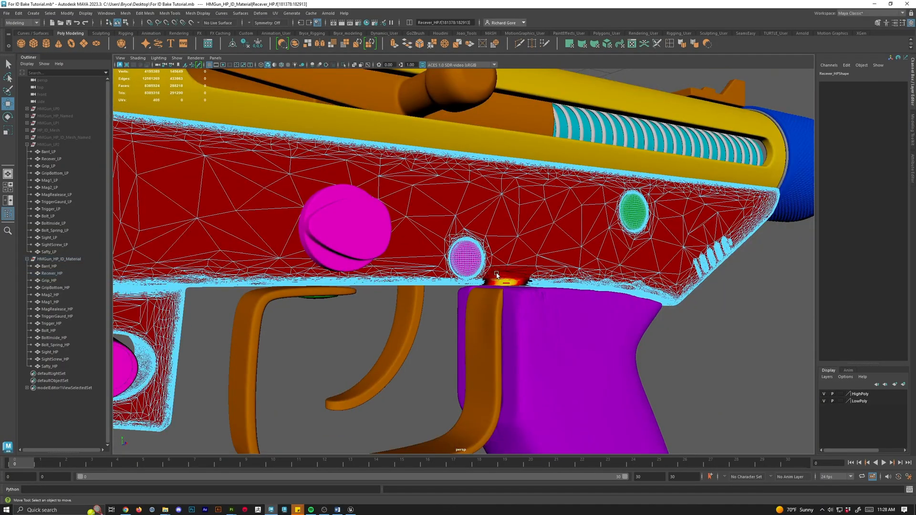
Return Recever_HP to object mode, clear the selection and check the lower pin's material color against the rest of the gun.
{"action": "right_click_drag", "start_coordinate": [448, 246], "coordinate": [478, 235]}
{"action": "left_click", "coordinate": [685, 352]}
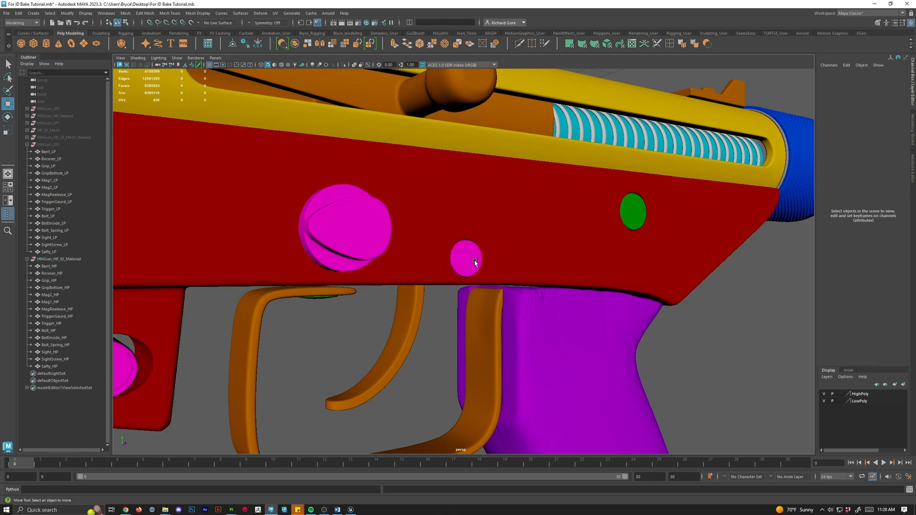
{"action": "left_click", "coordinate": [473, 262]}
{"action": "left_click", "coordinate": [710, 350]}
{"action": "scroll", "coordinate": [625, 217], "scroll_direction": "down", "scroll_amount": 5}
{"action": "scroll", "coordinate": [556, 301], "scroll_direction": "up", "scroll_amount": 5}
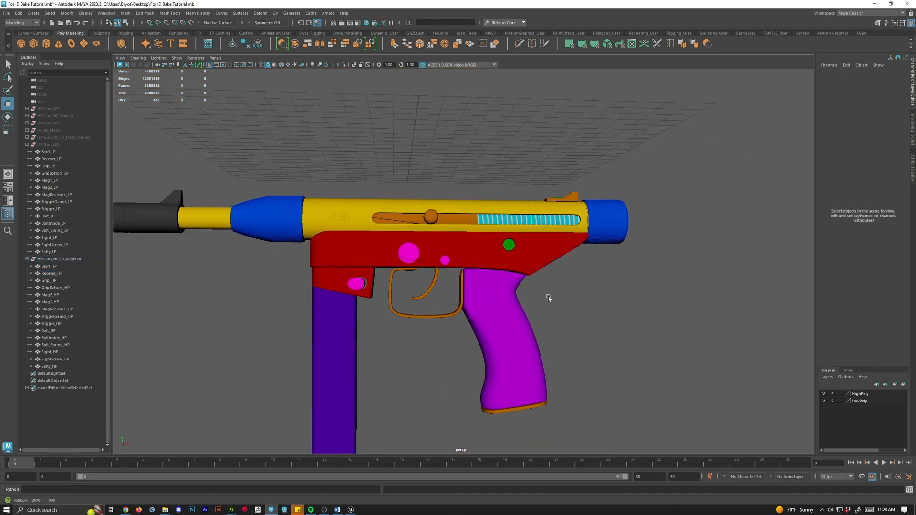
Undo the material assignment on the lower pin of Recever_HP.
{"action": "key", "text": "ctrl+z"}
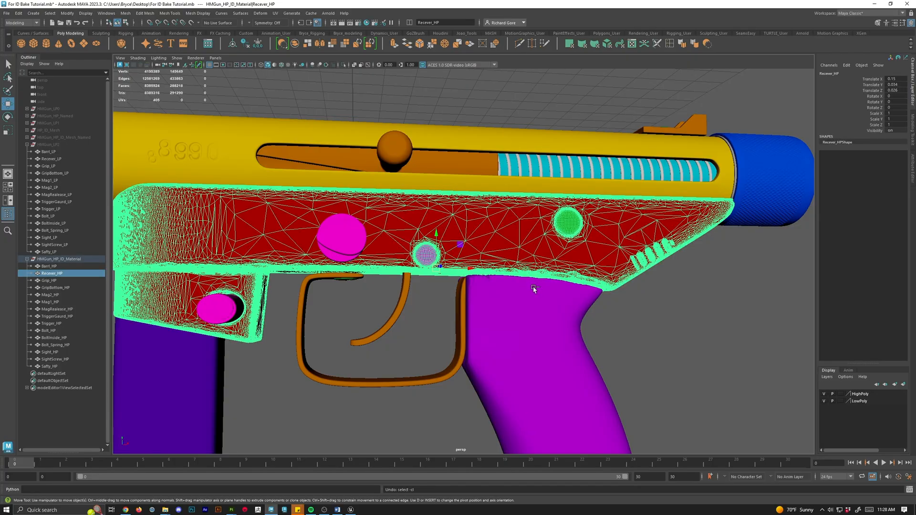
{"action": "key", "text": "shift+z"}
{"action": "key", "text": "ctrl+z"}
{"action": "key", "text": "ctrl+z"}
{"action": "key", "text": "ctrl+z"}
{"action": "key", "text": "ctrl+z"}
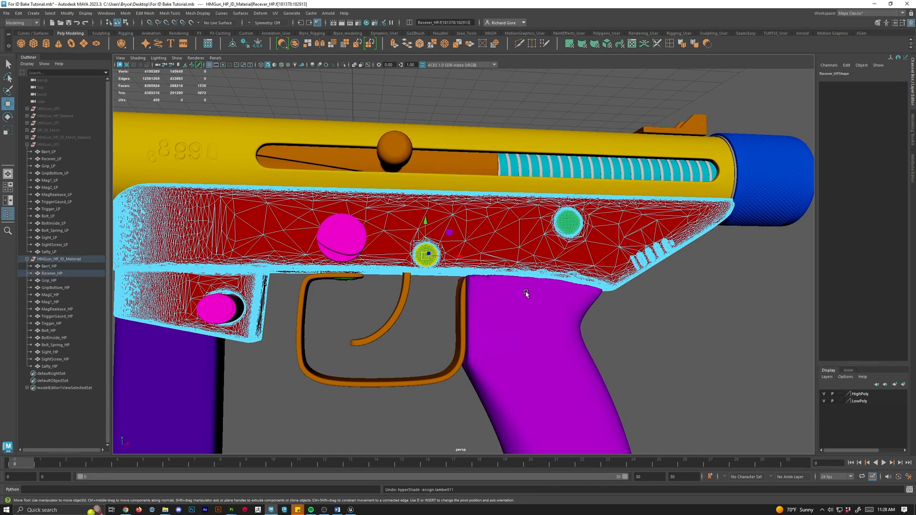
Return Recever_HP to object mode again, check that both green pins belong to it, and clear the selection.
{"action": "left_click", "coordinate": [653, 308]}
{"action": "right_click_drag", "start_coordinate": [462, 233], "coordinate": [489, 234]}
{"action": "left_click", "coordinate": [616, 313]}
{"action": "left_click", "coordinate": [557, 226]}
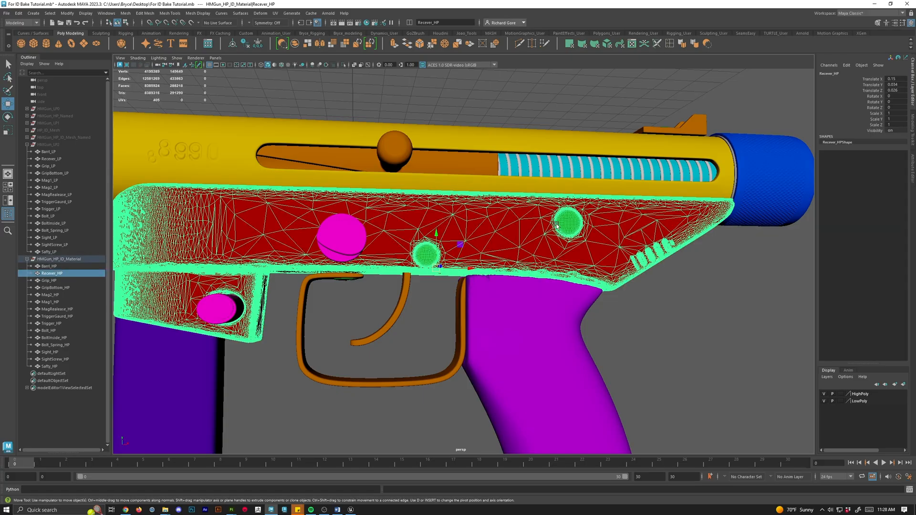
{"action": "left_click", "coordinate": [639, 321]}
{"action": "left_click_drag", "start_coordinate": [464, 250], "coordinate": [536, 253], "text": "alt"}
{"action": "left_click_drag", "start_coordinate": [426, 270], "coordinate": [615, 193], "text": "alt"}
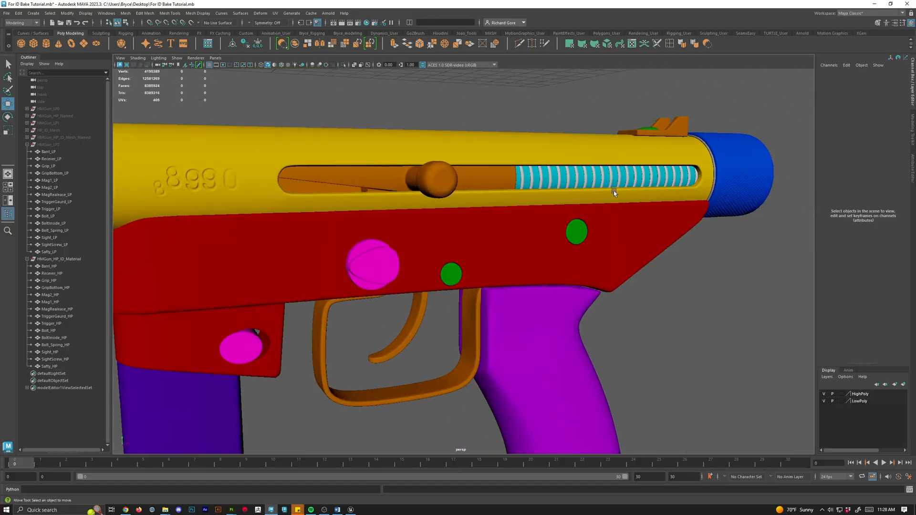
Switch to Substance 3D Painter and display the baked ID map on the MAT_LP1 gun.
{"action": "left_click", "coordinate": [875, 7]}
{"action": "right_click_drag", "start_coordinate": [494, 214], "coordinate": [466, 136], "text": "alt"}
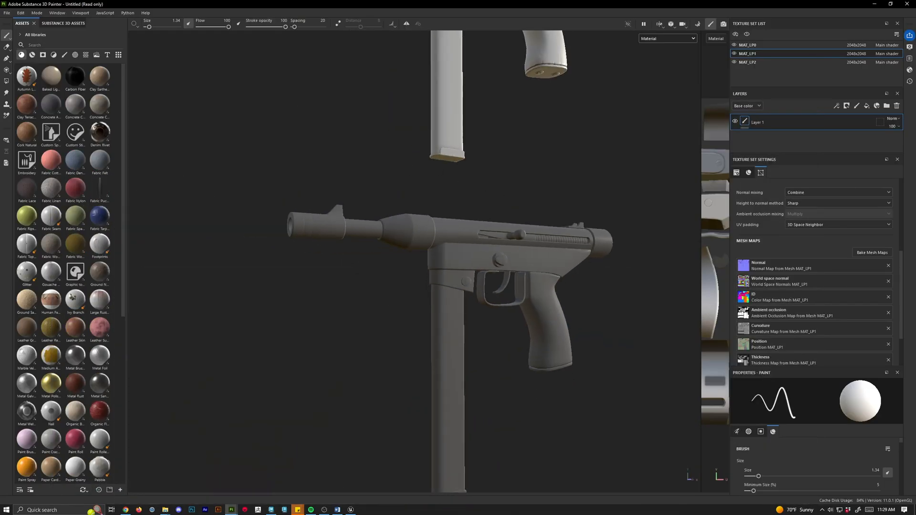
{"action": "middle_click_drag", "start_coordinate": [466, 136], "coordinate": [415, 299], "text": "alt"}
{"action": "middle_click_drag", "start_coordinate": [408, 205], "coordinate": [420, 286], "text": "alt"}
{"action": "right_click_drag", "start_coordinate": [420, 287], "coordinate": [501, 231], "text": "alt"}
{"action": "left_click_drag", "start_coordinate": [501, 231], "coordinate": [413, 231], "text": "alt"}
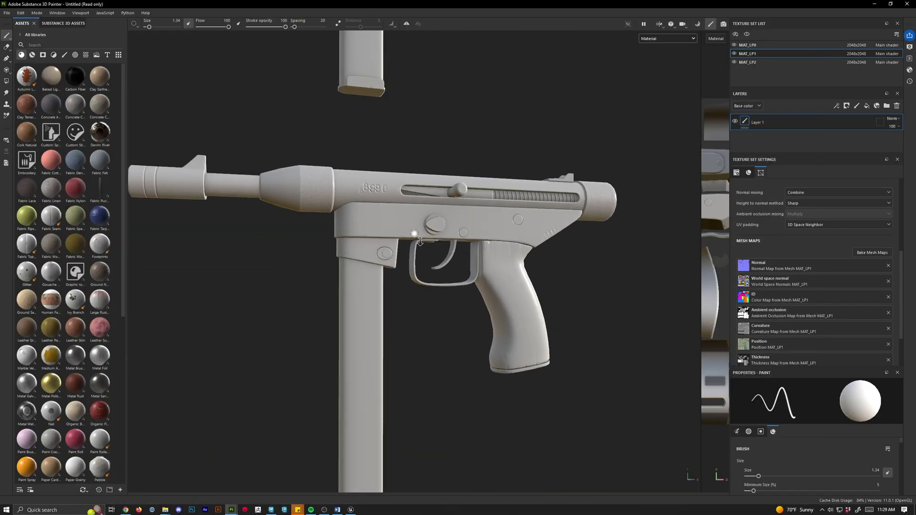
{"action": "right_click_drag", "start_coordinate": [413, 231], "coordinate": [452, 246], "text": "alt"}
{"action": "mouse_move", "coordinate": [452, 246]}
{"action": "middle_mouse_down", "text": "alt"}
{"action": "mouse_move", "coordinate": [448, 282]}
{"action": "mouse_move", "coordinate": [441, 274]}
{"action": "middle_mouse_up", "text": "alt"}
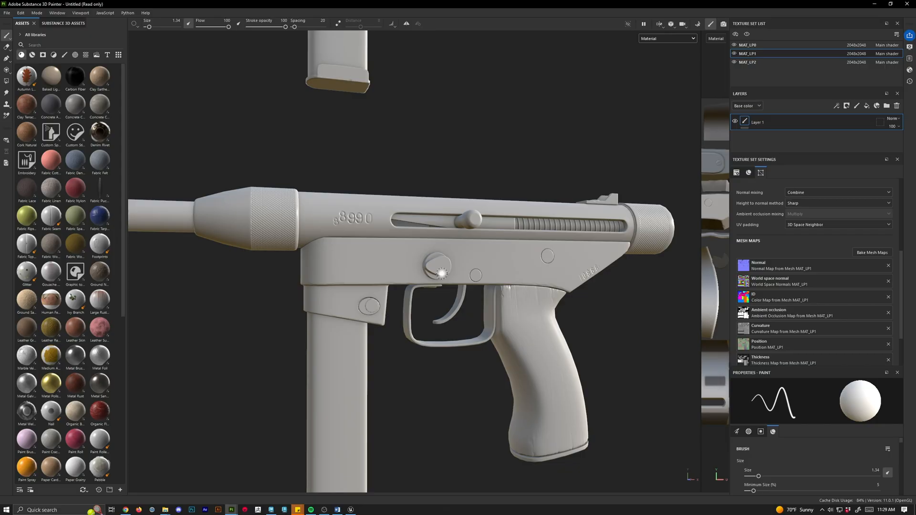
{"action": "key", "text": "b"}
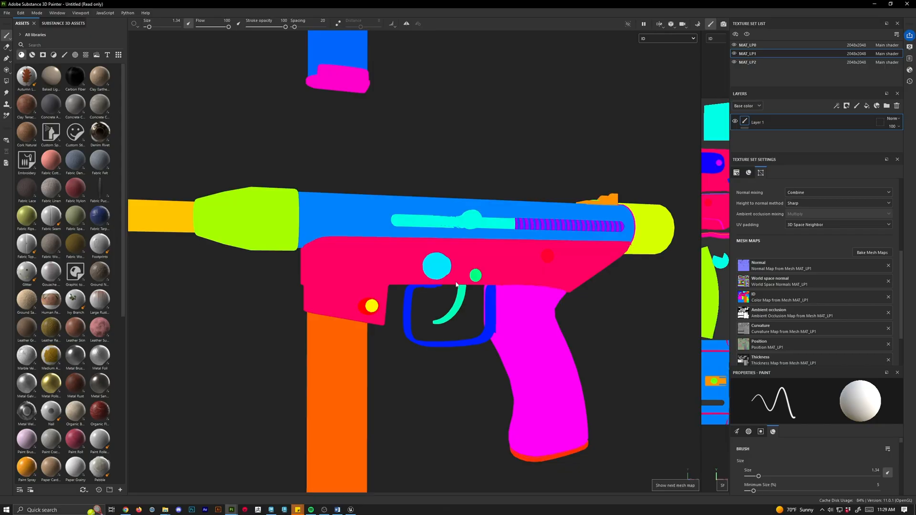
Examine the ID colors of the receiver, its pins and the trigger parts on the MAT_LP1 gun.
{"action": "right_click_drag", "start_coordinate": [443, 274], "coordinate": [611, 307], "text": "alt"}
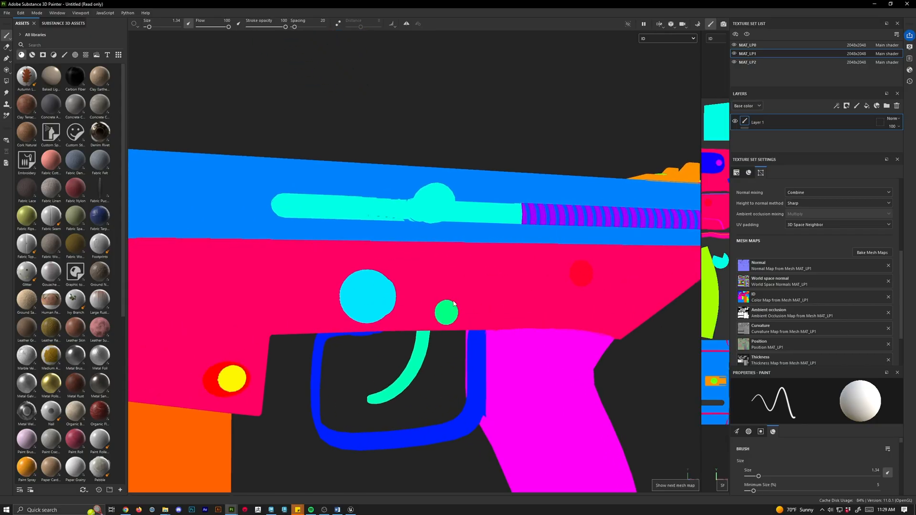
{"action": "left_click_drag", "start_coordinate": [434, 398], "coordinate": [370, 332], "text": "alt"}
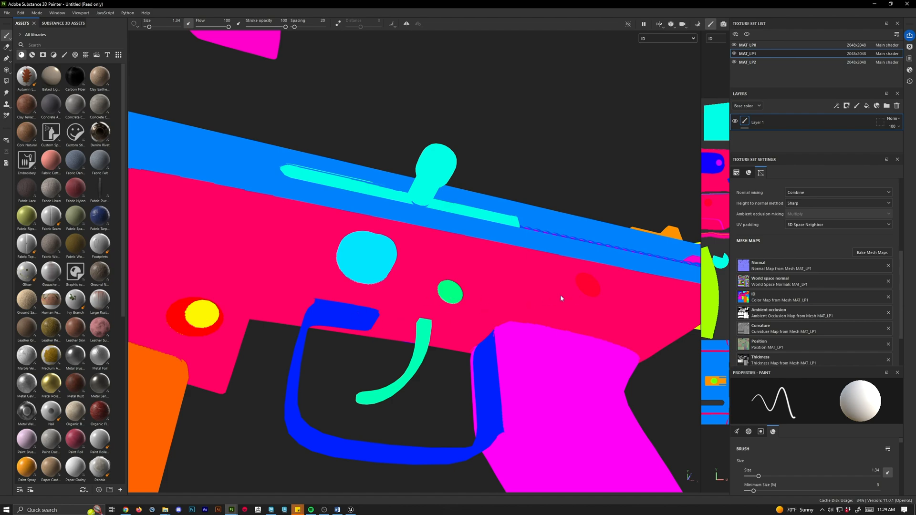
{"action": "left_click_drag", "start_coordinate": [560, 294], "coordinate": [520, 302], "text": "alt"}
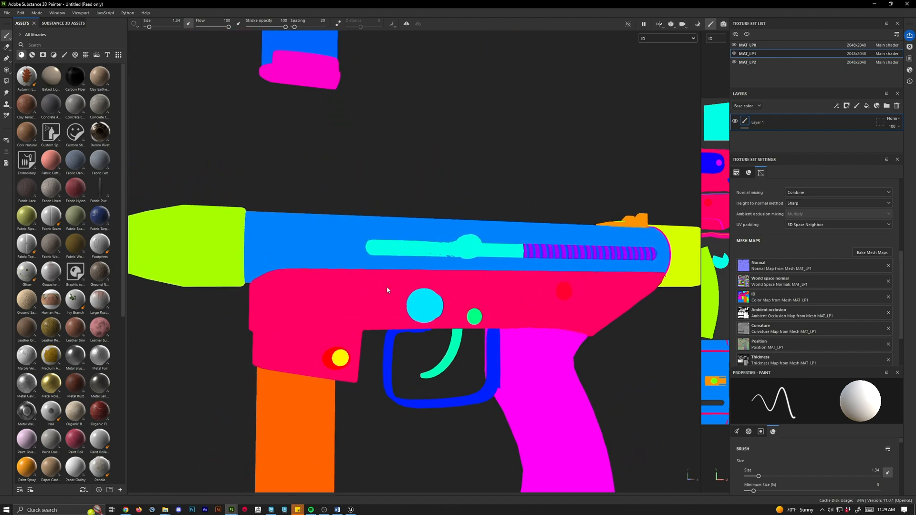
{"action": "left_click_drag", "start_coordinate": [388, 289], "coordinate": [469, 338], "text": "alt"}
Switch to Maya and review the material colors on the whole high-poly gun for comparison.
{"action": "left_click", "coordinate": [271, 510]}
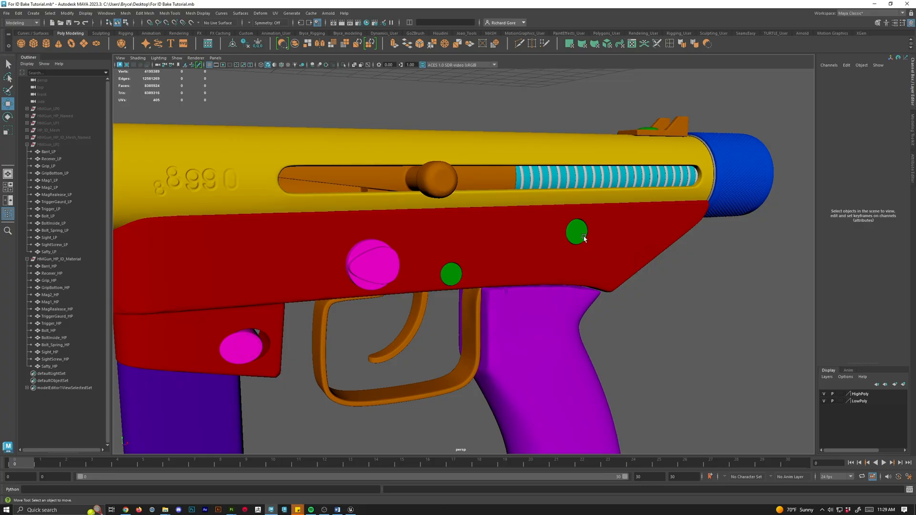
{"action": "key", "text": "f"}
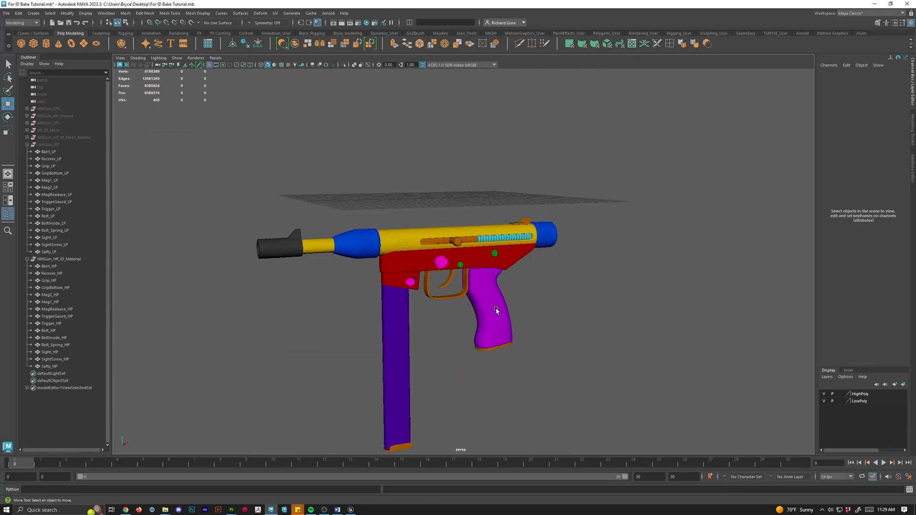
{"action": "left_click_drag", "start_coordinate": [466, 267], "coordinate": [466, 266], "text": "alt"}
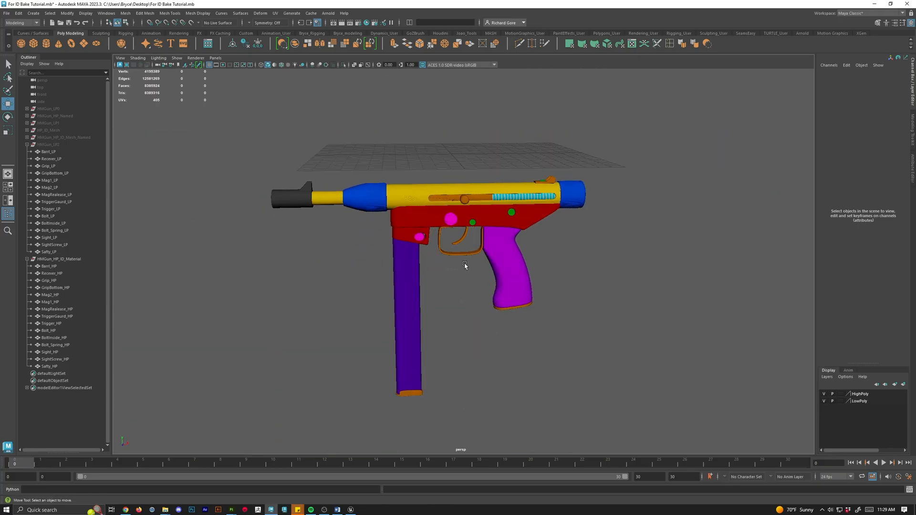
Switch back to Substance 3D Painter, make MAT_LP2 the active texture set and return the viewport to the material display.
{"action": "left_click", "coordinate": [875, 4]}
{"action": "scroll", "coordinate": [538, 316], "scroll_direction": "down", "scroll_amount": 5}
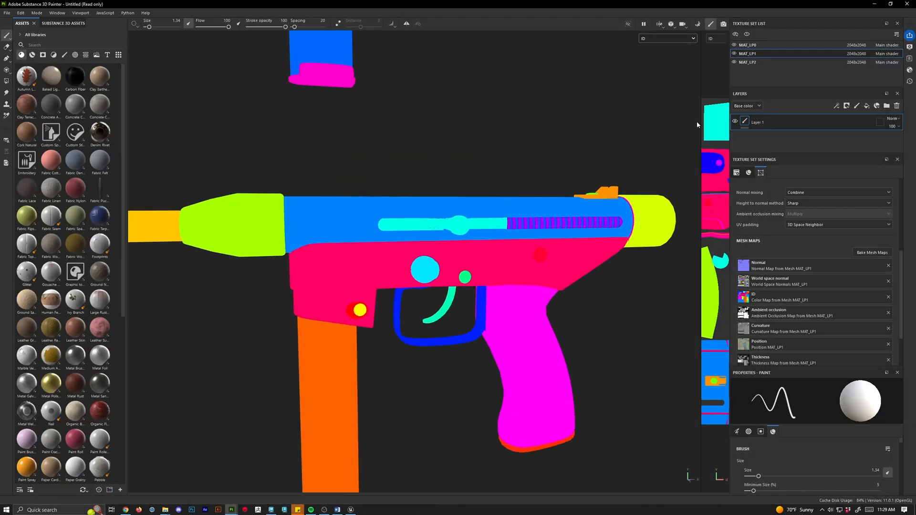
{"action": "left_click", "coordinate": [748, 62]}
{"action": "scroll", "coordinate": [450, 295], "scroll_direction": "down", "scroll_amount": 5}
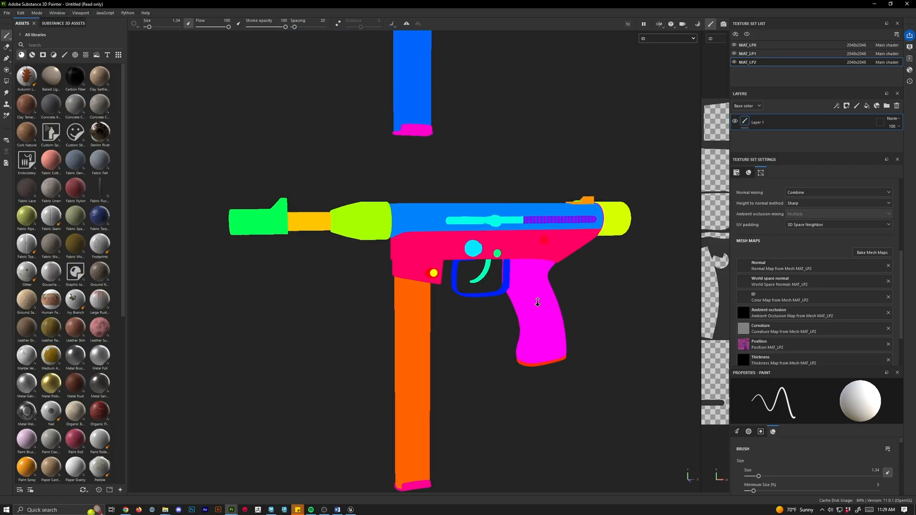
{"action": "middle_click_drag", "start_coordinate": [451, 295], "coordinate": [437, 277]}
{"action": "scroll", "coordinate": [424, 261], "scroll_direction": "up", "scroll_amount": 3}
{"action": "key", "text": "m"}
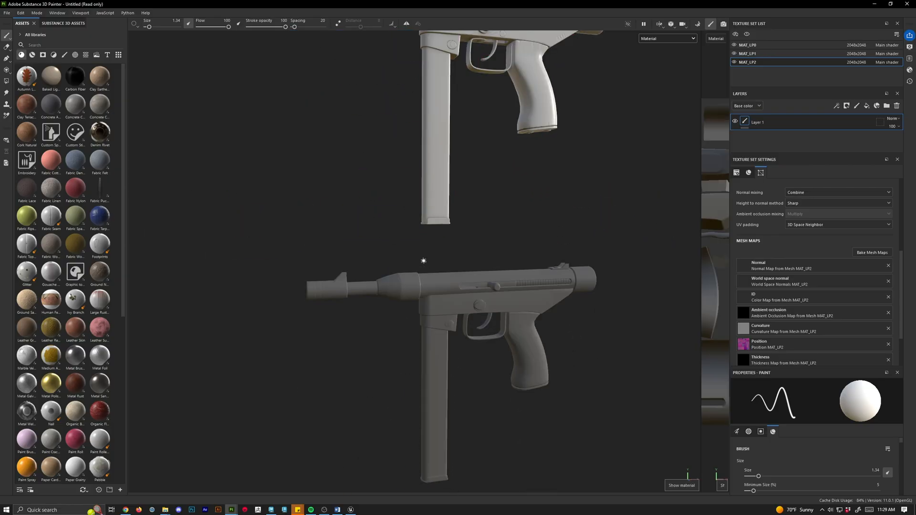
{"action": "scroll", "coordinate": [522, 340], "scroll_direction": "up", "scroll_amount": 5}
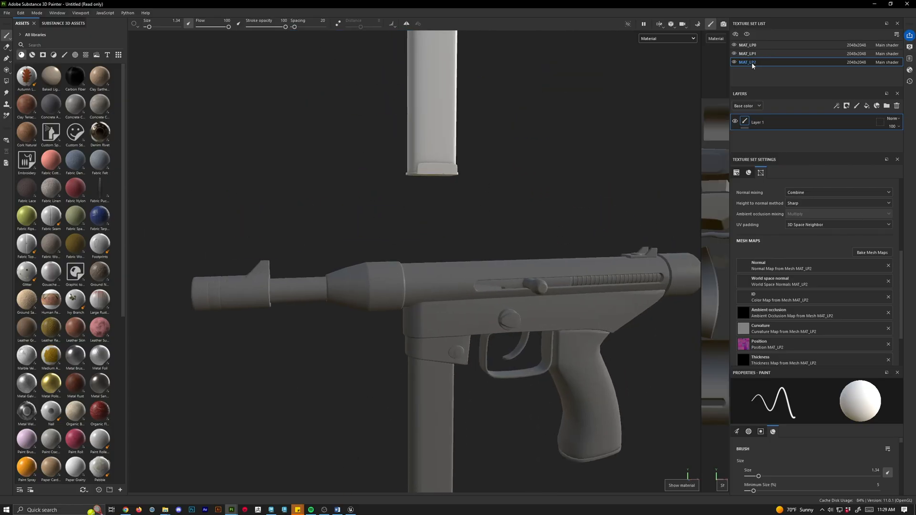
Open the mesh map baking settings, enable only MAT_LP2 and use HP_ID Material.fbx as the sole high definition mesh.
{"action": "left_click", "coordinate": [864, 254]}
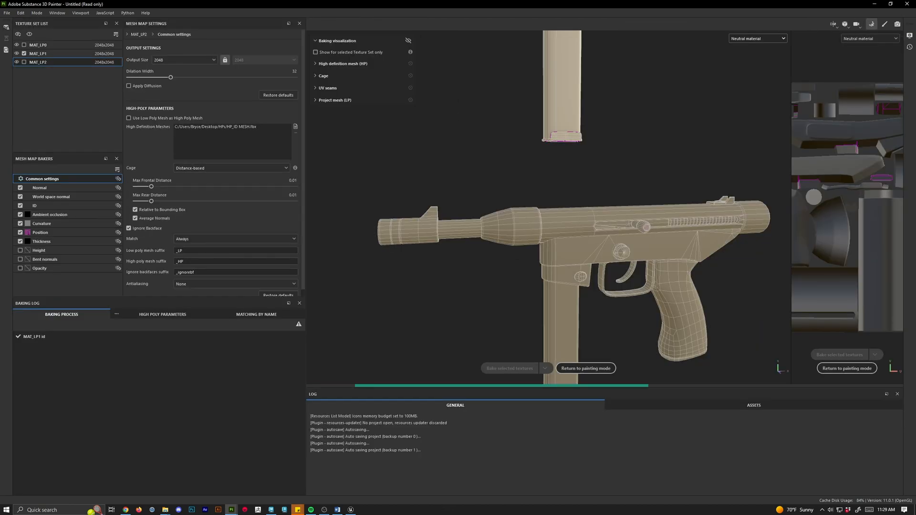
{"action": "left_click", "coordinate": [24, 62]}
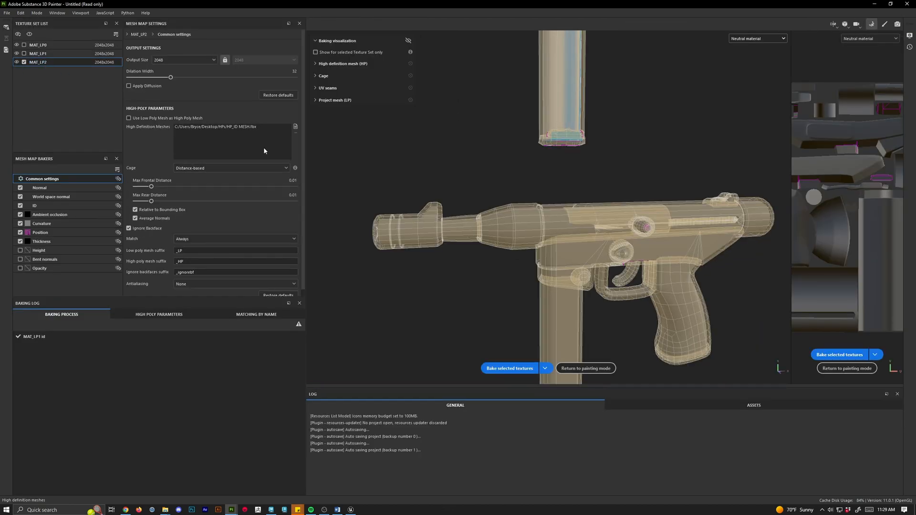
{"action": "left_click", "coordinate": [260, 128]}
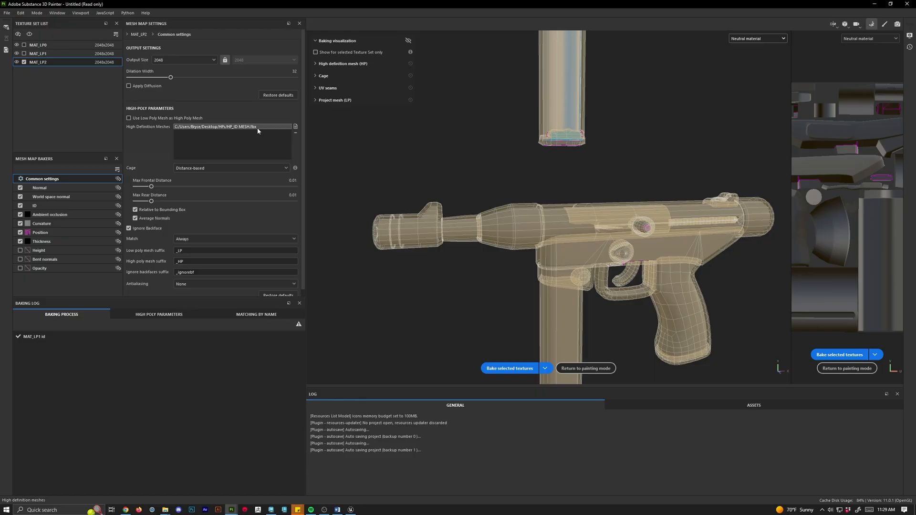
{"action": "left_click", "coordinate": [295, 133]}
{"action": "left_click", "coordinate": [295, 127]}
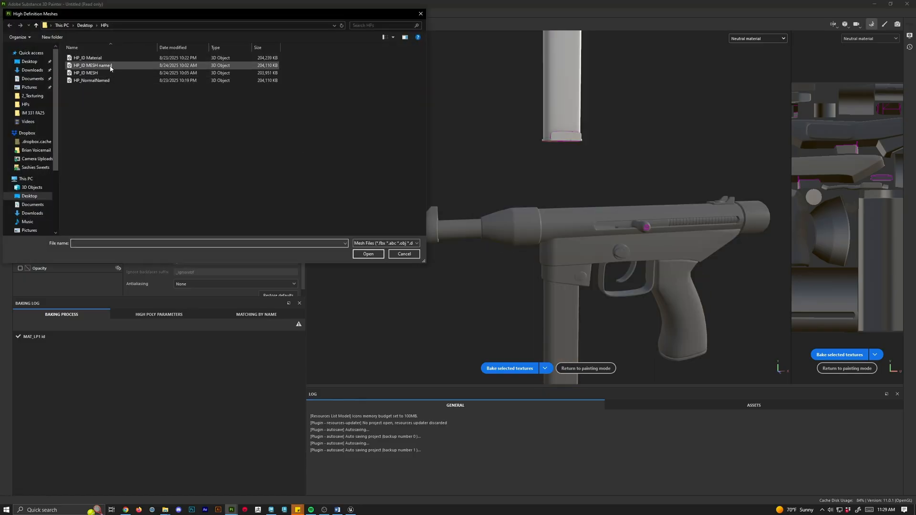
{"action": "double_click", "coordinate": [86, 57]}
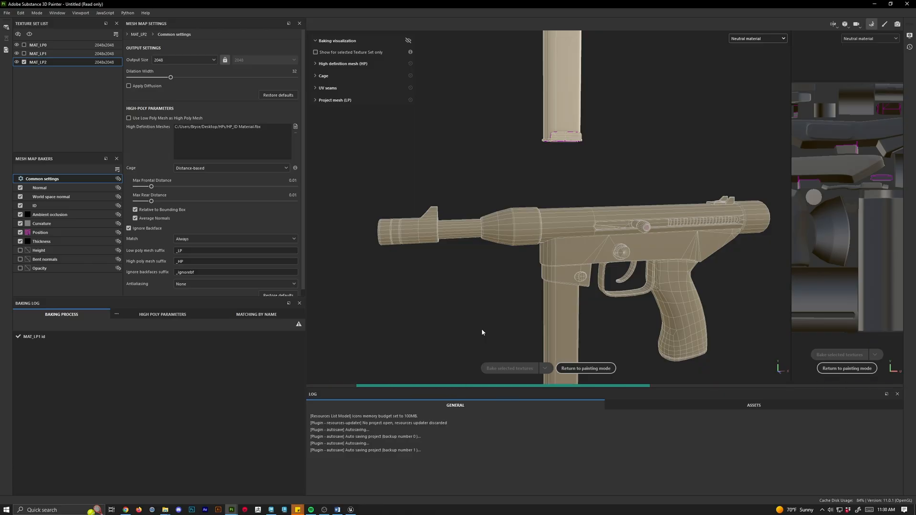
Set the low-poly and high-poly meshes to match by mesh name in the common bake settings.
{"action": "middle_click_drag", "start_coordinate": [494, 277], "coordinate": [456, 204], "text": "alt"}
{"action": "right_click_drag", "start_coordinate": [456, 205], "coordinate": [493, 260], "text": "alt"}
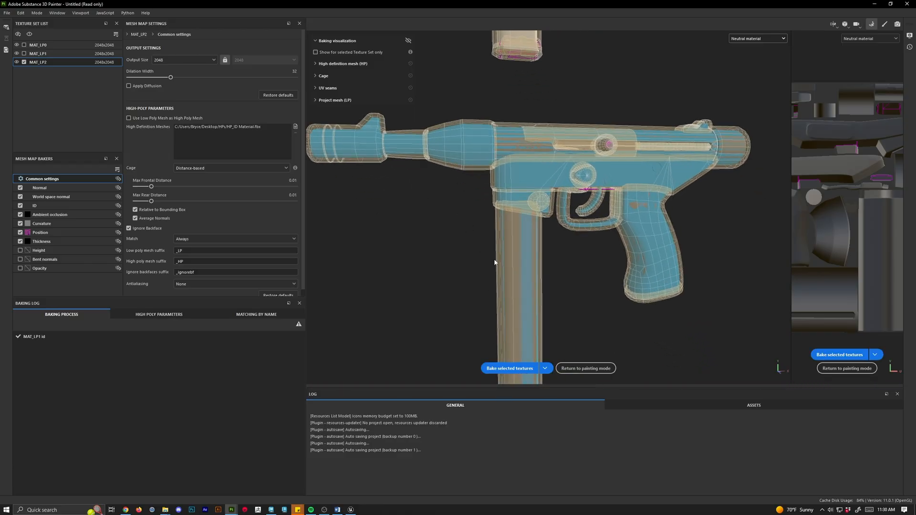
{"action": "middle_click_drag", "start_coordinate": [505, 284], "coordinate": [516, 247], "text": "alt"}
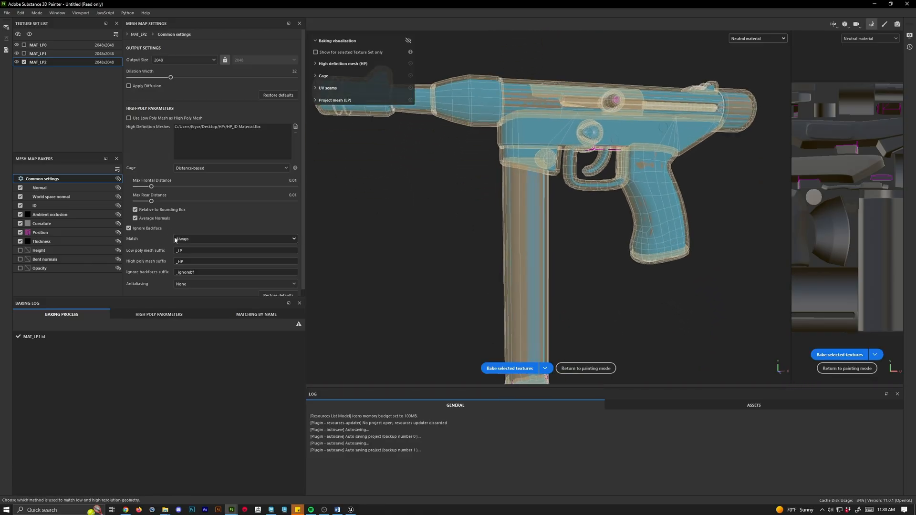
{"action": "left_click", "coordinate": [190, 239]}
{"action": "left_click", "coordinate": [192, 257]}
Set the ID baker's color source to Material Color, bake the MAT_LP2 mesh maps and return to painting mode.
{"action": "left_click", "coordinate": [38, 206]}
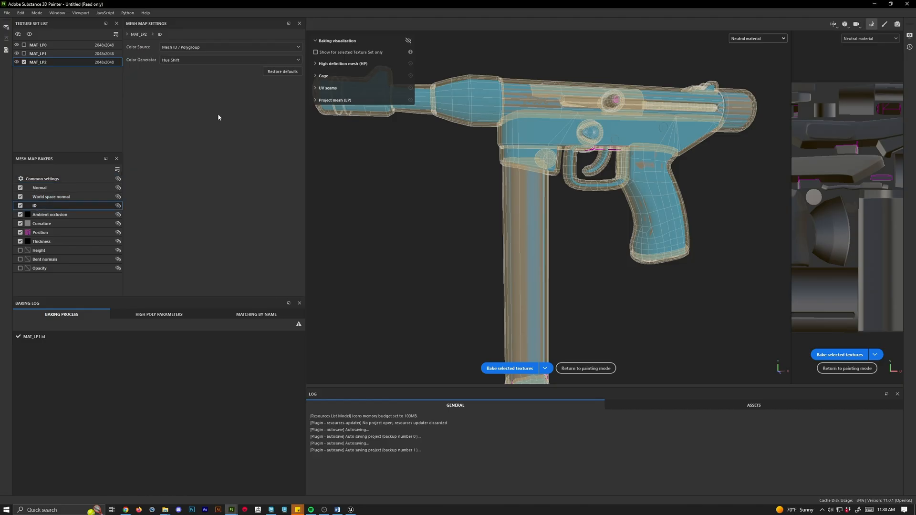
{"action": "left_click", "coordinate": [176, 47]}
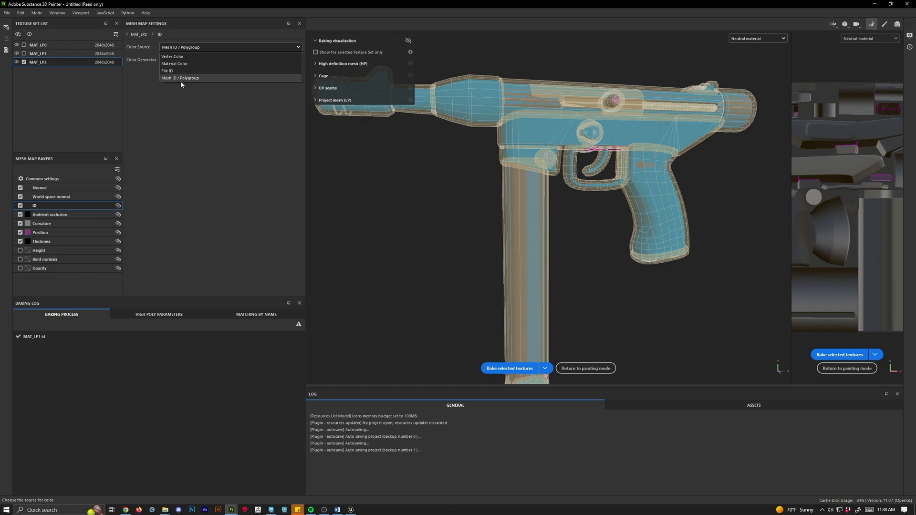
{"action": "left_click", "coordinate": [180, 67]}
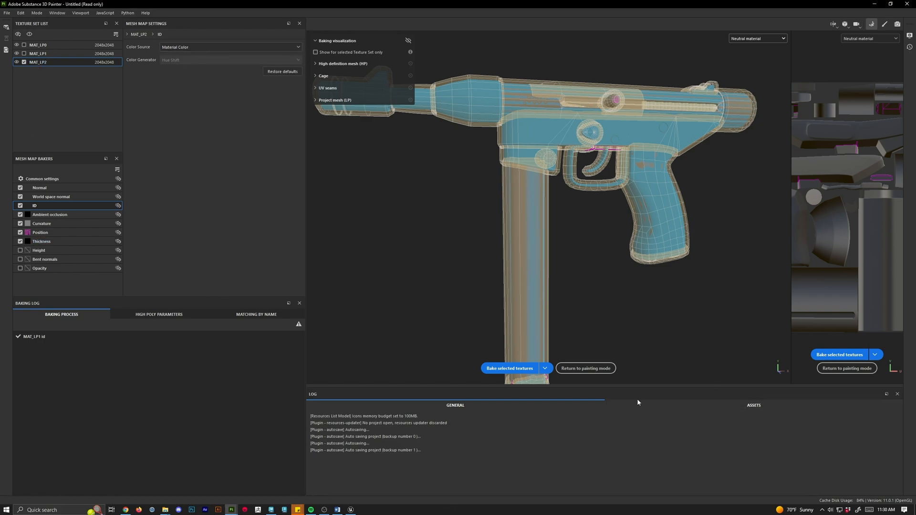
{"action": "left_click", "coordinate": [506, 370]}
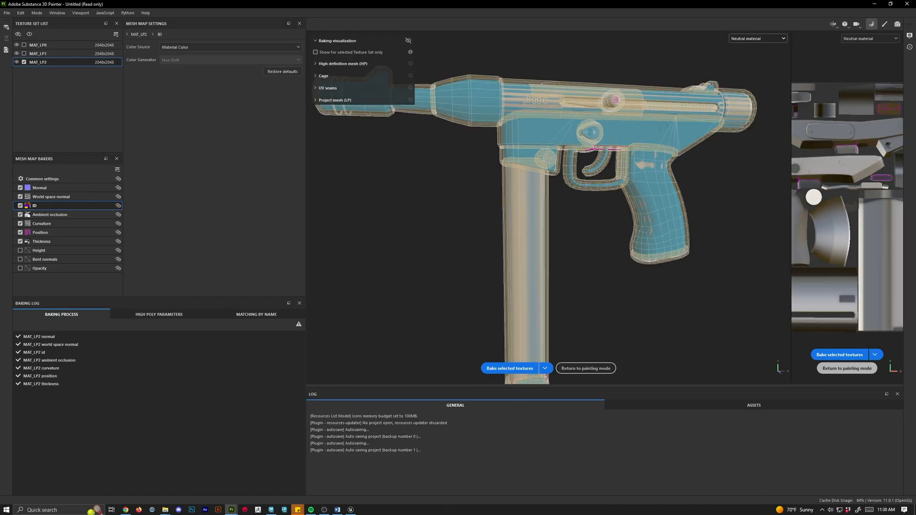
{"action": "left_click", "coordinate": [834, 371]}
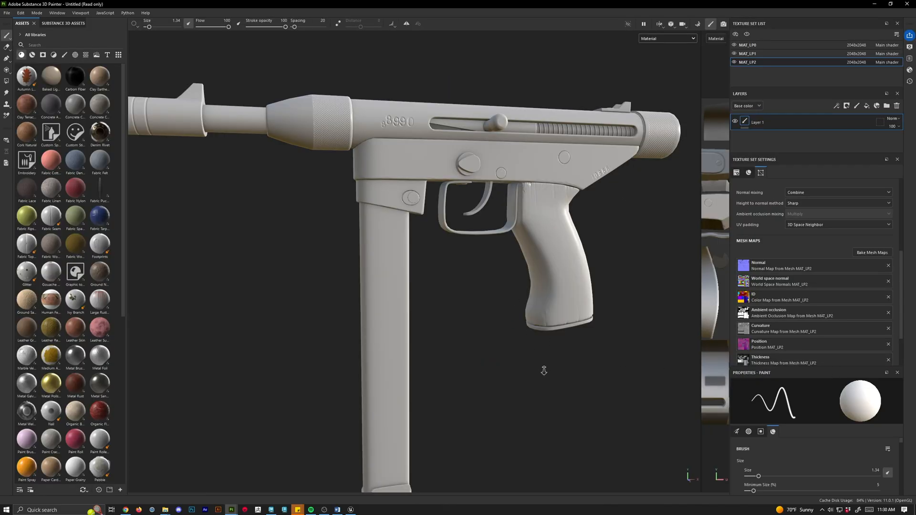
Inspect the baked detail on the MAT_LP2 gun's receiver, serial number, bolt slot and pins up close.
{"action": "scroll", "coordinate": [382, 270], "scroll_direction": "down", "scroll_amount": 2}
{"action": "scroll", "coordinate": [381, 270], "scroll_direction": "up", "scroll_amount": 5}
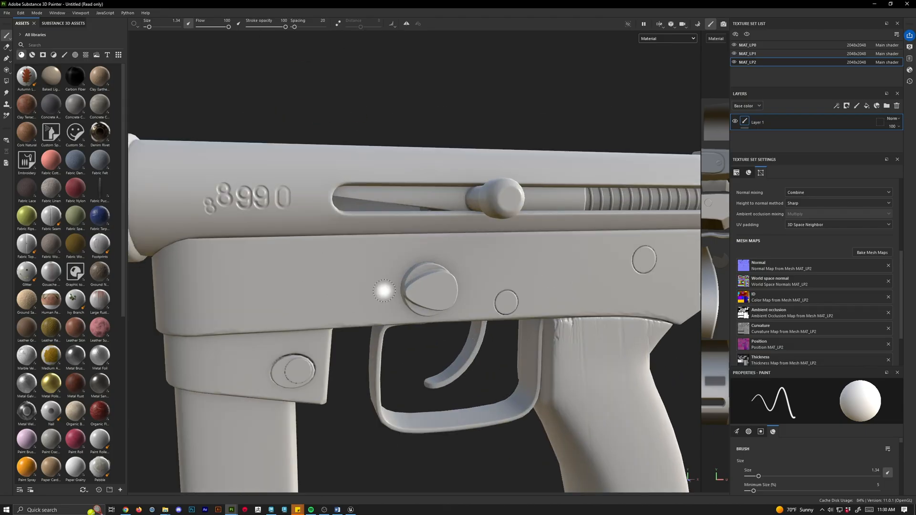
{"action": "scroll", "coordinate": [384, 291], "scroll_direction": "down", "scroll_amount": 2}
{"action": "left_click_drag", "start_coordinate": [384, 291], "coordinate": [353, 247], "text": "alt"}
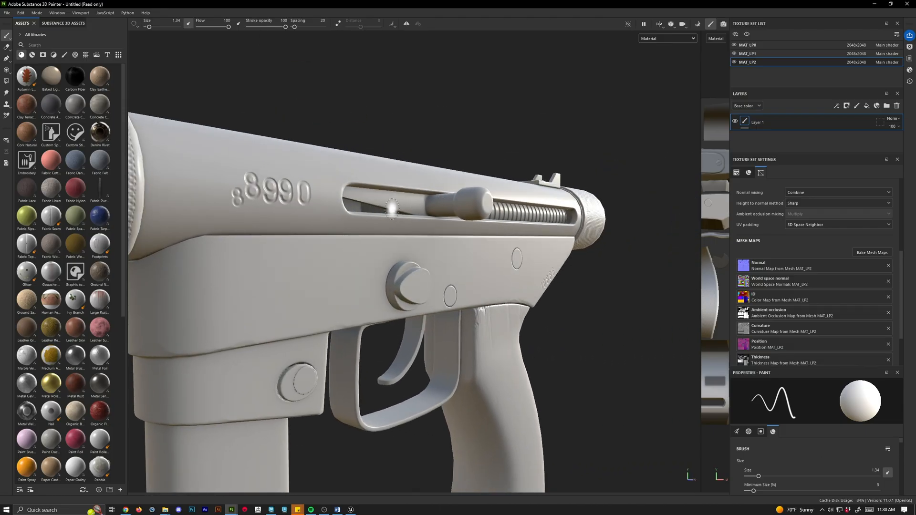
{"action": "scroll", "coordinate": [389, 305], "scroll_direction": "up", "scroll_amount": 2}
{"action": "scroll", "coordinate": [389, 270], "scroll_direction": "up", "scroll_amount": 1}
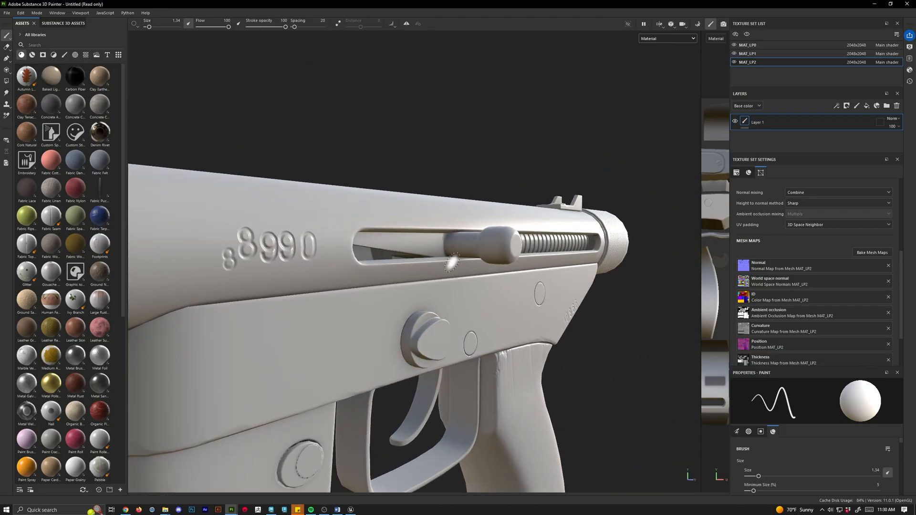
Display the ID mesh map and examine the color regions baked on the MAT_LP2 gun's parts and pins.
{"action": "key", "text": "b"}
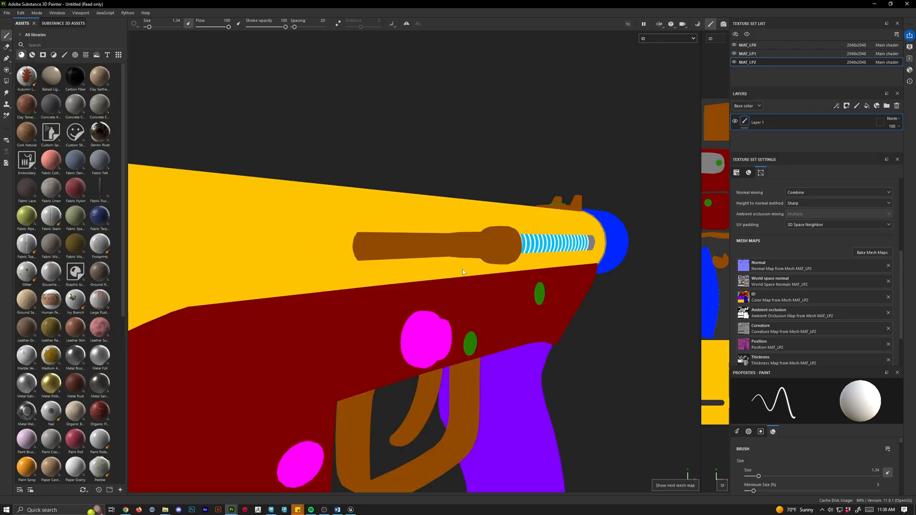
{"action": "scroll", "coordinate": [474, 253], "scroll_direction": "up", "scroll_amount": 1}
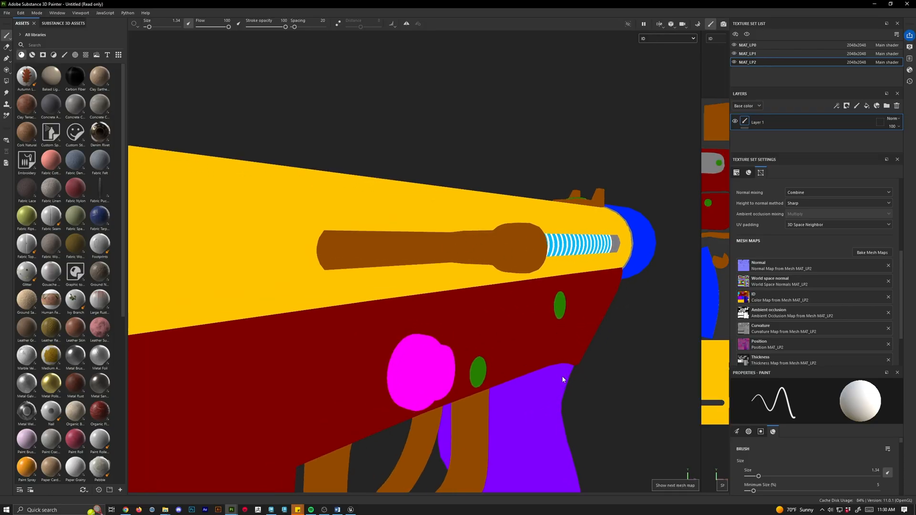
{"action": "left_click_drag", "start_coordinate": [562, 378], "coordinate": [472, 307], "text": "alt"}
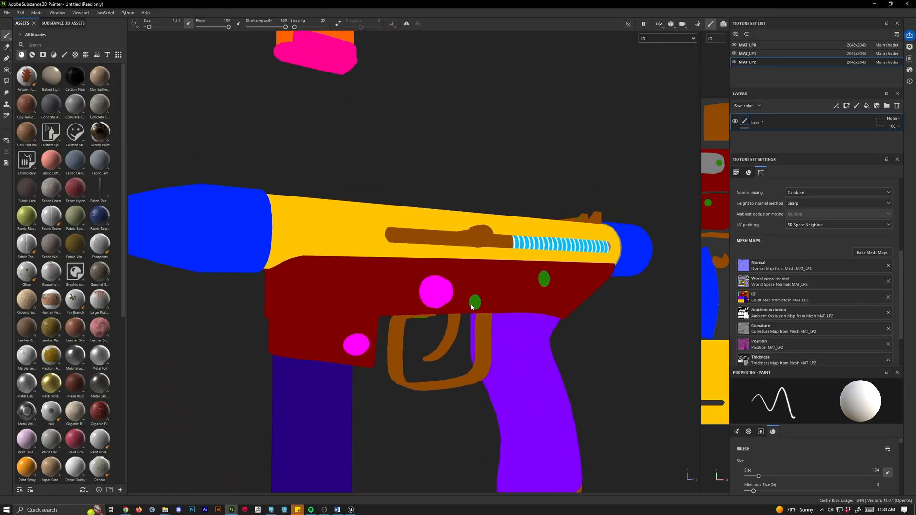
{"action": "left_click_drag", "start_coordinate": [476, 365], "coordinate": [431, 323], "text": "alt"}
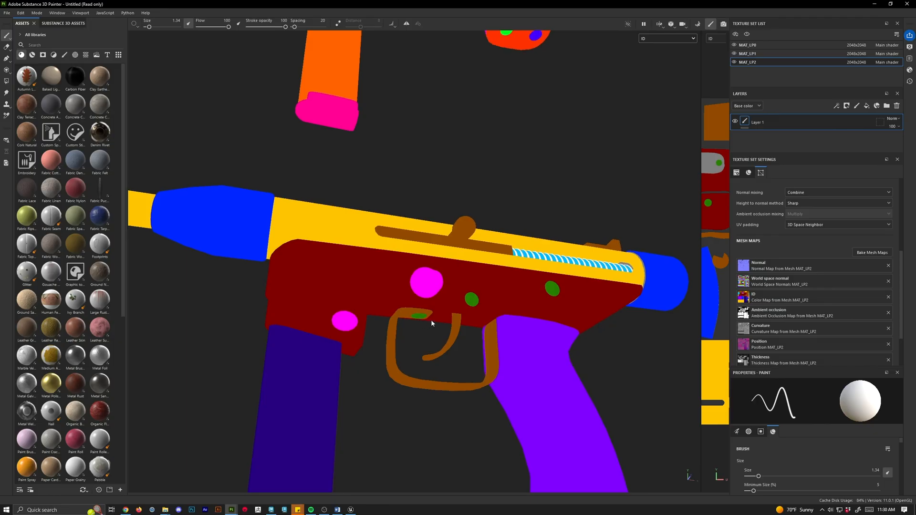
{"action": "scroll", "coordinate": [225, 253], "scroll_direction": "down", "scroll_amount": 5}
{"action": "left_click_drag", "start_coordinate": [225, 253], "coordinate": [447, 389], "text": "alt"}
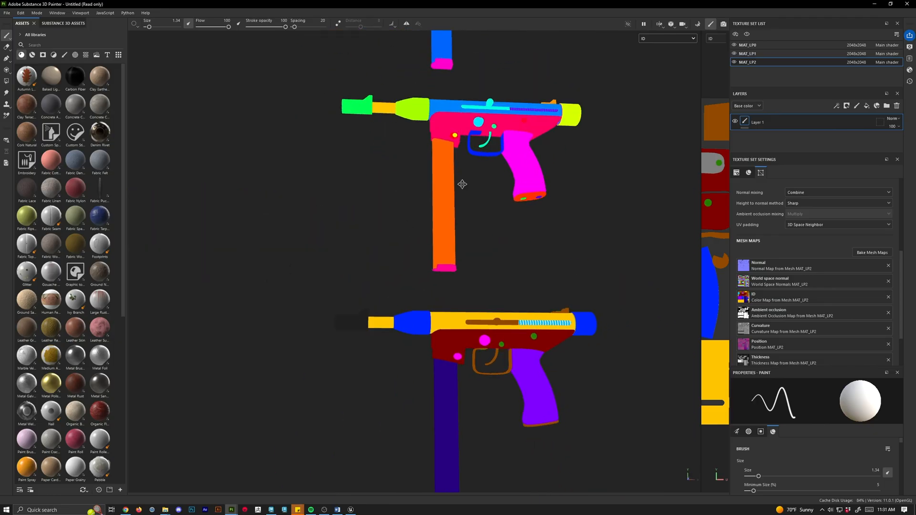
{"action": "middle_click_drag", "start_coordinate": [446, 389], "coordinate": [449, 262], "text": "alt"}
{"action": "scroll", "coordinate": [449, 263], "scroll_direction": "up", "scroll_amount": 5}
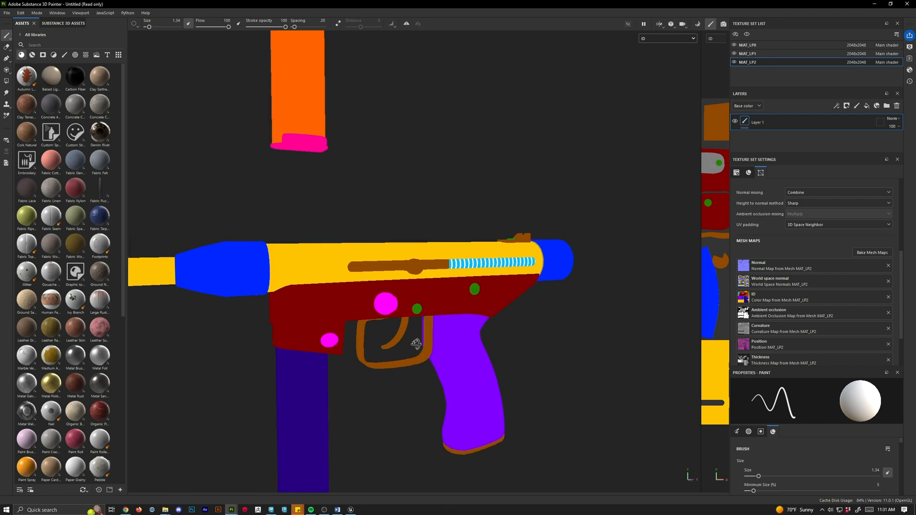
Compare the topmost gun's ID colors with those of the gun below it and return to the material view.
{"action": "scroll", "coordinate": [481, 386], "scroll_direction": "down", "scroll_amount": 5}
{"action": "middle_click_drag", "start_coordinate": [446, 193], "coordinate": [477, 430], "text": "alt"}
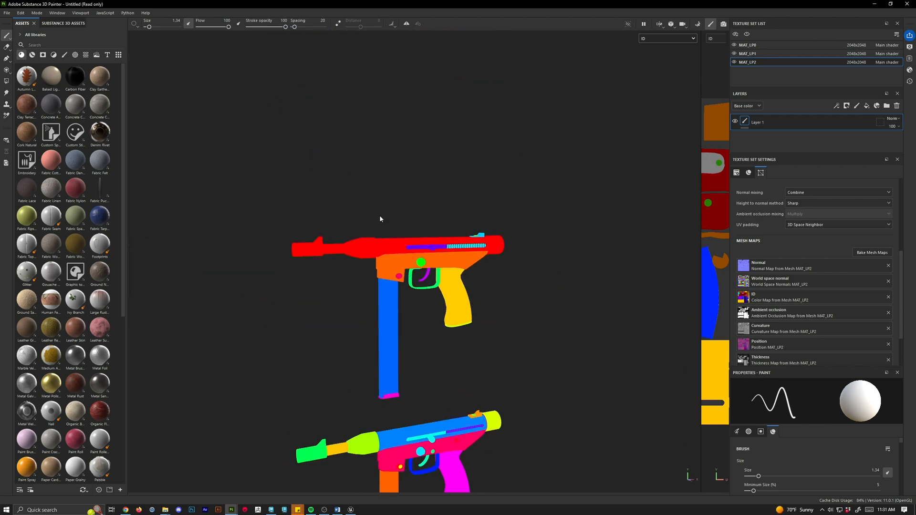
{"action": "scroll", "coordinate": [568, 158], "scroll_direction": "up", "scroll_amount": 5}
{"action": "middle_click_drag", "start_coordinate": [568, 157], "coordinate": [487, 271], "text": "alt"}
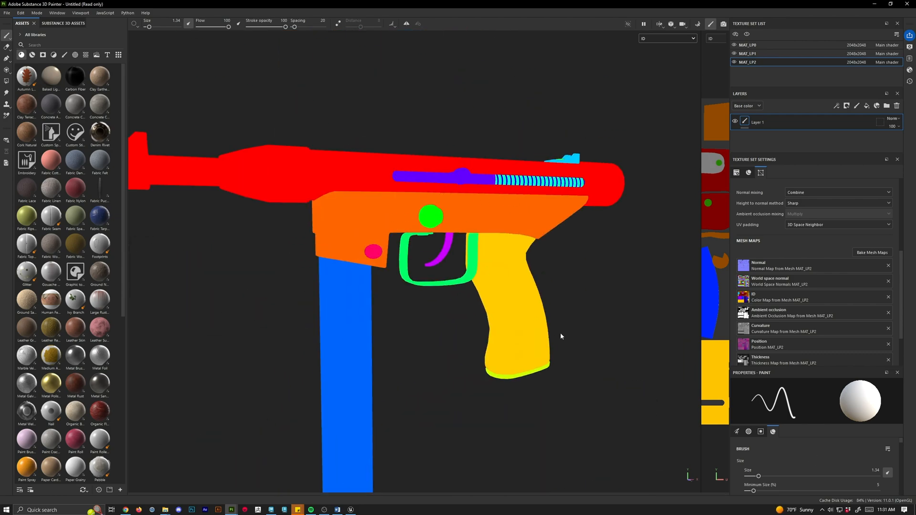
{"action": "scroll", "coordinate": [561, 336], "scroll_direction": "down", "scroll_amount": 3}
{"action": "middle_click_drag", "start_coordinate": [272, 281], "coordinate": [423, 325], "text": "alt"}
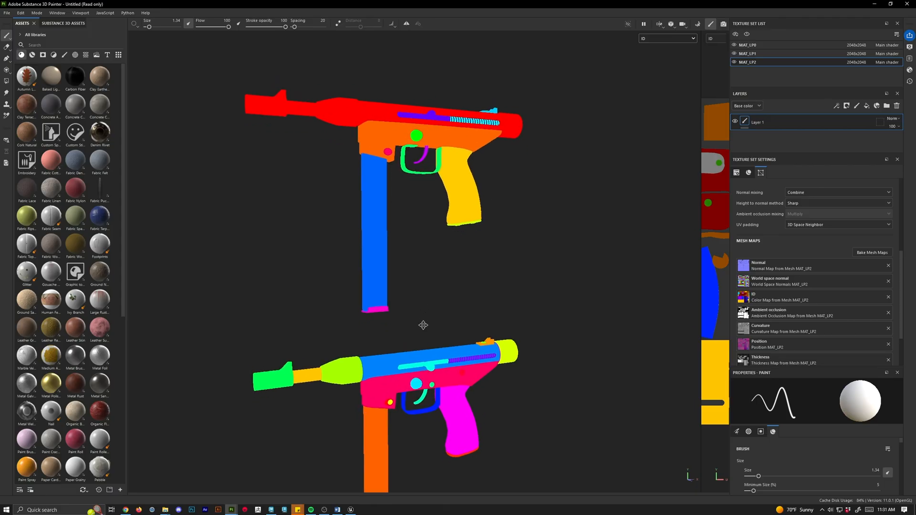
{"action": "scroll", "coordinate": [518, 226], "scroll_direction": "up", "scroll_amount": 6}
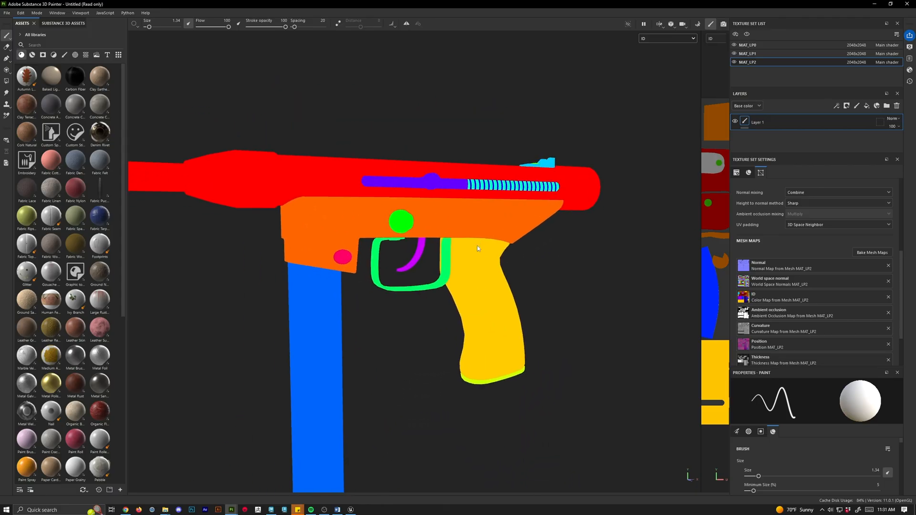
{"action": "key", "text": "m"}
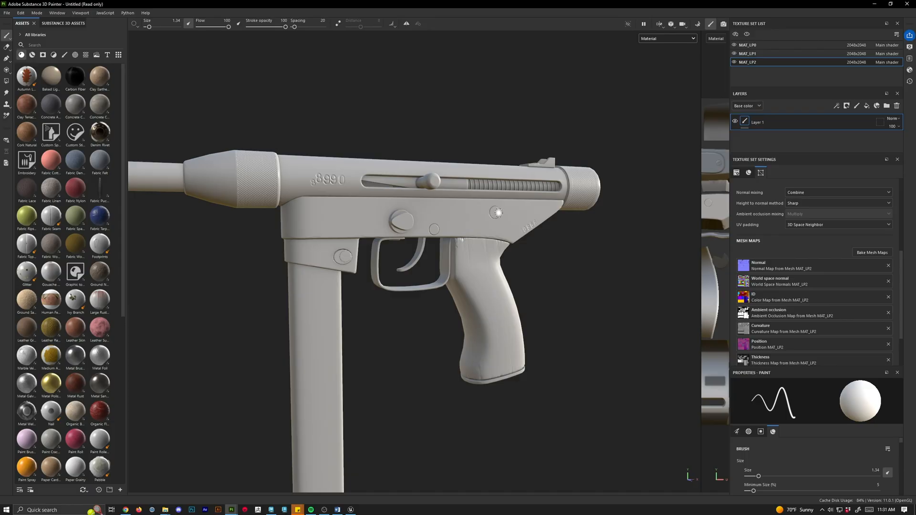
{"action": "scroll", "coordinate": [477, 305], "scroll_direction": "down", "scroll_amount": 5}
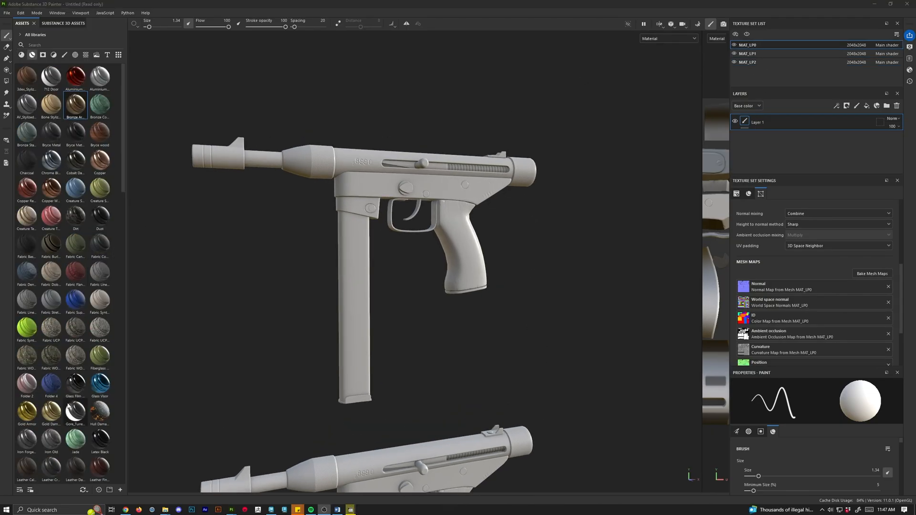
Add the Iron Forged Old smart material to MAT_LP0 with the Bronze Armor smart material above it.
{"action": "left_click_drag", "start_coordinate": [26, 439], "coordinate": [762, 138]}
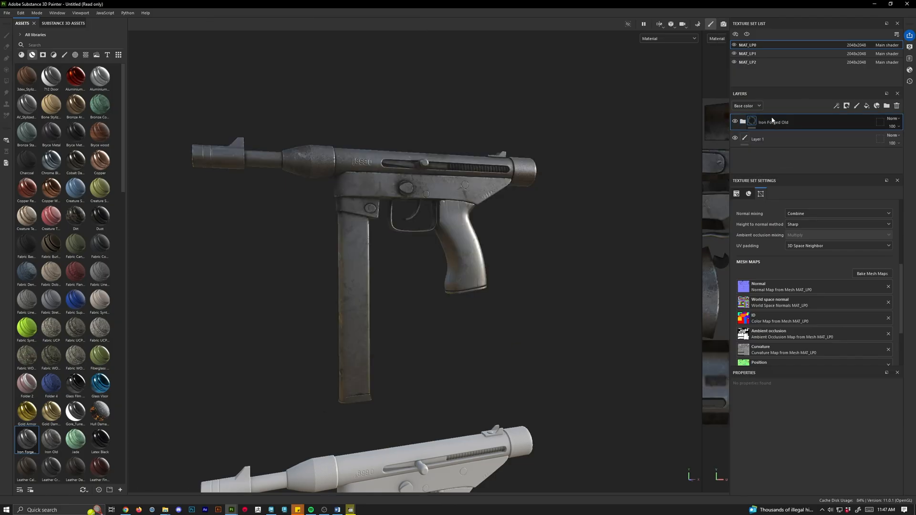
{"action": "left_click_drag", "start_coordinate": [76, 104], "coordinate": [786, 121]}
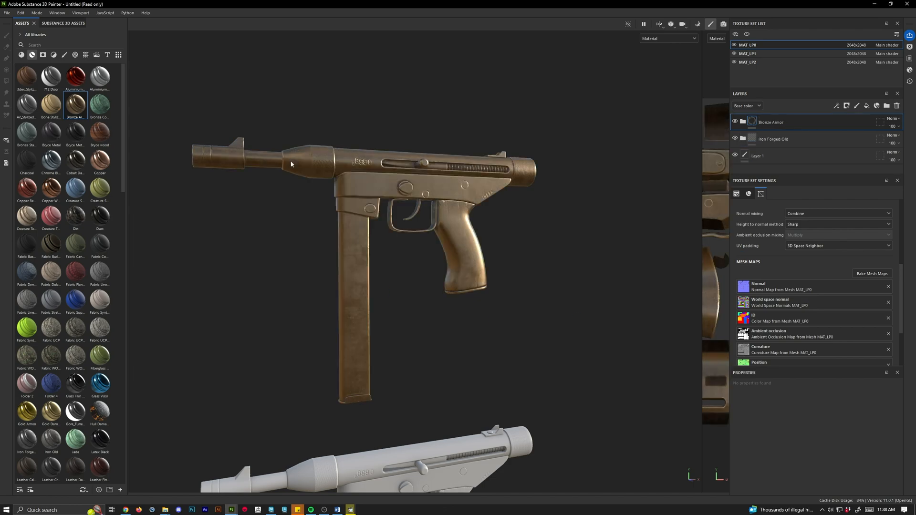
{"action": "scroll", "coordinate": [433, 282], "scroll_direction": "up", "scroll_amount": 10}
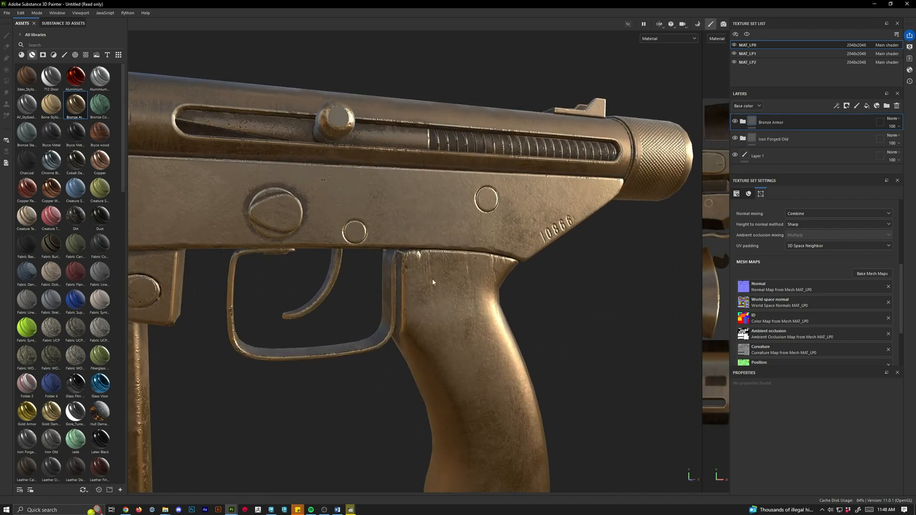
{"action": "scroll", "coordinate": [433, 283], "scroll_direction": "up", "scroll_amount": 3}
Add a mask with color selection to the Bronze Armor layer and check the ID baker's settings in baking mode.
{"action": "right_click", "coordinate": [782, 121]}
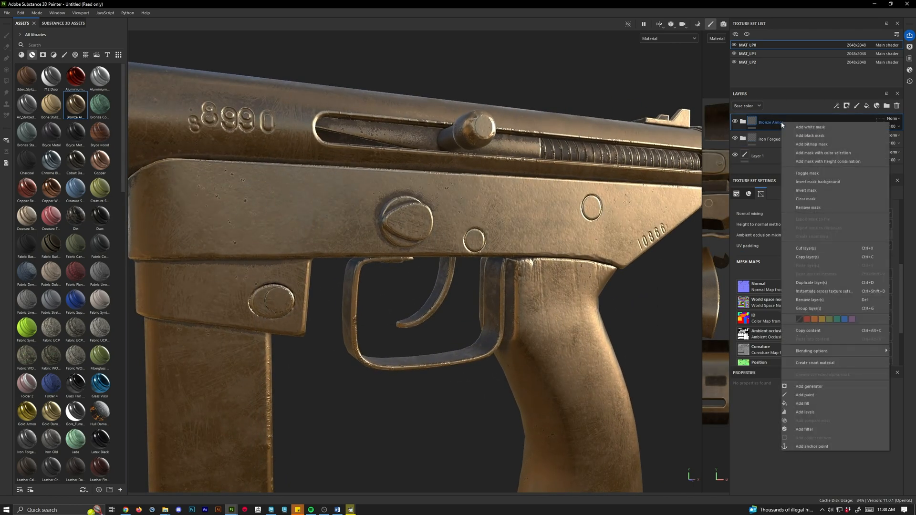
{"action": "left_click", "coordinate": [831, 153]}
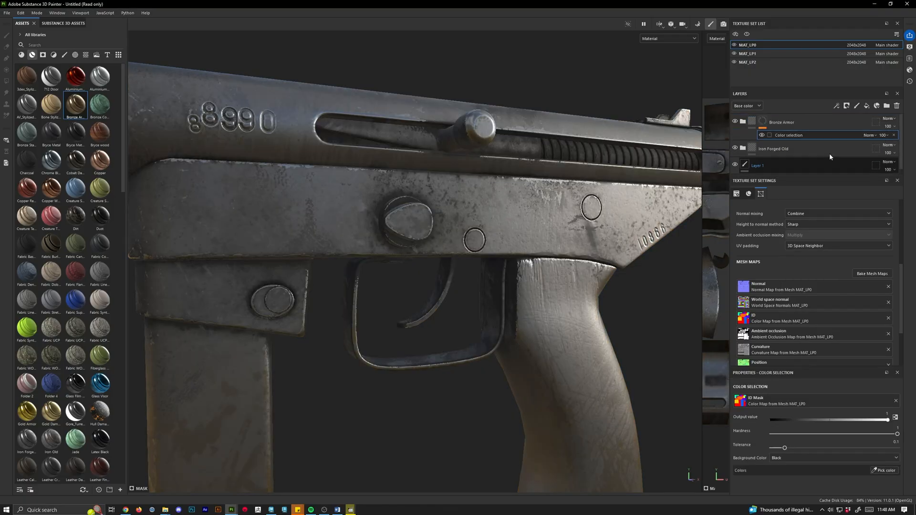
{"action": "left_click", "coordinate": [864, 275]}
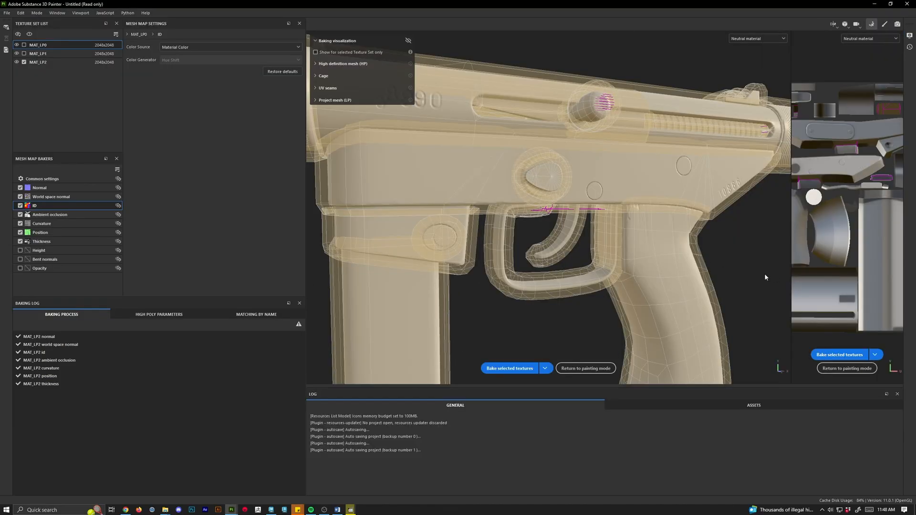
{"action": "left_click", "coordinate": [843, 372]}
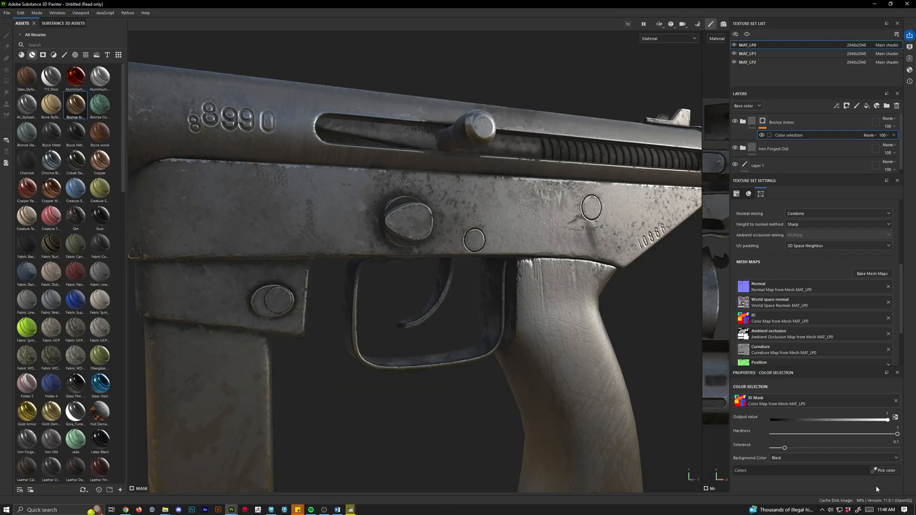
Pick the receiver's orange ID color for the color selection in the Bronze Armor mask.
{"action": "left_click", "coordinate": [885, 472]}
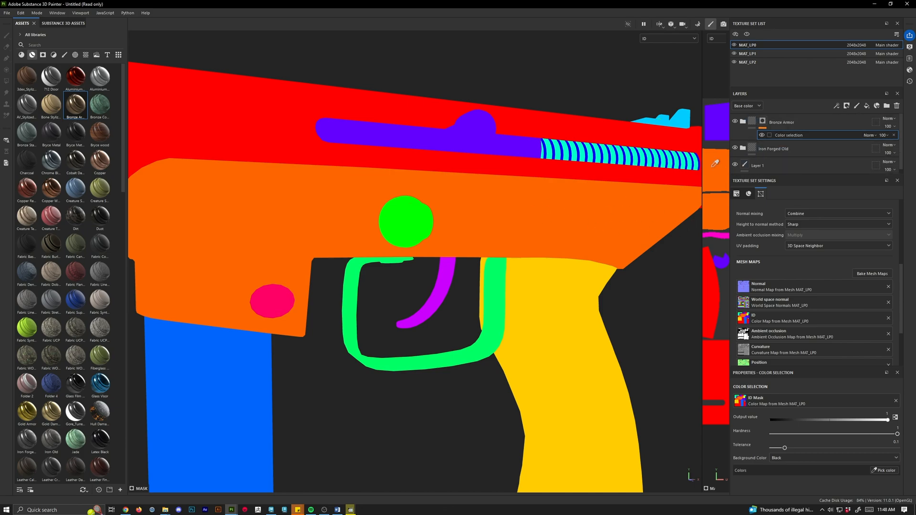
{"action": "left_click", "coordinate": [526, 206]}
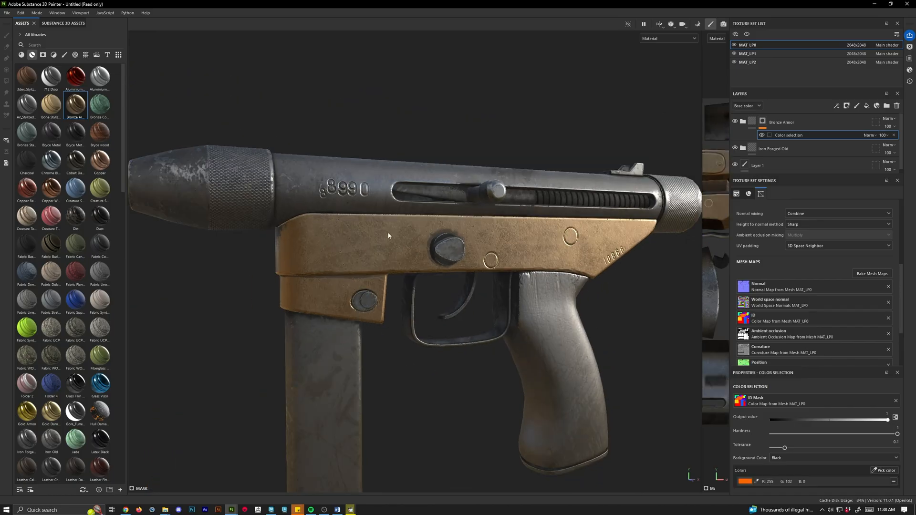
{"action": "left_click_drag", "start_coordinate": [388, 236], "coordinate": [358, 264], "text": "alt"}
{"action": "middle_click_drag", "start_coordinate": [549, 244], "coordinate": [430, 230], "text": "alt"}
{"action": "left_click_drag", "start_coordinate": [429, 230], "coordinate": [428, 223], "text": "alt+shift"}
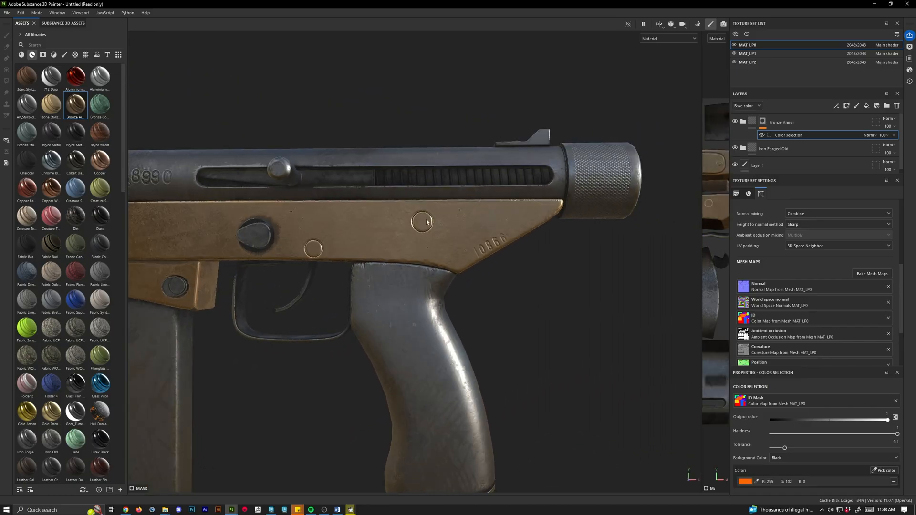
Inspect the masked receiver and its round pins under rotated environment lighting, and undo the orange color pick.
{"action": "middle_click_drag", "start_coordinate": [330, 274], "coordinate": [503, 274], "text": "alt"}
{"action": "left_click_drag", "start_coordinate": [503, 274], "coordinate": [544, 282], "text": "alt"}
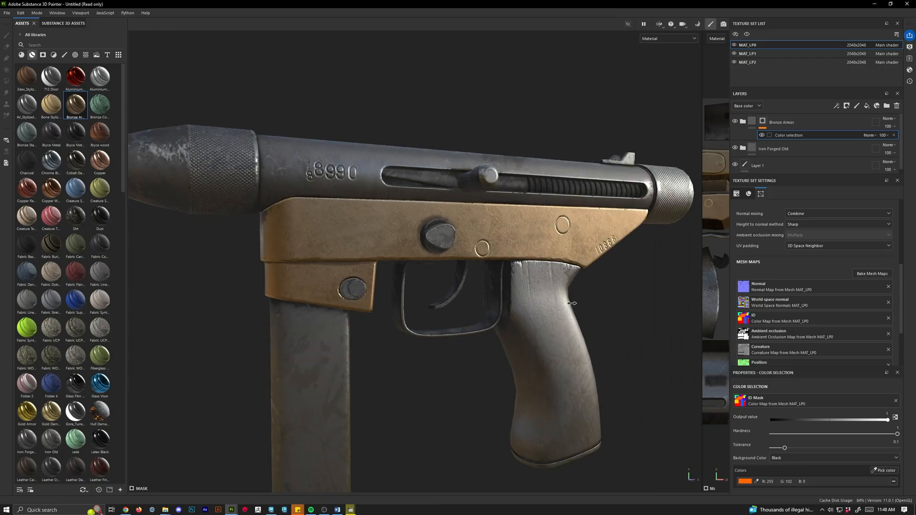
{"action": "right_click_drag", "start_coordinate": [545, 282], "coordinate": [571, 282], "text": "shift"}
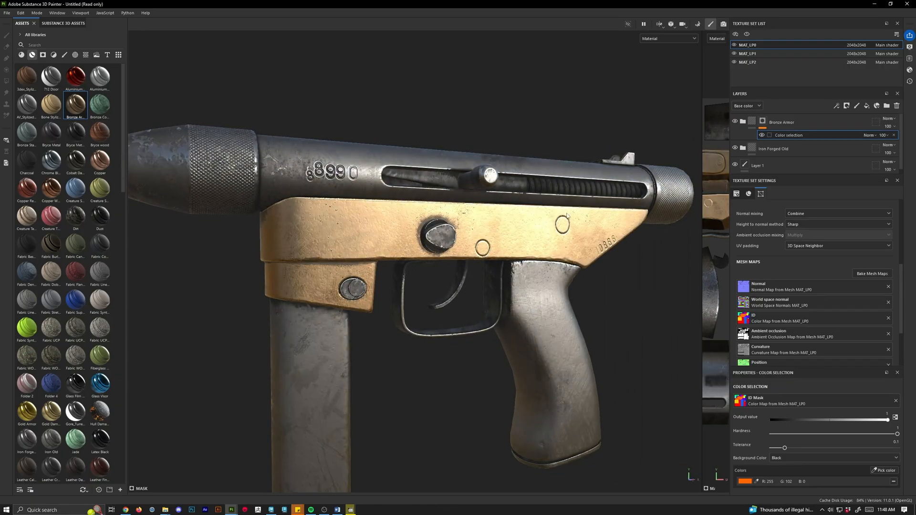
{"action": "scroll", "coordinate": [503, 251], "scroll_direction": "up", "scroll_amount": 3}
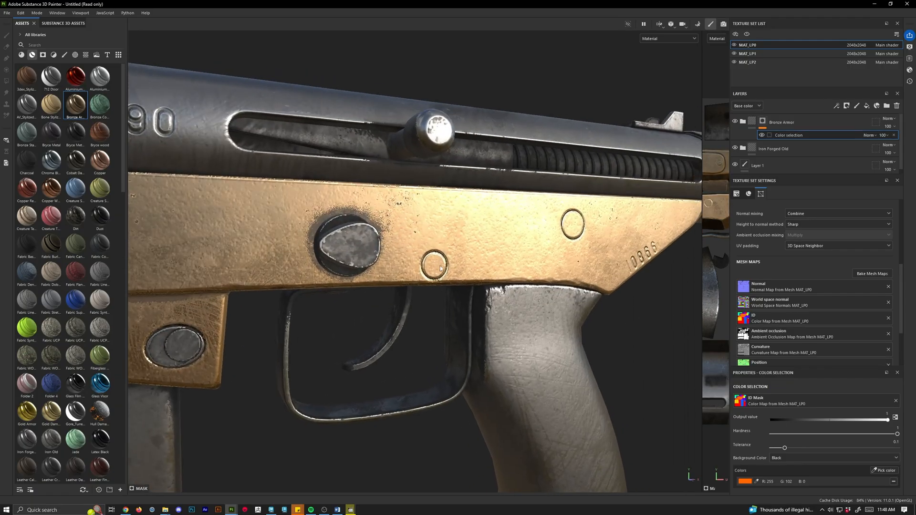
{"action": "left_click_drag", "start_coordinate": [575, 231], "coordinate": [523, 241], "text": "alt"}
{"action": "key", "text": "ctrl+z"}
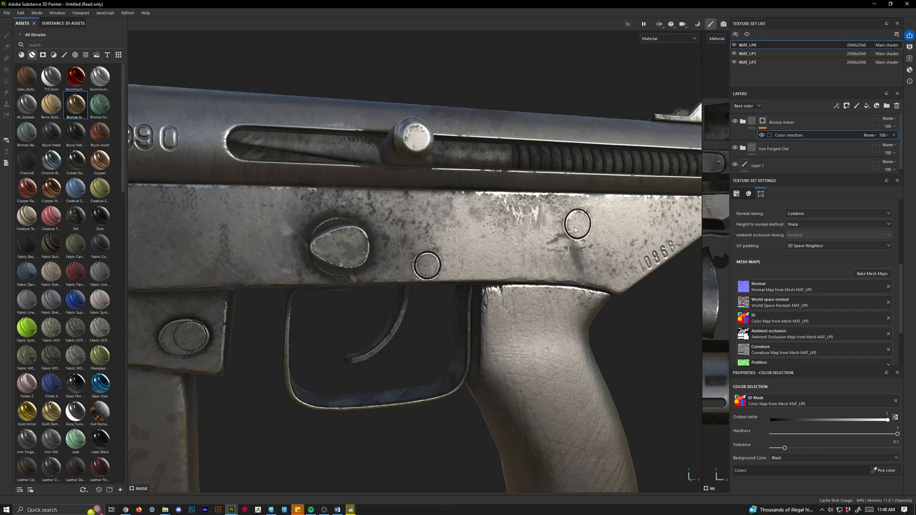
Add a paint effect to the Bronze Armor mask and activate the Paint brush.
{"action": "right_click", "coordinate": [777, 136]}
{"action": "left_click", "coordinate": [800, 245]}
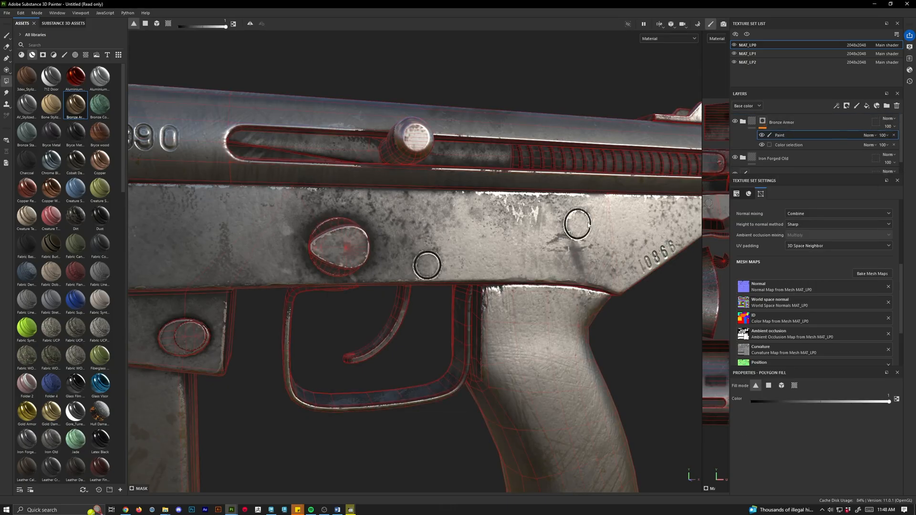
{"action": "left_click", "coordinate": [6, 35]}
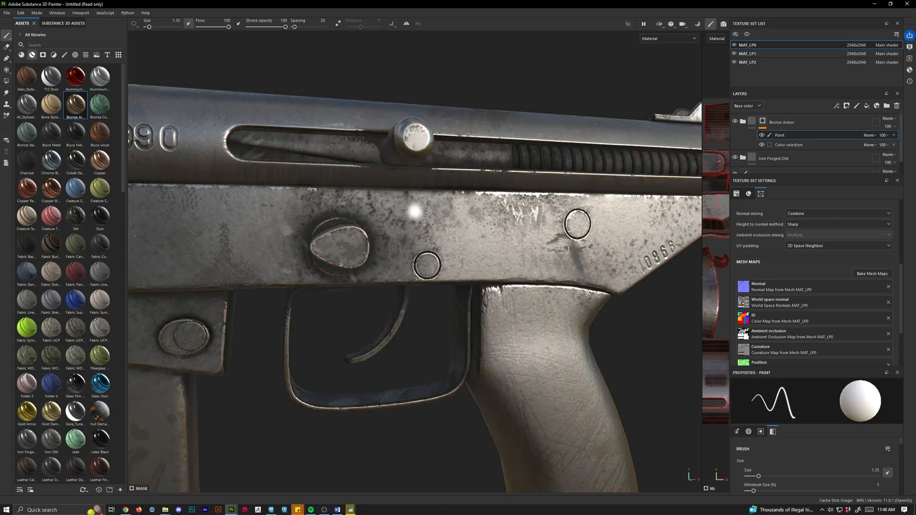
Try brushing Bronze Armor by hand onto the receiver's two round pins and undo the strokes.
{"action": "left_click", "coordinate": [428, 266]}
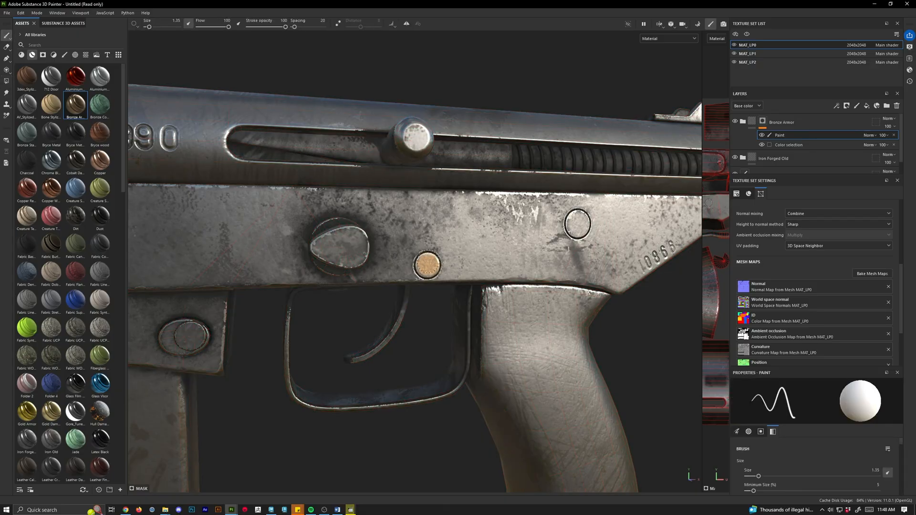
{"action": "left_click", "coordinate": [578, 224]}
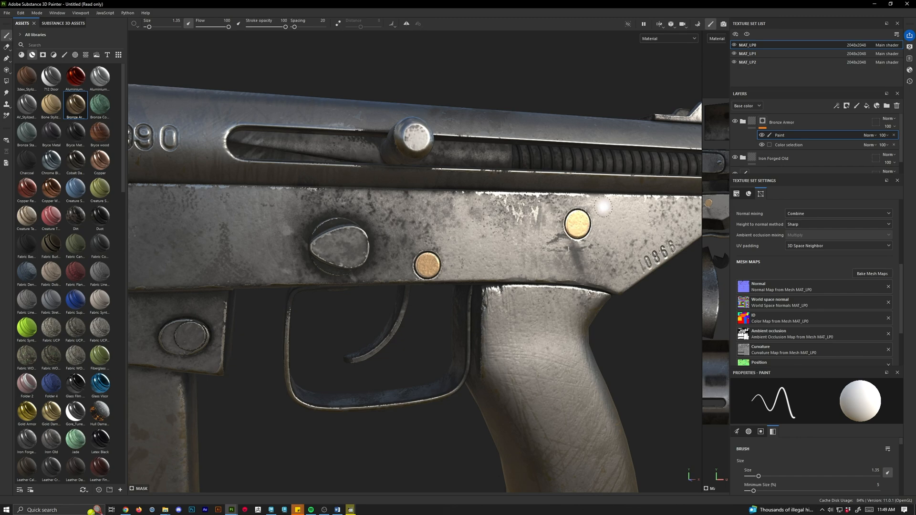
{"action": "left_click_drag", "start_coordinate": [596, 207], "coordinate": [605, 232]}
{"action": "key", "text": "ctrl+z"}
{"action": "key", "text": "ctrl+z"}
{"action": "key", "text": "ctrl+z"}
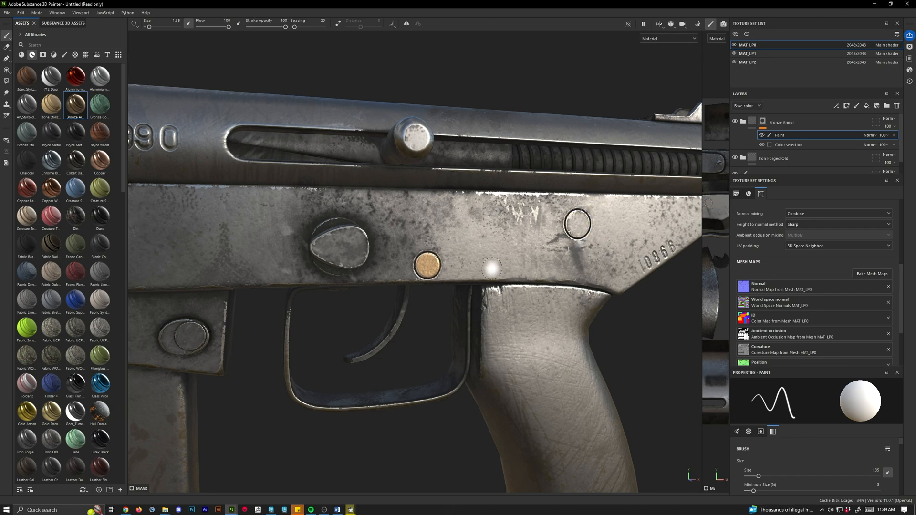
Reveal Bronze Armor on the receiver triangle around the rear round pin using Polygon Fill in triangle mode.
{"action": "scroll", "coordinate": [420, 246], "scroll_direction": "up", "scroll_amount": 2}
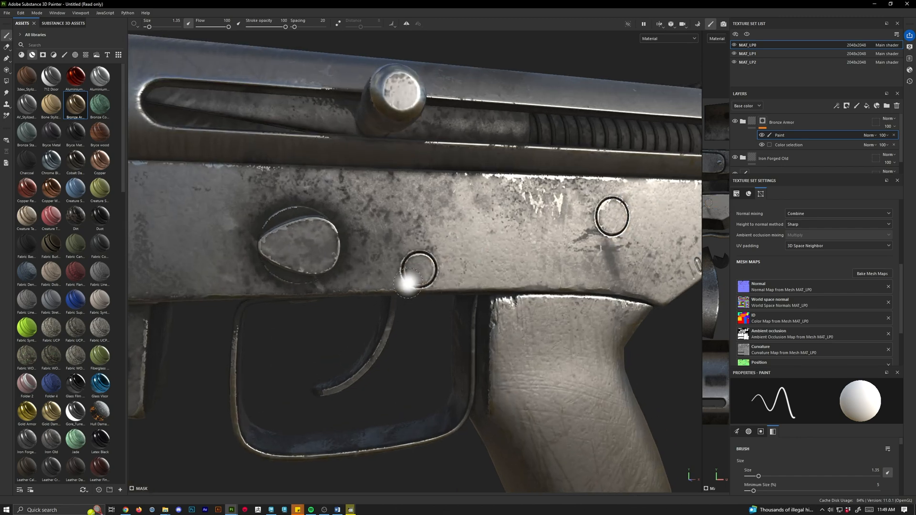
{"action": "left_click", "coordinate": [6, 70]}
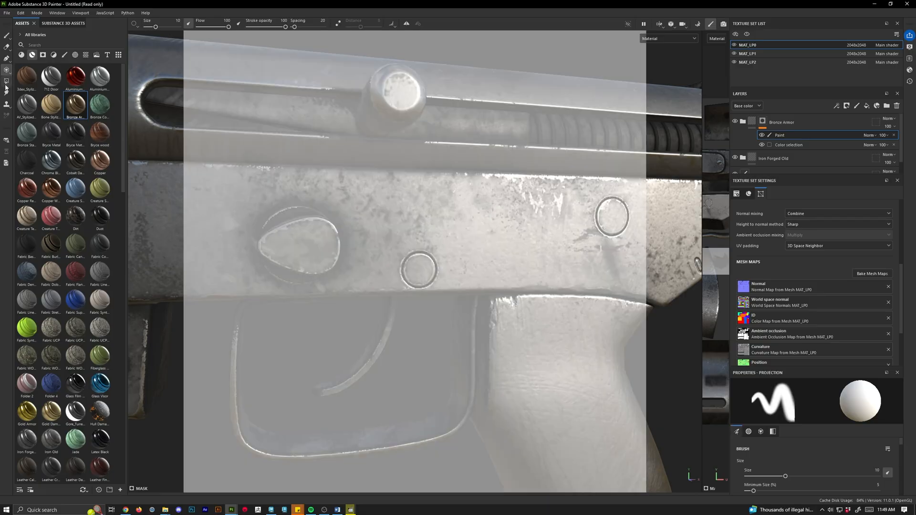
{"action": "left_click", "coordinate": [6, 81]}
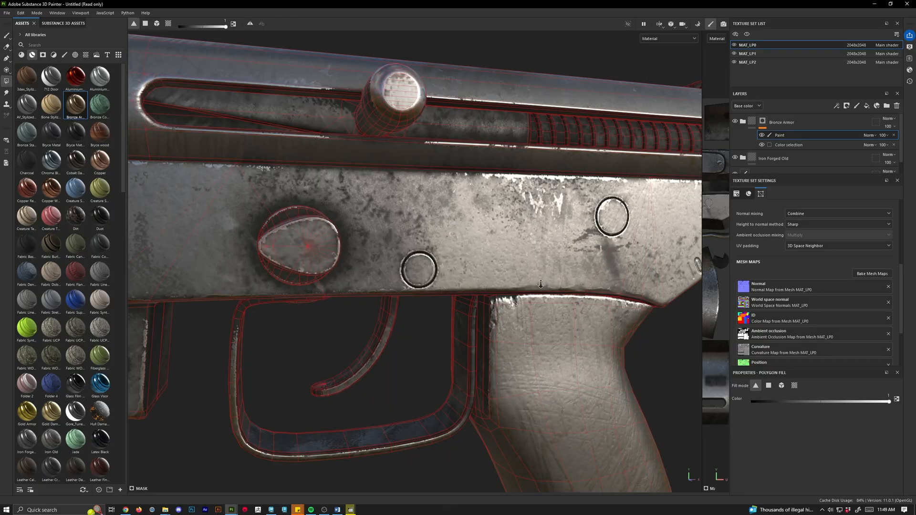
{"action": "right_click_drag", "start_coordinate": [540, 284], "coordinate": [615, 268], "text": "alt"}
{"action": "middle_click_drag", "start_coordinate": [616, 267], "coordinate": [454, 220], "text": "alt"}
{"action": "left_click_drag", "start_coordinate": [453, 220], "coordinate": [395, 203], "text": "alt"}
{"action": "left_click", "coordinate": [396, 203]}
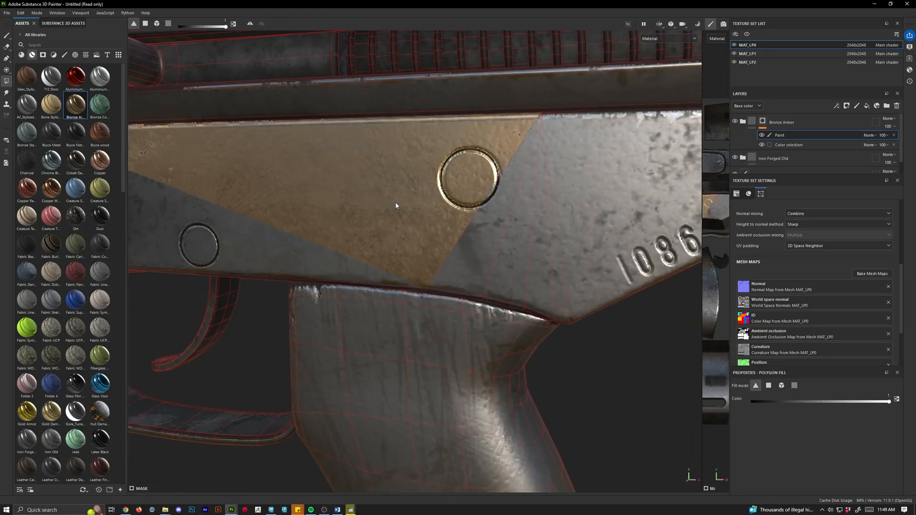
Try extending Bronze Armor to the adjoining receiver triangle around the front round pin, and undo both polygon fills.
{"action": "right_click_drag", "start_coordinate": [494, 263], "coordinate": [425, 256], "text": "alt"}
{"action": "left_click", "coordinate": [303, 242]}
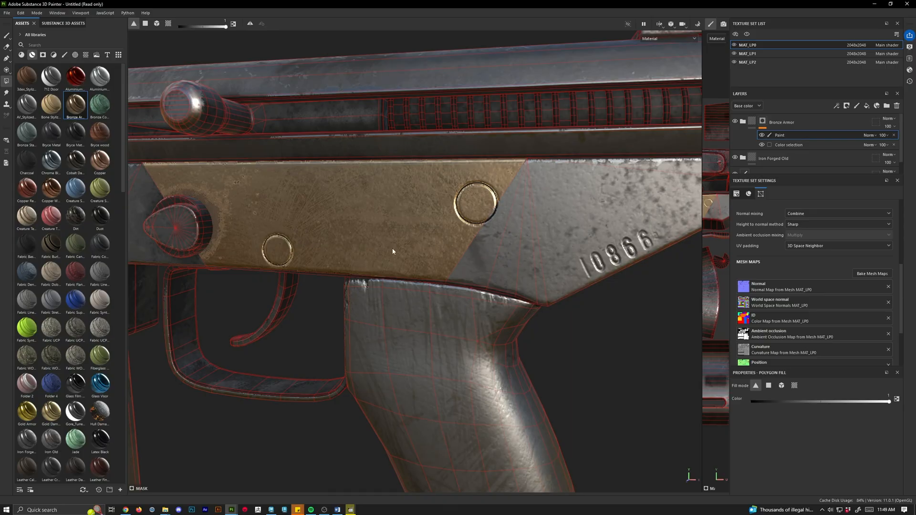
{"action": "left_click_drag", "start_coordinate": [393, 251], "coordinate": [430, 255], "text": "alt"}
{"action": "right_click_drag", "start_coordinate": [508, 222], "coordinate": [464, 210], "text": "alt"}
{"action": "key", "text": "ctrl+z"}
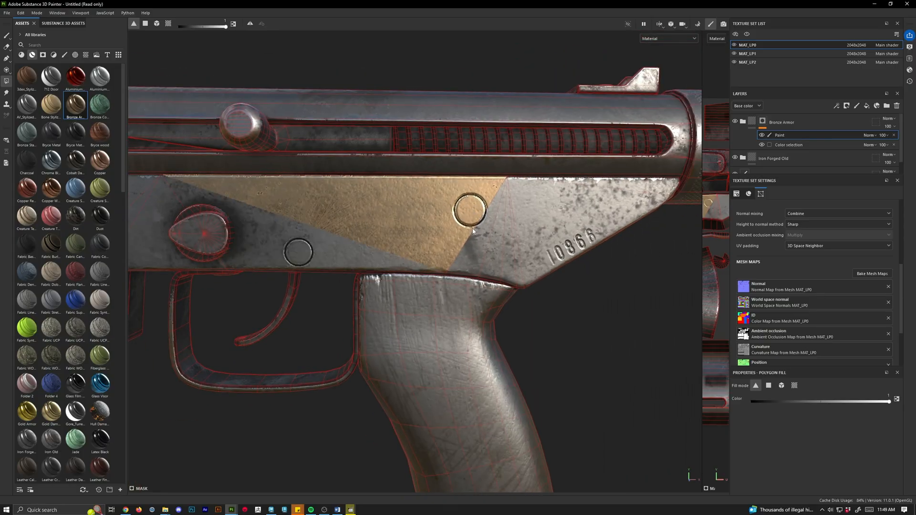
{"action": "key", "text": "ctrl+z"}
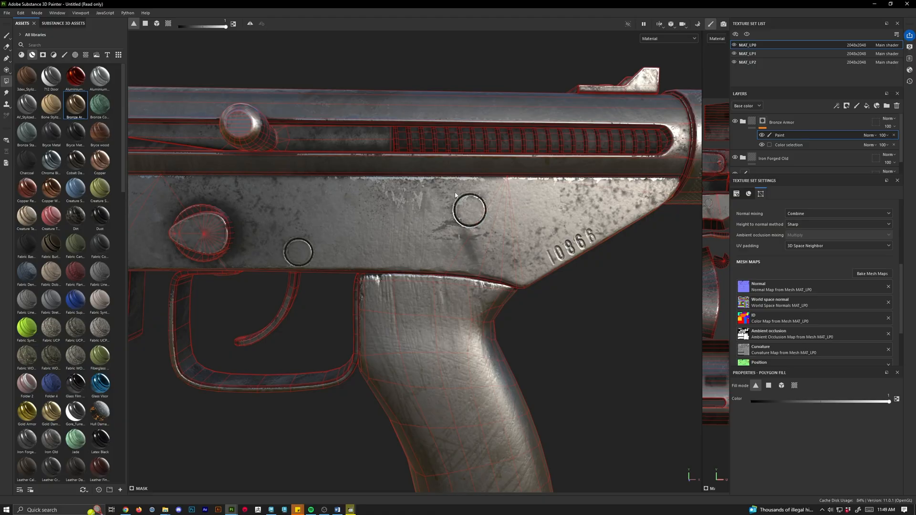
In the MAT_LP1 texture set, apply the Iron Forged Old smart material and add Bronze Armor above it.
{"action": "left_click_drag", "start_coordinate": [486, 271], "coordinate": [362, 257], "text": "alt"}
{"action": "left_click_drag", "start_coordinate": [433, 296], "coordinate": [476, 324], "text": "alt"}
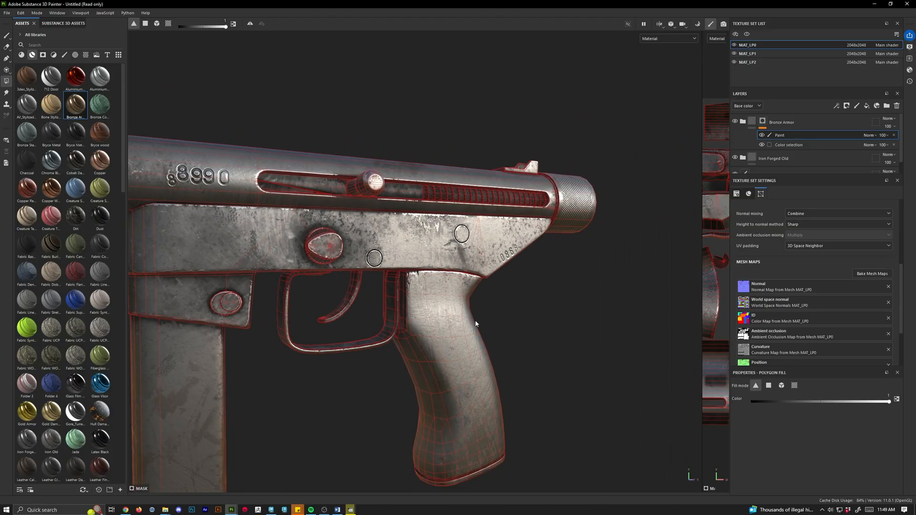
{"action": "left_click_drag", "start_coordinate": [485, 373], "coordinate": [473, 337], "text": "alt"}
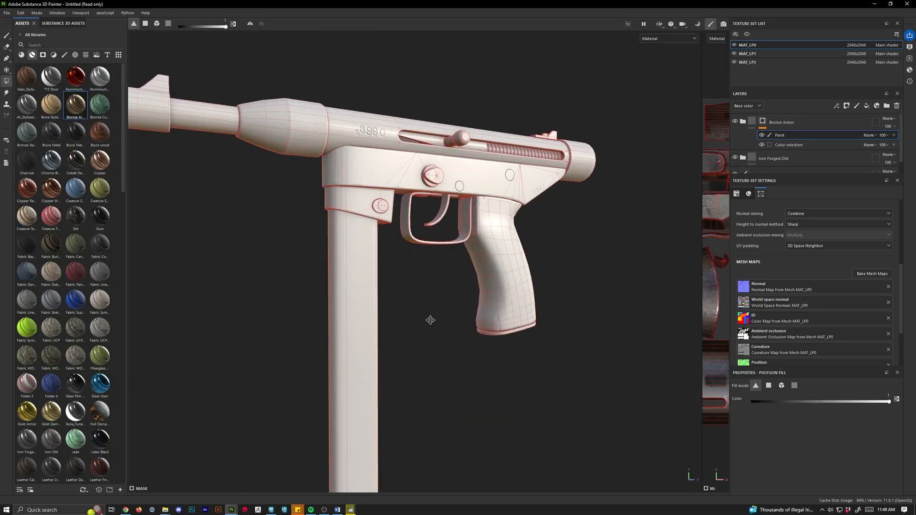
{"action": "left_click_drag", "start_coordinate": [430, 319], "coordinate": [509, 237], "text": "alt"}
{"action": "scroll", "coordinate": [530, 235], "scroll_direction": "up", "scroll_amount": 5}
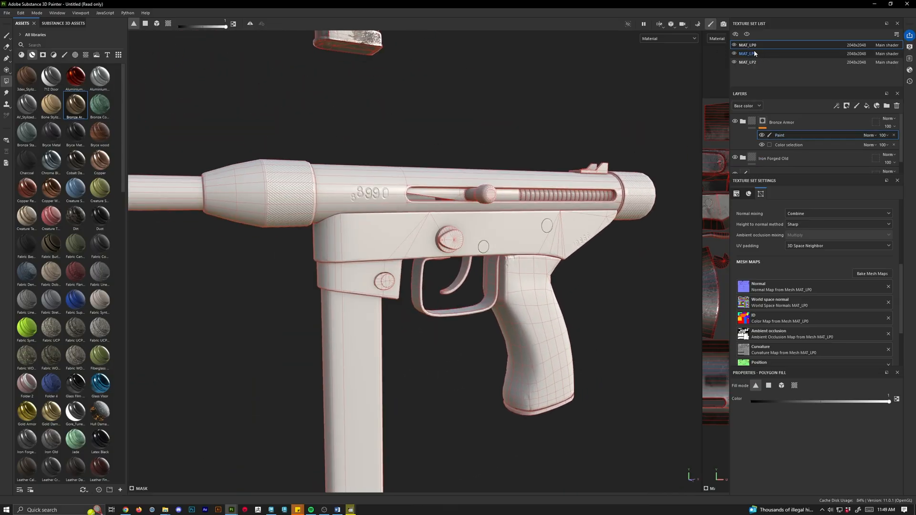
{"action": "left_click", "coordinate": [755, 54]}
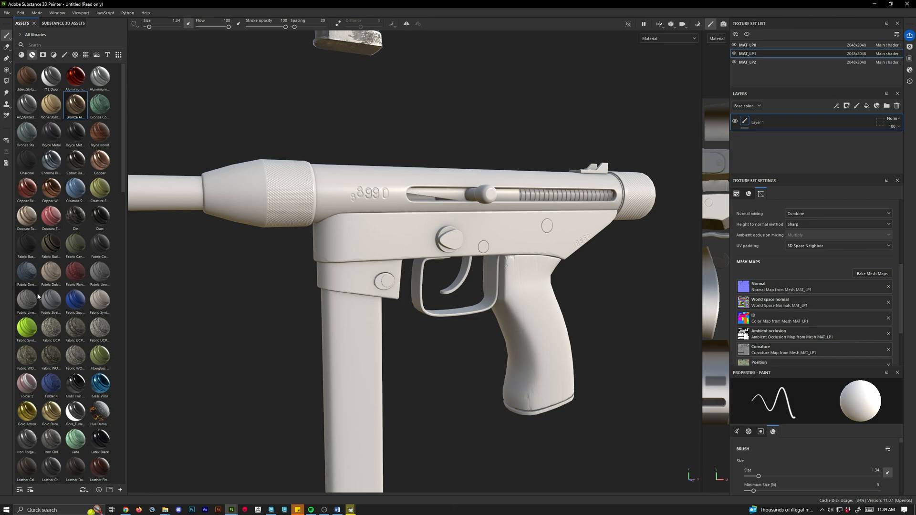
{"action": "left_click_drag", "start_coordinate": [27, 438], "coordinate": [790, 120]}
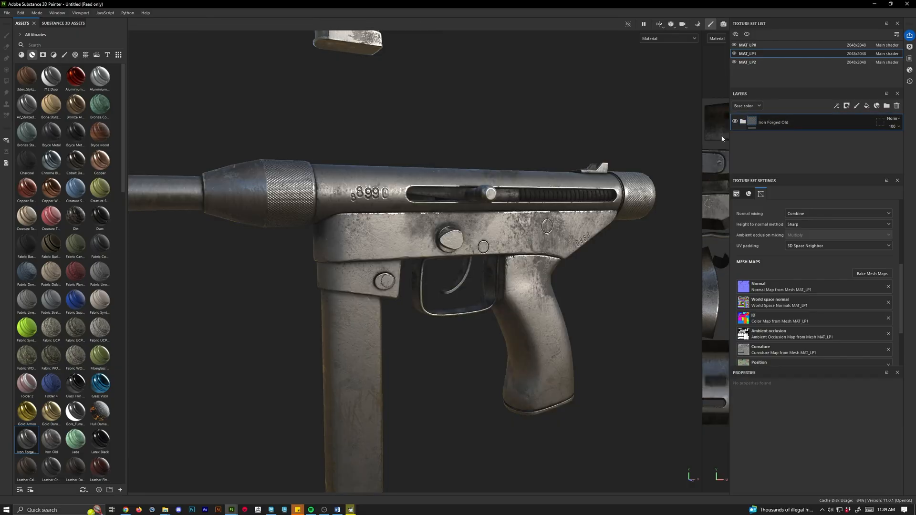
{"action": "left_click_drag", "start_coordinate": [75, 106], "coordinate": [781, 122]}
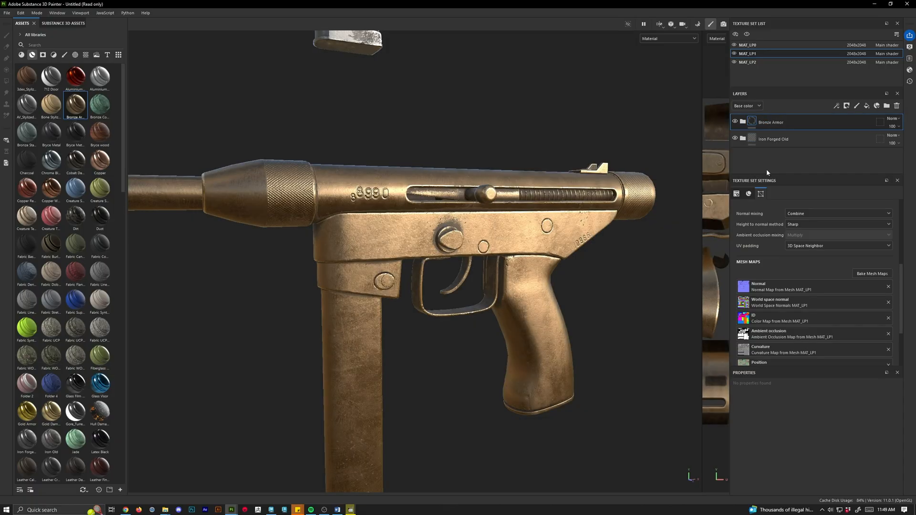
Mask Bronze Armor by color selection, picking the green and red ID colors of the receiver's two round pins.
{"action": "scroll", "coordinate": [408, 272], "scroll_direction": "up", "scroll_amount": 3}
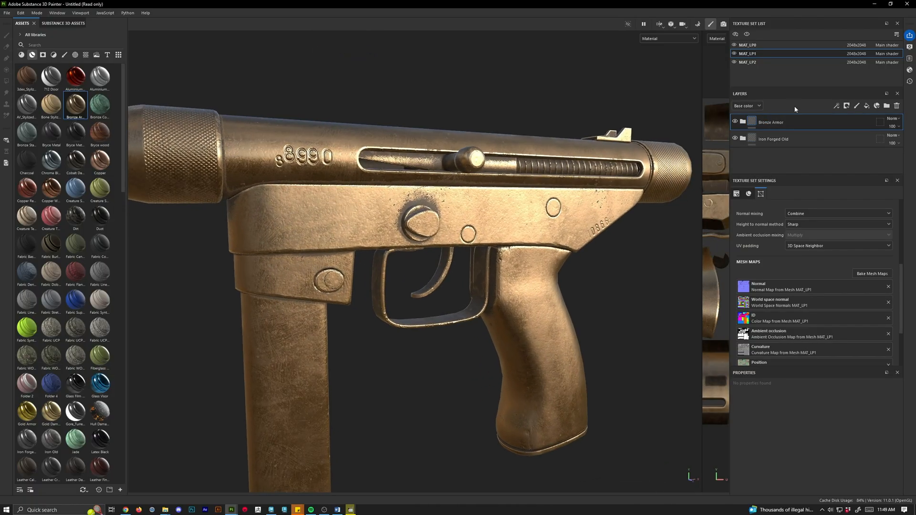
{"action": "right_click", "coordinate": [775, 121]}
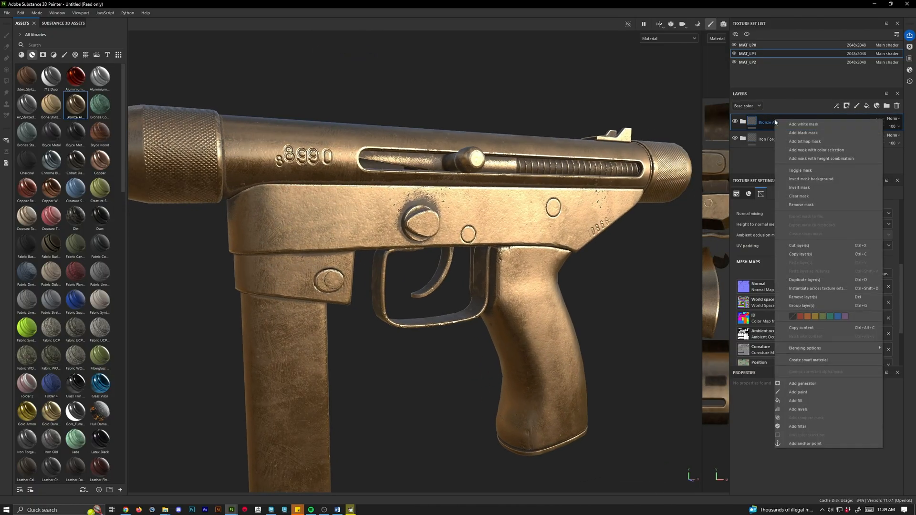
{"action": "left_click", "coordinate": [818, 150]}
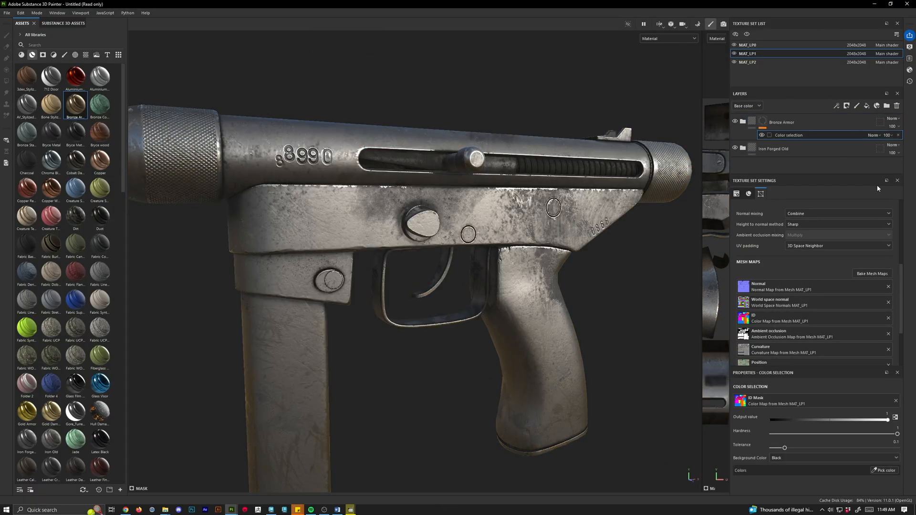
{"action": "left_click", "coordinate": [884, 472]}
{"action": "left_click", "coordinate": [471, 237]}
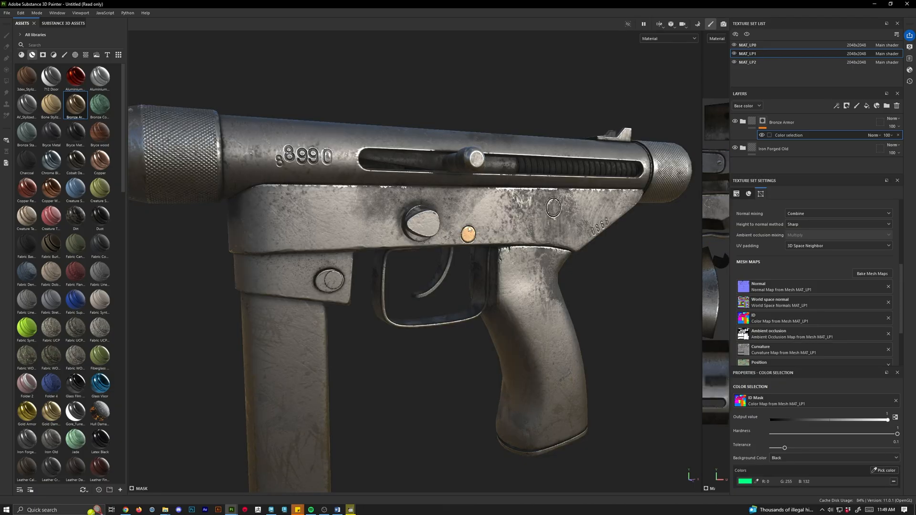
{"action": "left_click_drag", "start_coordinate": [469, 230], "coordinate": [482, 292], "text": "alt"}
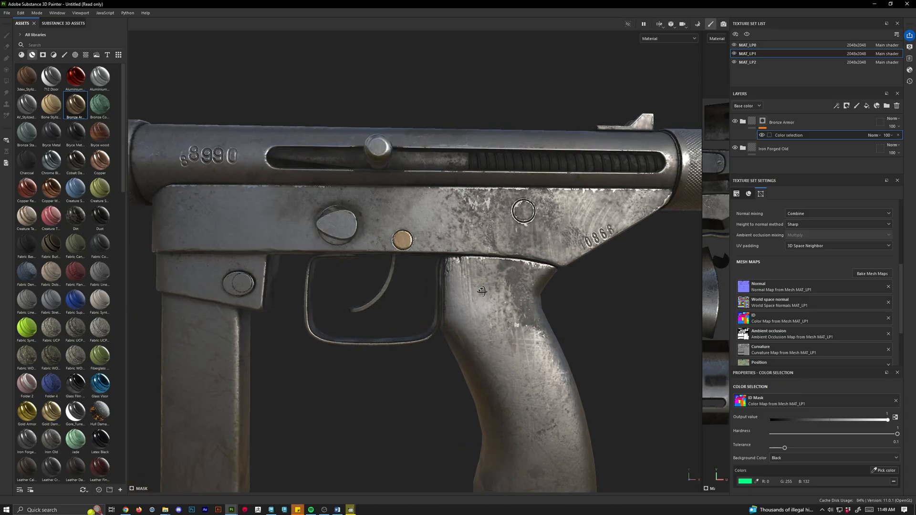
{"action": "left_click", "coordinate": [879, 471]}
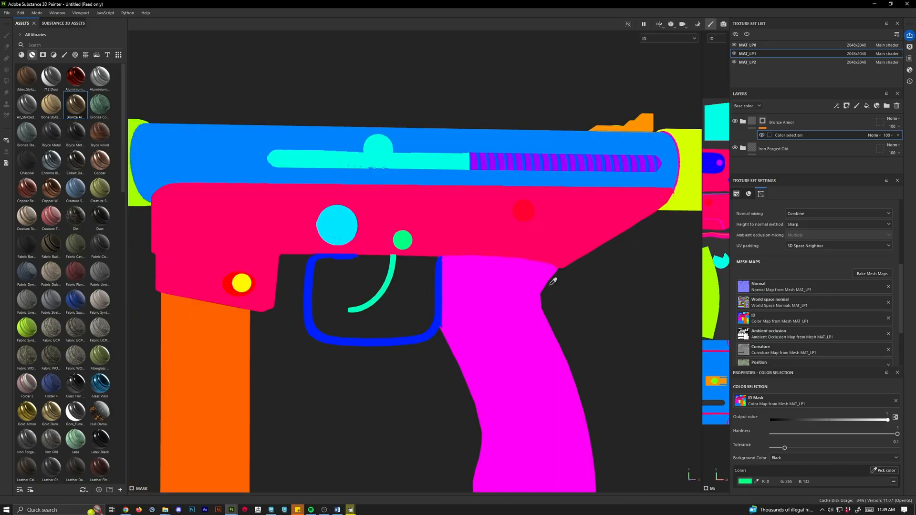
{"action": "left_click", "coordinate": [524, 206]}
Add the turquoise ID color of the bolt and its handle to the Bronze Armor color selection.
{"action": "left_click_drag", "start_coordinate": [414, 250], "coordinate": [501, 271], "text": "alt"}
{"action": "left_click_drag", "start_coordinate": [560, 288], "coordinate": [426, 202], "text": "alt"}
{"action": "left_click", "coordinate": [880, 471]}
{"action": "left_click", "coordinate": [475, 254]}
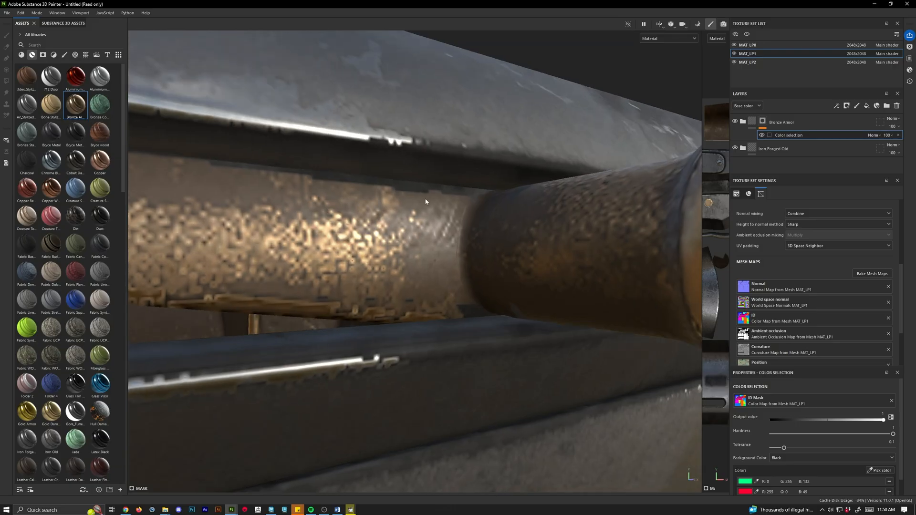
Examine the Bronze Armor mask on the bolt and handle inside the slot, up close and across the whole gun.
{"action": "right_click_drag", "start_coordinate": [481, 291], "coordinate": [183, 205], "text": "alt"}
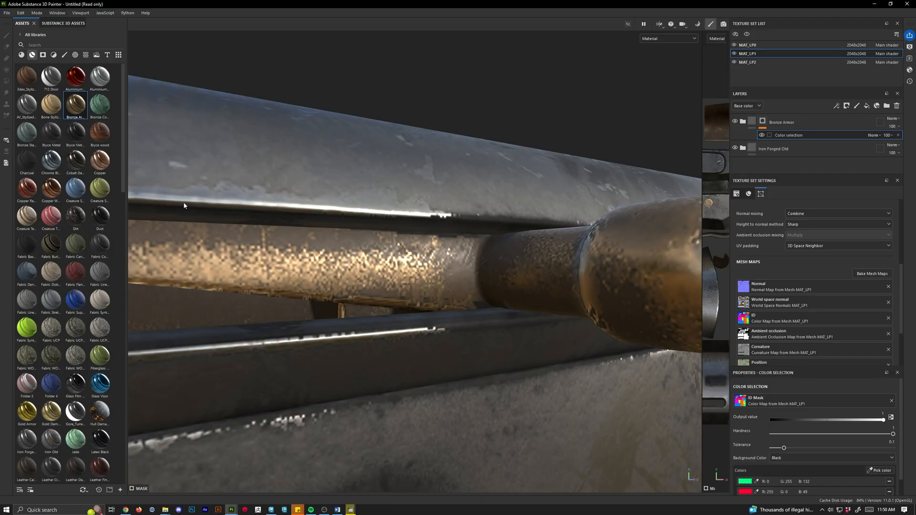
{"action": "scroll", "coordinate": [528, 272], "scroll_direction": "down", "scroll_amount": 10}
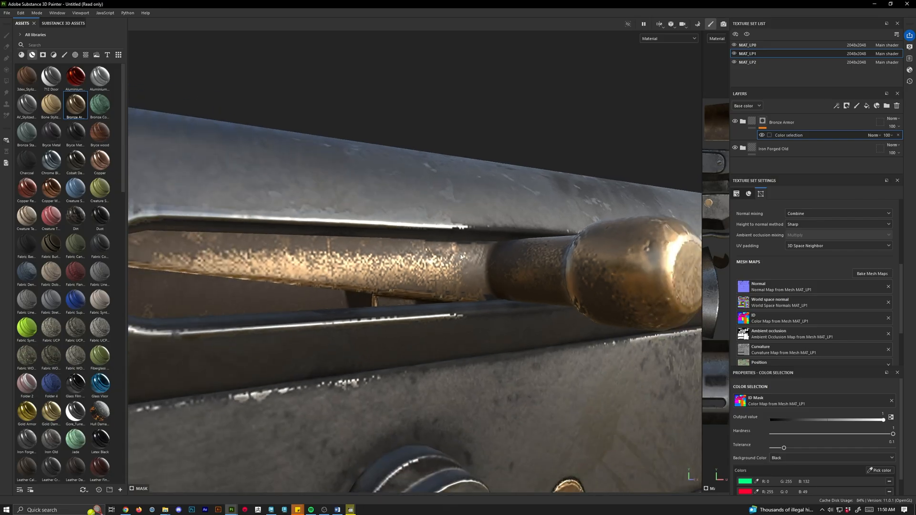
{"action": "middle_click_drag", "start_coordinate": [472, 321], "coordinate": [378, 242], "text": "alt"}
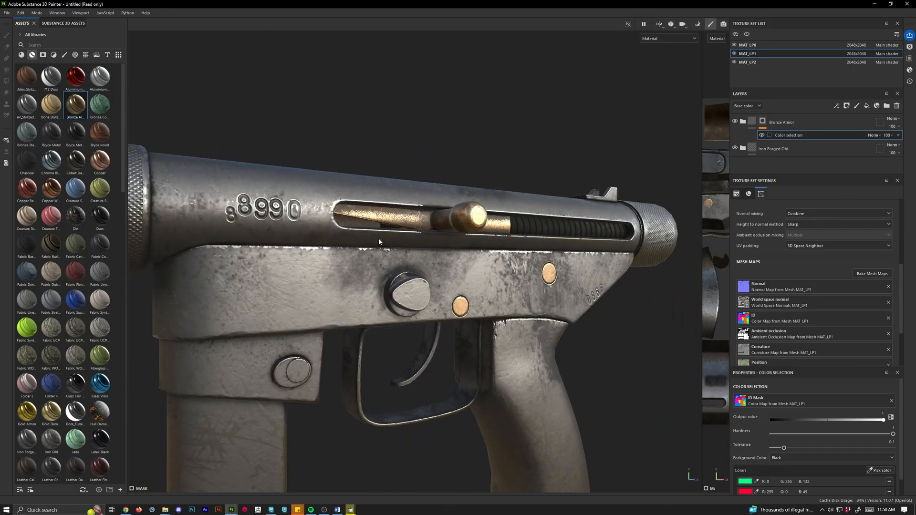
{"action": "left_click_drag", "start_coordinate": [404, 265], "coordinate": [385, 274], "text": "alt"}
{"action": "middle_click_drag", "start_coordinate": [382, 274], "coordinate": [339, 297], "text": "alt"}
{"action": "right_click_drag", "start_coordinate": [339, 297], "coordinate": [405, 282], "text": "alt"}
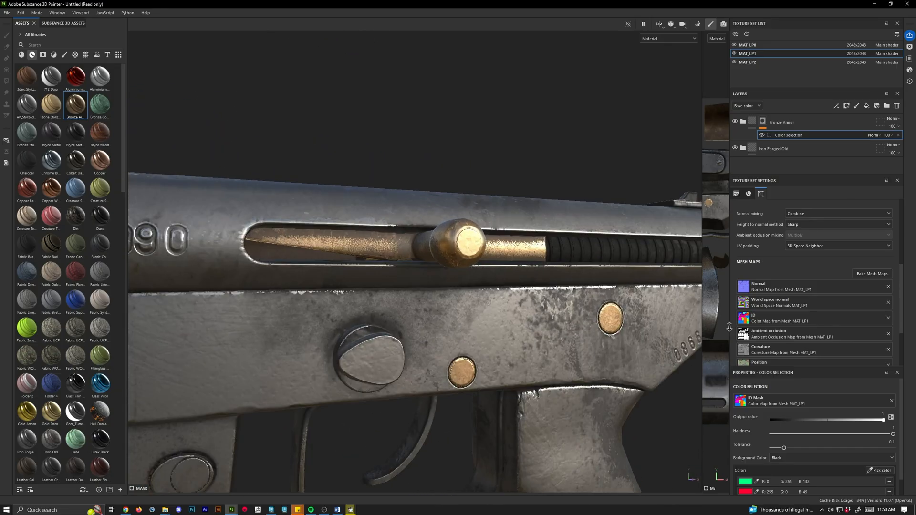
{"action": "left_click_drag", "start_coordinate": [406, 282], "coordinate": [504, 264], "text": "alt"}
{"action": "middle_click_drag", "start_coordinate": [388, 238], "coordinate": [402, 253], "text": "alt"}
{"action": "right_click_drag", "start_coordinate": [402, 254], "coordinate": [477, 268], "text": "alt"}
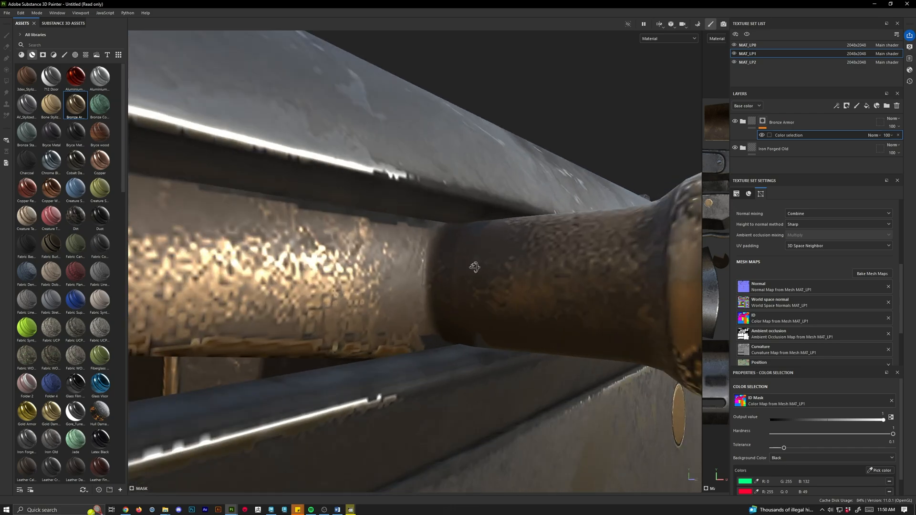
{"action": "left_click_drag", "start_coordinate": [477, 267], "coordinate": [457, 242], "text": "alt"}
{"action": "right_click_drag", "start_coordinate": [458, 341], "coordinate": [434, 420], "text": "alt"}
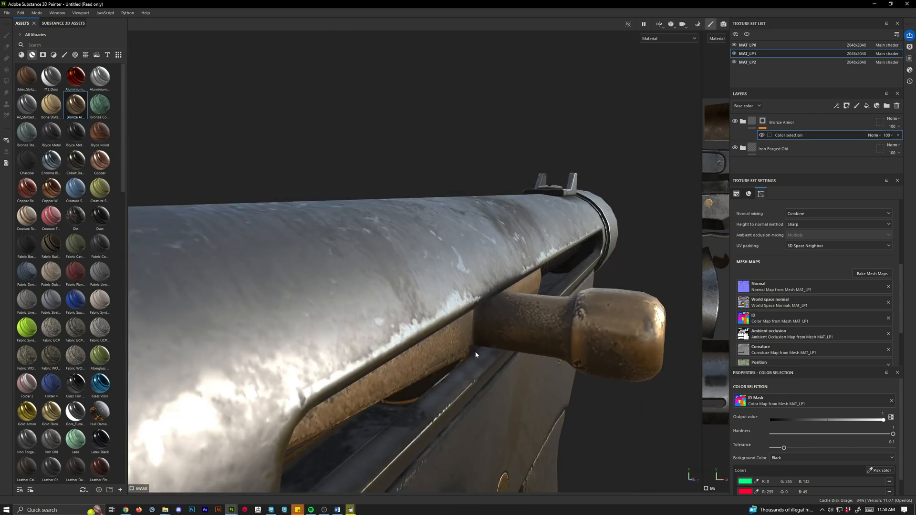
{"action": "left_click_drag", "start_coordinate": [434, 420], "coordinate": [552, 347], "text": "alt"}
{"action": "right_click_drag", "start_coordinate": [552, 348], "coordinate": [577, 361], "text": "alt"}
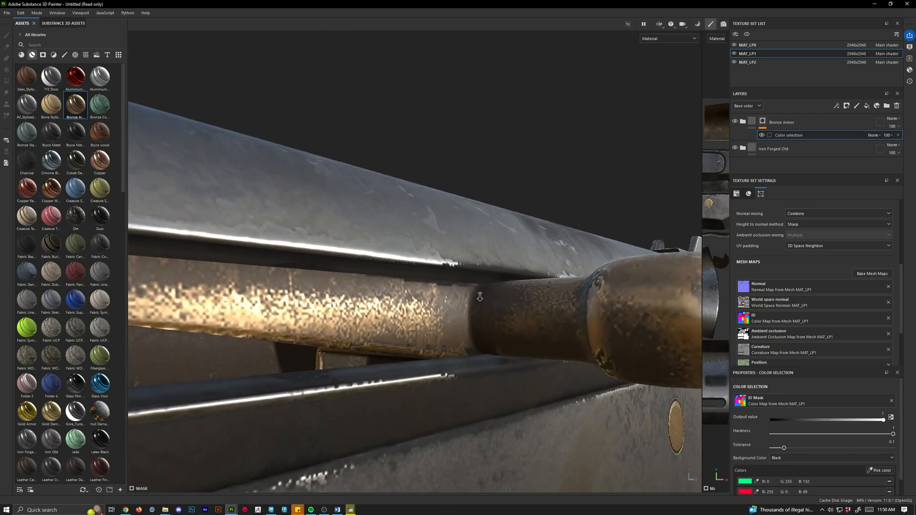
{"action": "right_click_drag", "start_coordinate": [480, 297], "coordinate": [420, 301], "text": "alt"}
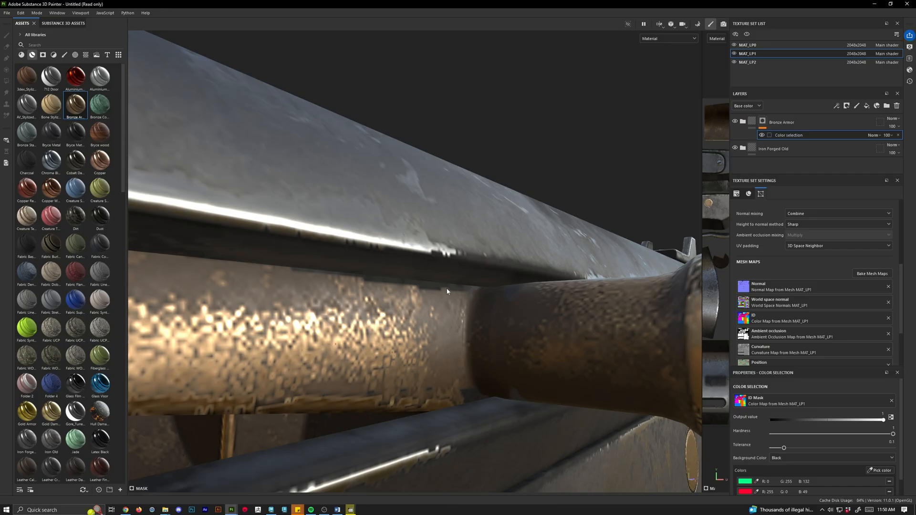
{"action": "right_click_drag", "start_coordinate": [482, 309], "coordinate": [393, 386], "text": "alt"}
{"action": "left_click_drag", "start_coordinate": [393, 386], "coordinate": [495, 405], "text": "alt"}
{"action": "right_click_drag", "start_coordinate": [495, 406], "coordinate": [472, 444], "text": "alt"}
{"action": "middle_click_drag", "start_coordinate": [473, 444], "coordinate": [449, 310], "text": "alt"}
{"action": "left_click_drag", "start_coordinate": [449, 310], "coordinate": [538, 329], "text": "alt"}
{"action": "right_click_drag", "start_coordinate": [538, 330], "coordinate": [521, 321], "text": "alt"}
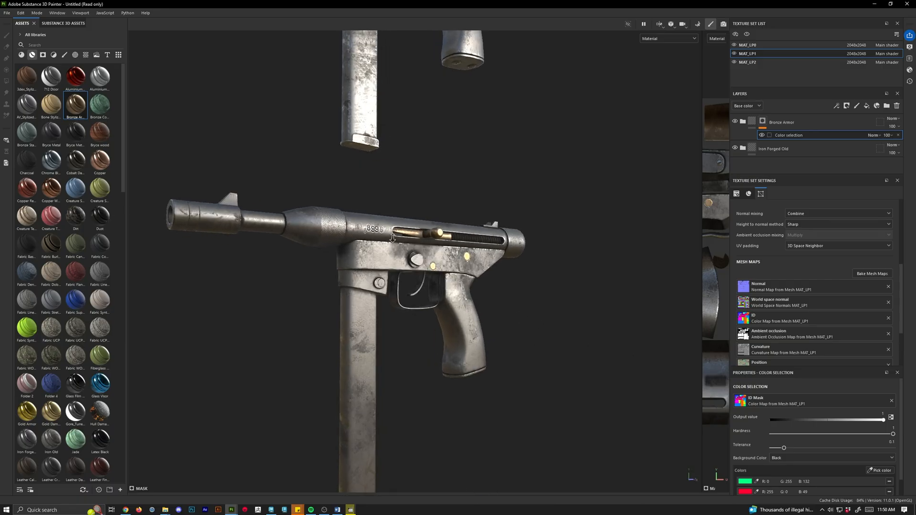
{"action": "right_click_drag", "start_coordinate": [393, 238], "coordinate": [428, 349], "text": "alt"}
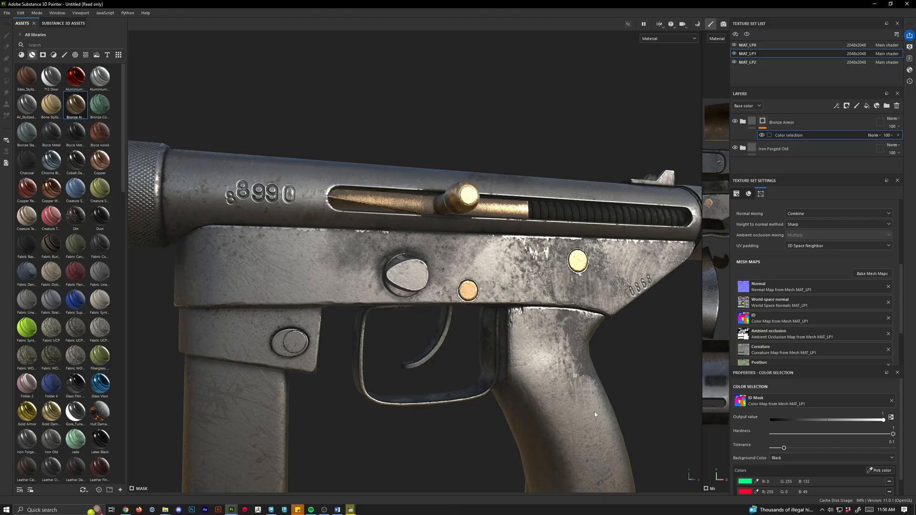
In the MAT_LP2 texture set, apply the Iron Forged Old smart material and place Bronze Armor above it.
{"action": "right_click_drag", "start_coordinate": [595, 415], "coordinate": [530, 432], "text": "alt"}
{"action": "left_click_drag", "start_coordinate": [530, 432], "coordinate": [506, 427], "text": "alt"}
{"action": "middle_click_drag", "start_coordinate": [506, 426], "coordinate": [444, 158], "text": "alt"}
{"action": "left_click_drag", "start_coordinate": [444, 158], "coordinate": [472, 210], "text": "alt"}
{"action": "right_click_drag", "start_coordinate": [472, 210], "coordinate": [486, 286], "text": "alt"}
{"action": "middle_click_drag", "start_coordinate": [486, 286], "coordinate": [544, 268], "text": "alt"}
{"action": "right_click_drag", "start_coordinate": [544, 268], "coordinate": [534, 272], "text": "alt"}
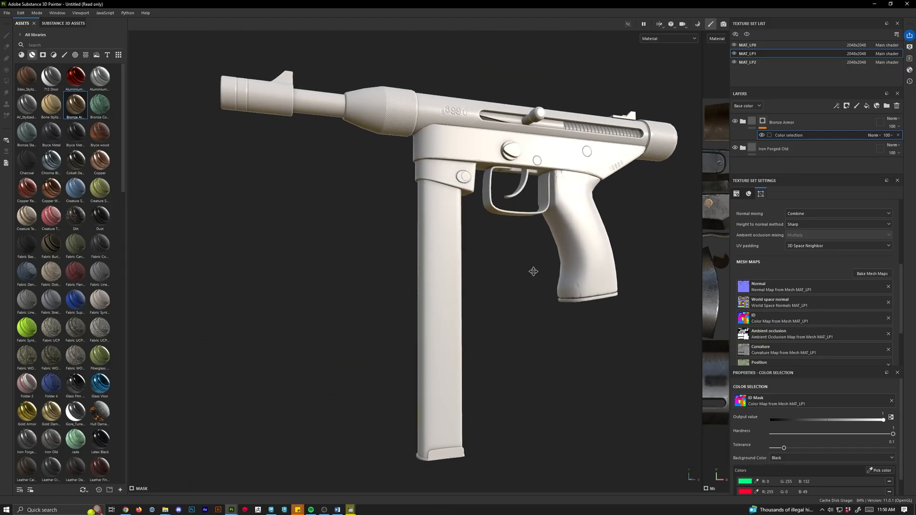
{"action": "left_click_drag", "start_coordinate": [534, 272], "coordinate": [526, 301], "text": "alt"}
{"action": "left_click", "coordinate": [747, 62]}
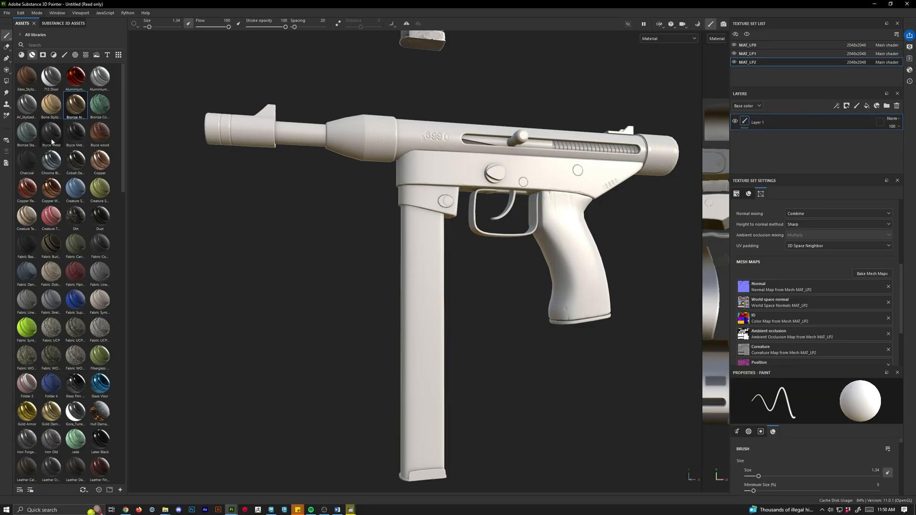
{"action": "left_click_drag", "start_coordinate": [26, 439], "coordinate": [808, 117]}
{"action": "left_click_drag", "start_coordinate": [75, 104], "coordinate": [802, 117]}
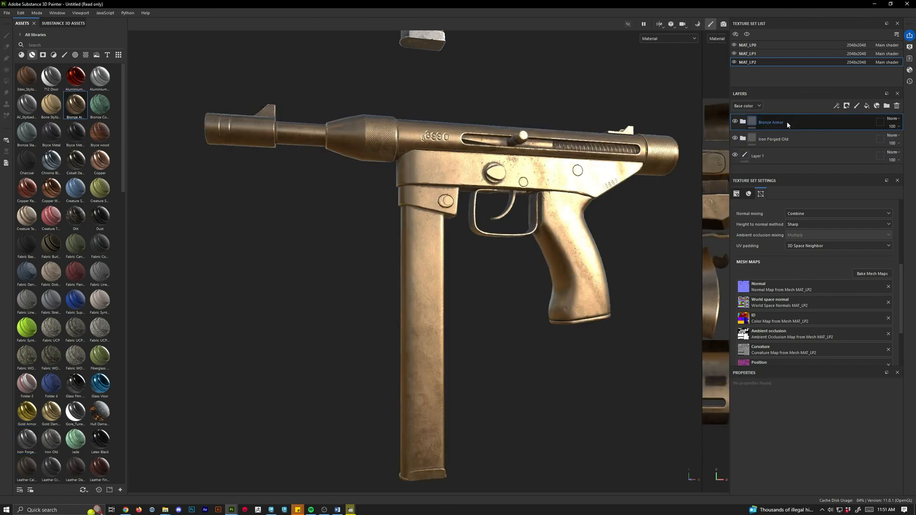
Mask the MAT_LP2 Bronze Armor by color selection, picking the green ID color shared by the receiver's round pins.
{"action": "right_click", "coordinate": [789, 122]}
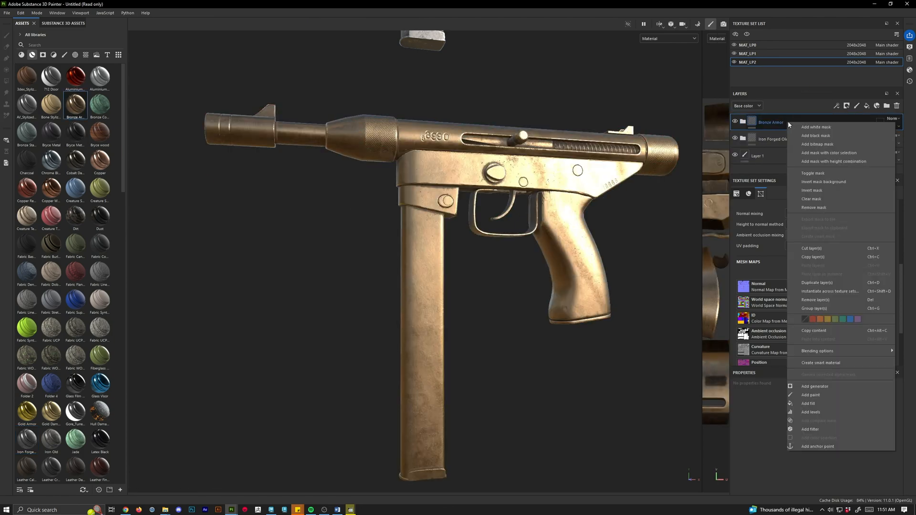
{"action": "left_click", "coordinate": [829, 153]}
{"action": "left_click", "coordinate": [886, 472]}
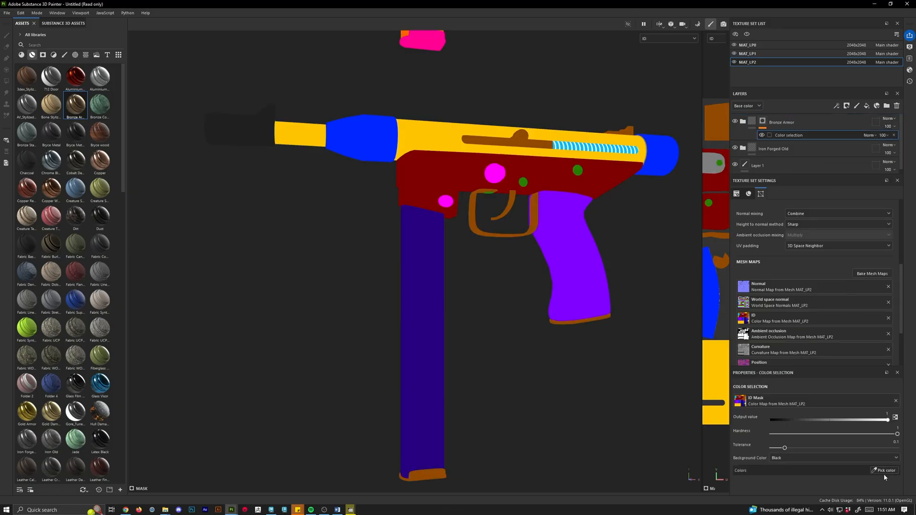
{"action": "left_click", "coordinate": [579, 170]}
Inspect the masked round pins on the receiver and the slotted screws on the gun's opposite side.
{"action": "middle_click_drag", "start_coordinate": [507, 241], "coordinate": [469, 293], "text": "alt"}
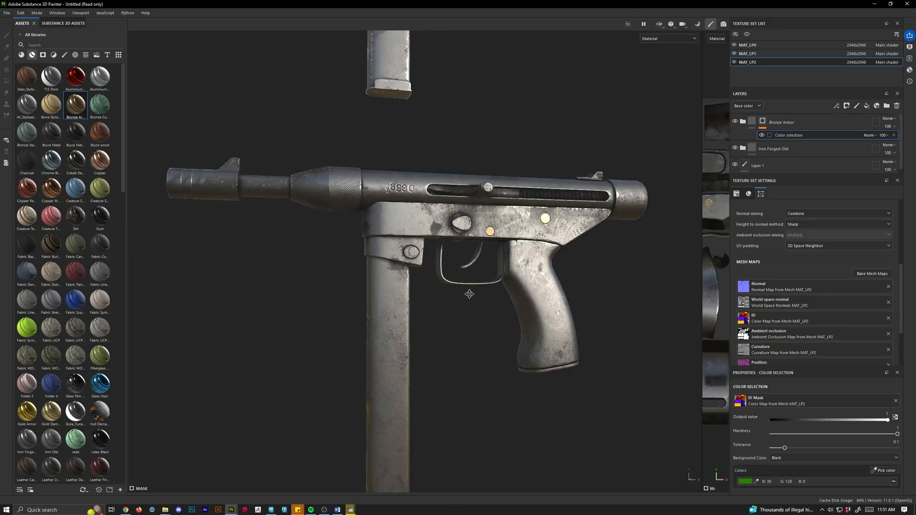
{"action": "right_click_drag", "start_coordinate": [469, 293], "coordinate": [530, 181], "text": "alt"}
{"action": "middle_click_drag", "start_coordinate": [416, 275], "coordinate": [415, 282], "text": "alt"}
{"action": "scroll", "coordinate": [415, 282], "scroll_direction": "down", "scroll_amount": 2}
{"action": "left_click_drag", "start_coordinate": [416, 281], "coordinate": [541, 245], "text": "alt"}
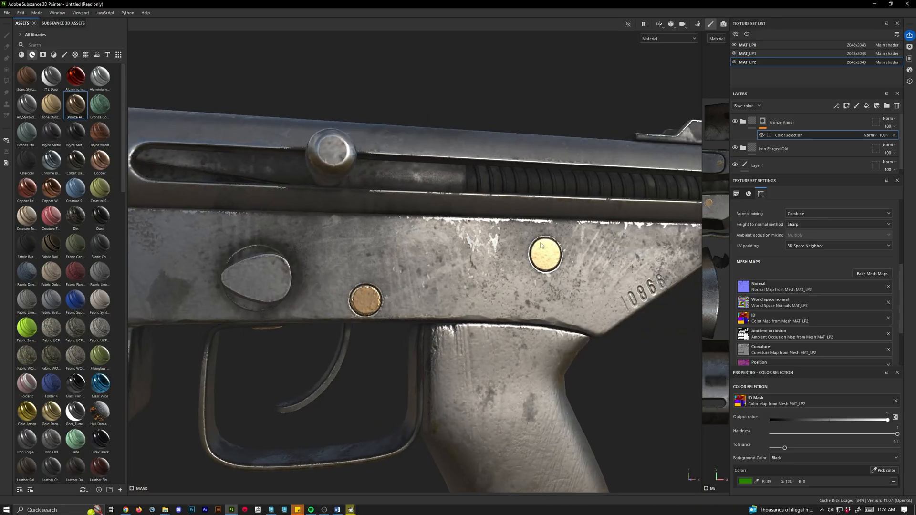
{"action": "scroll", "coordinate": [565, 333], "scroll_direction": "down", "scroll_amount": 2}
{"action": "left_click_drag", "start_coordinate": [565, 333], "coordinate": [432, 281], "text": "alt"}
{"action": "middle_click_drag", "start_coordinate": [640, 263], "coordinate": [473, 278], "text": "alt"}
{"action": "left_click_drag", "start_coordinate": [472, 278], "coordinate": [331, 333], "text": "alt"}
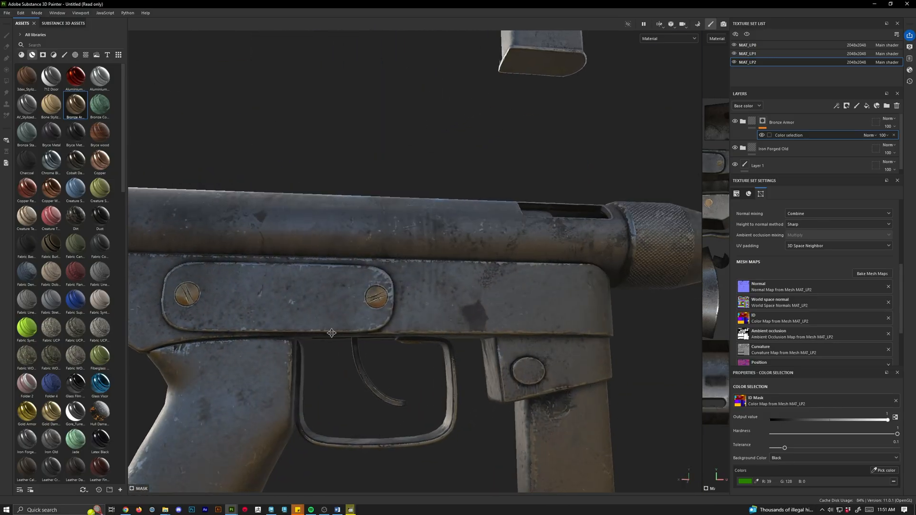
{"action": "middle_click_drag", "start_coordinate": [331, 333], "coordinate": [351, 270], "text": "alt"}
{"action": "left_click_drag", "start_coordinate": [290, 317], "coordinate": [272, 321], "text": "alt"}
{"action": "right_click_drag", "start_coordinate": [377, 327], "coordinate": [411, 329], "text": "shift"}
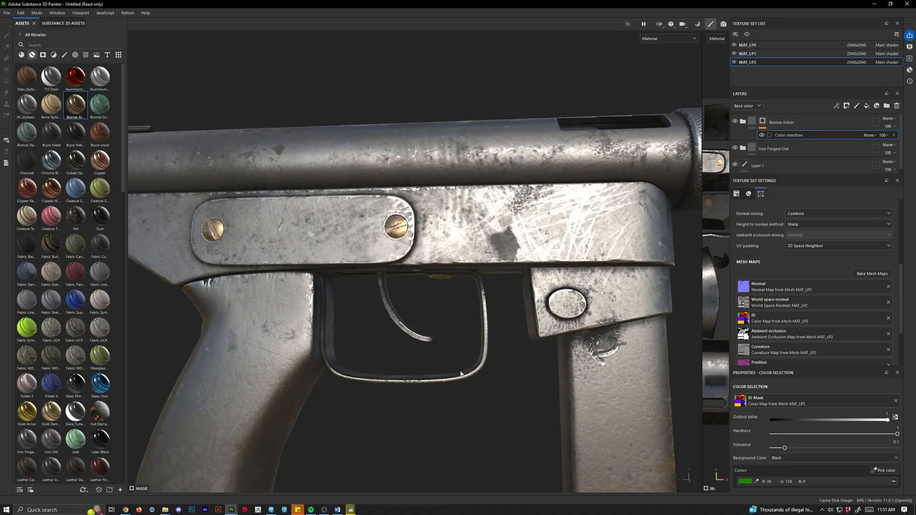
Review the whole MAT_LP2 gun from both sides under rotated environment lighting.
{"action": "left_click_drag", "start_coordinate": [461, 374], "coordinate": [453, 297], "text": "alt"}
{"action": "right_click_drag", "start_coordinate": [477, 292], "coordinate": [544, 298], "text": "shift"}
{"action": "left_click_drag", "start_coordinate": [525, 305], "coordinate": [369, 395], "text": "alt"}
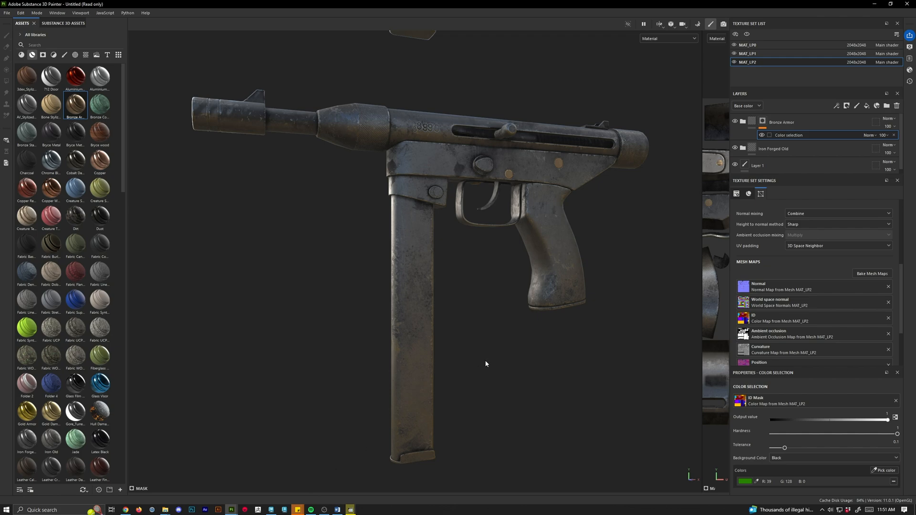
{"action": "left_click_drag", "start_coordinate": [482, 260], "coordinate": [463, 245], "text": "alt"}
{"action": "right_click", "coordinate": [560, 282]}
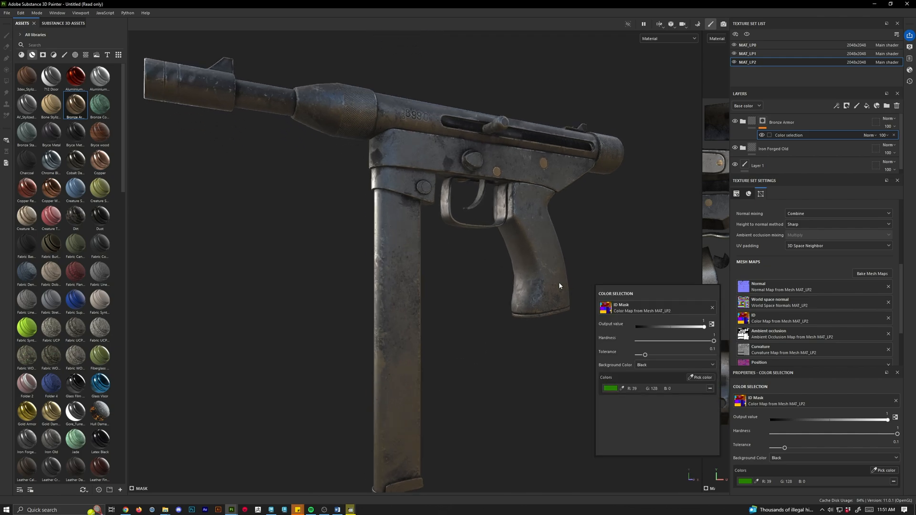
{"action": "left_click", "coordinate": [507, 348]}
{"action": "right_click_drag", "start_coordinate": [507, 348], "coordinate": [526, 354], "text": "shift"}
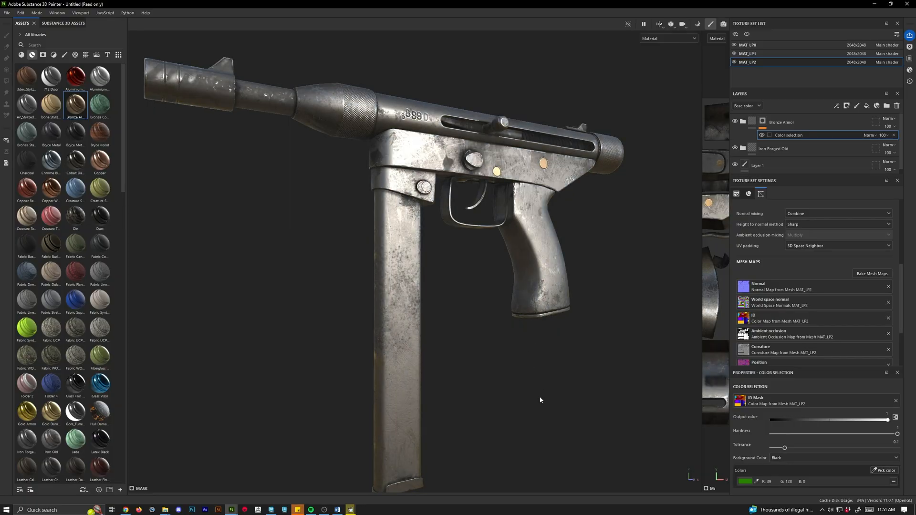